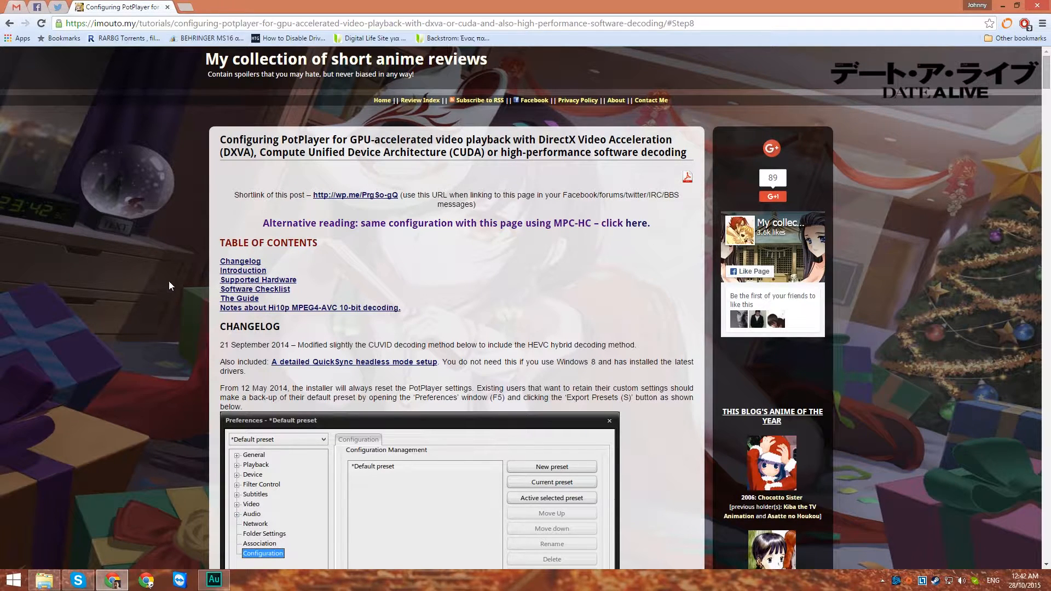
Step: Download the 32-bit LAV Filters Megamix from the guide's Software Checklist and save LAVFilters-0.66.0-32-x86.exe to the Desktop
scroll(174, 262, down, 1)
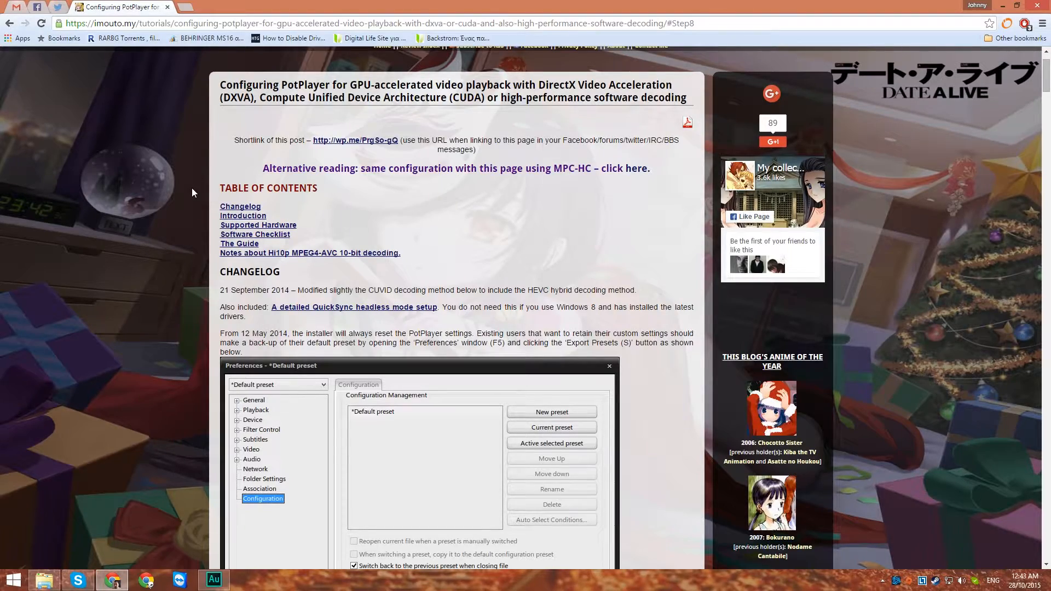
scroll(191, 188, down, 12)
scroll(190, 190, down, 10)
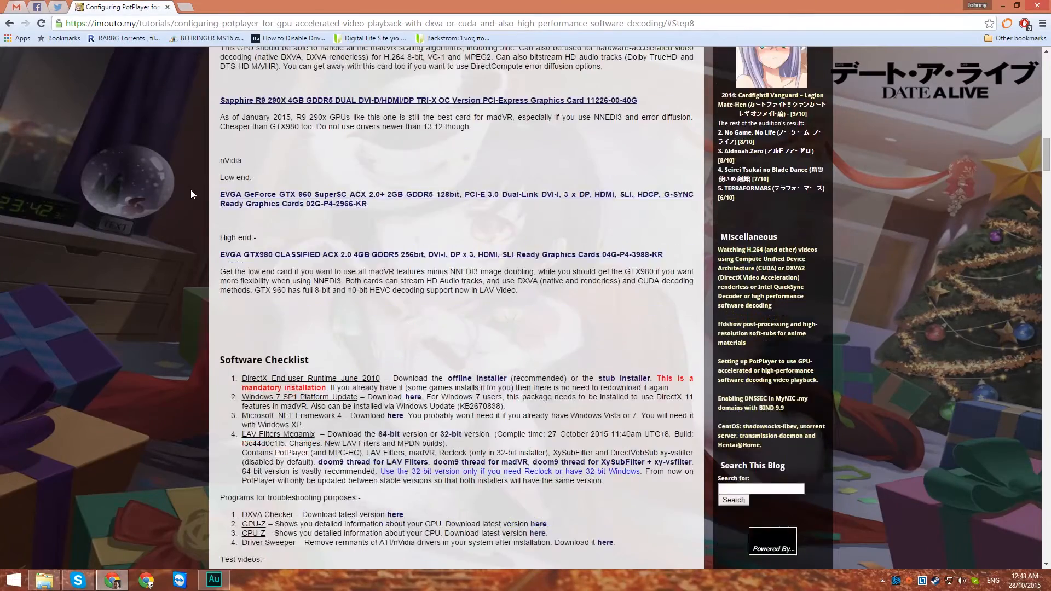
scroll(191, 193, down, 2)
drag(319, 251, 230, 235)
click(236, 239)
click(227, 240)
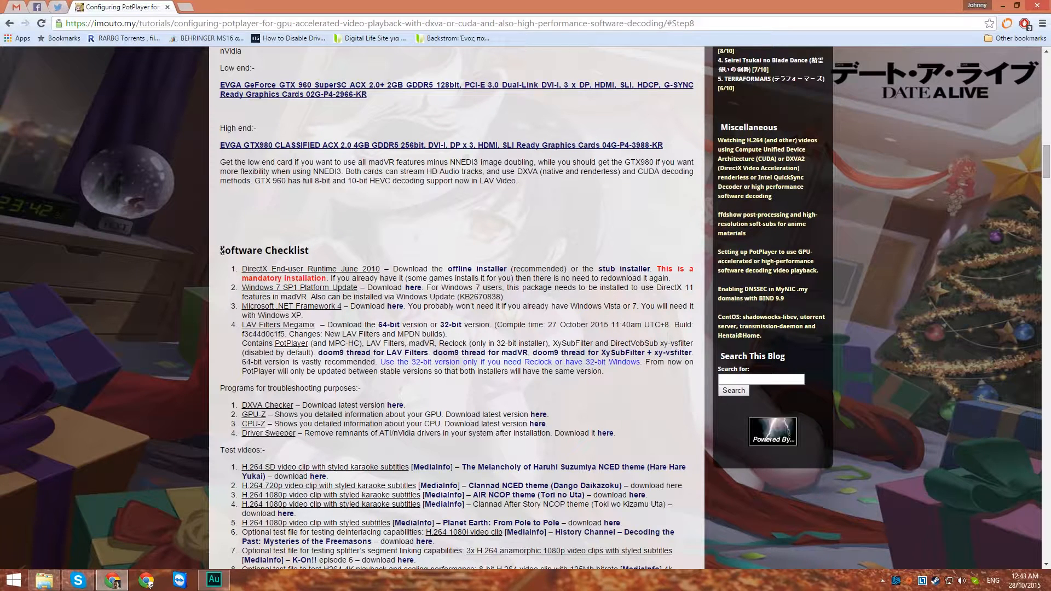
drag(220, 251, 328, 242)
click(324, 239)
scroll(260, 210, down, 1)
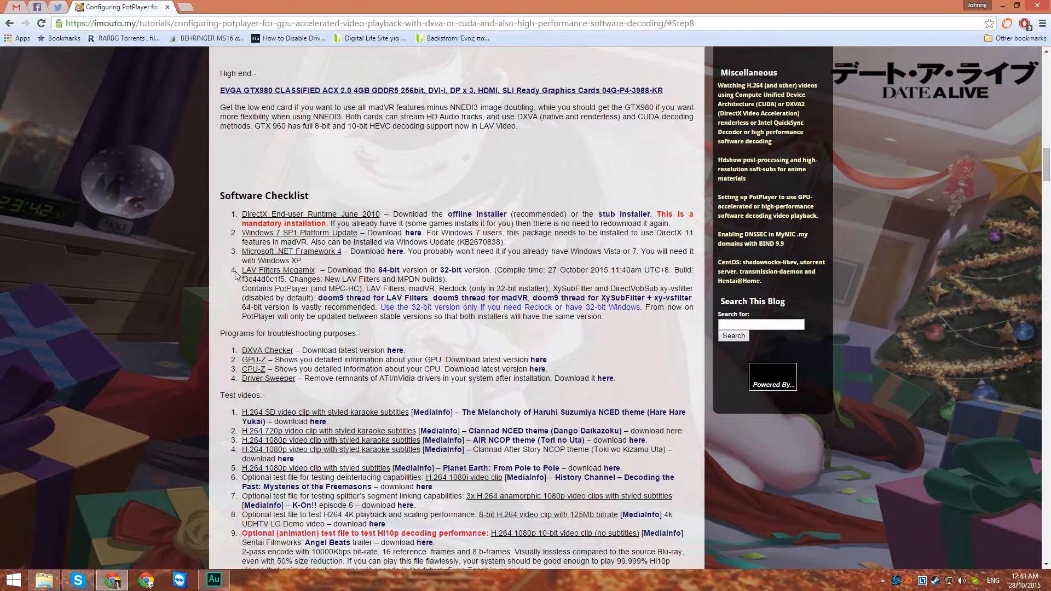
click(452, 270)
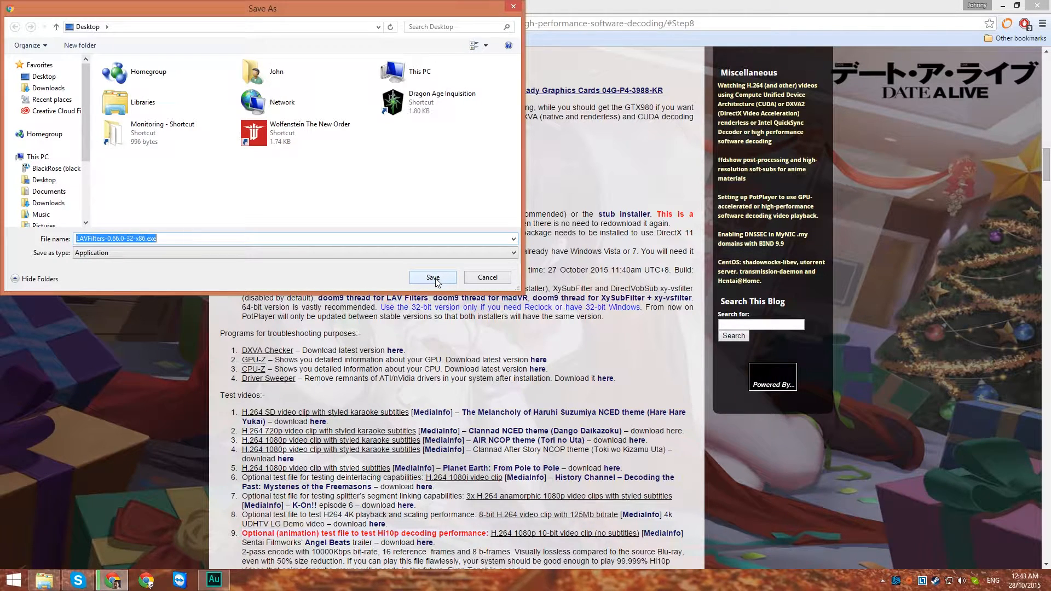
click(433, 278)
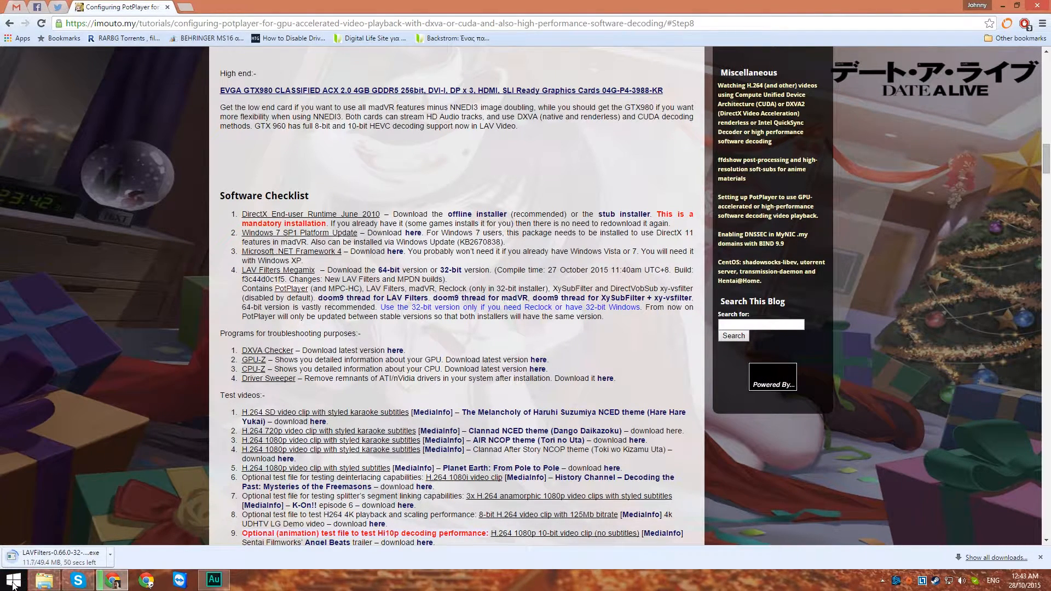
Step: Uninstall LAV Filters 0.66.0-31 through Programs and Features in the Control Panel
right_click(12, 584)
click(70, 511)
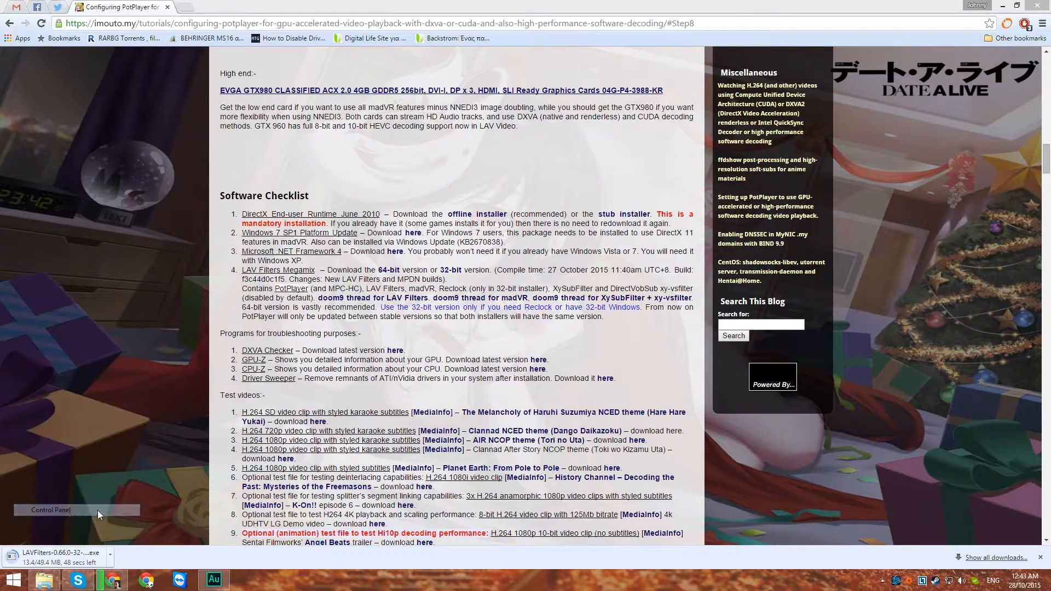
click(395, 322)
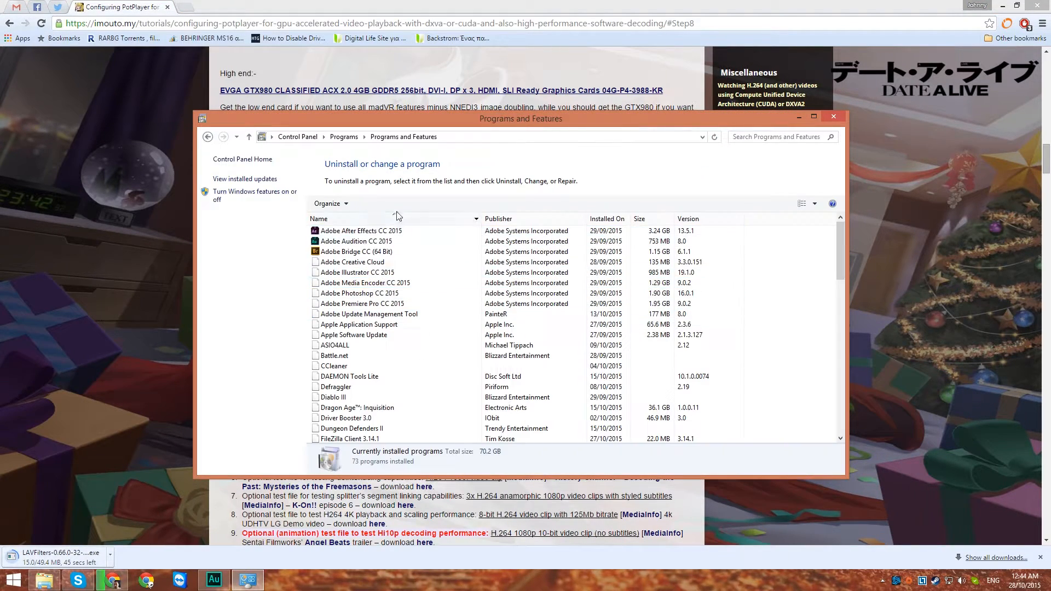
click(428, 273)
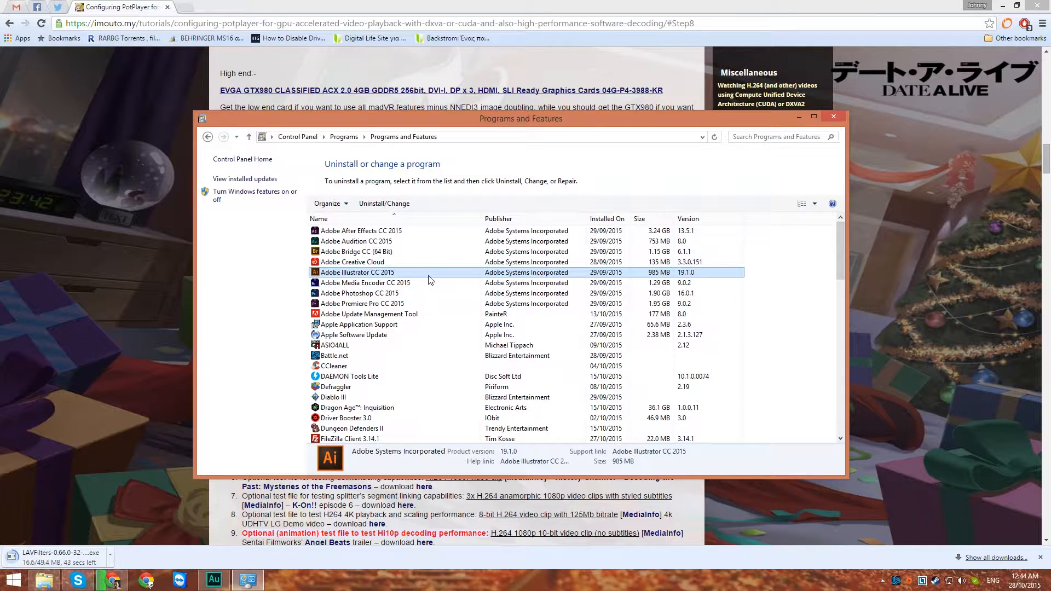
key(l)
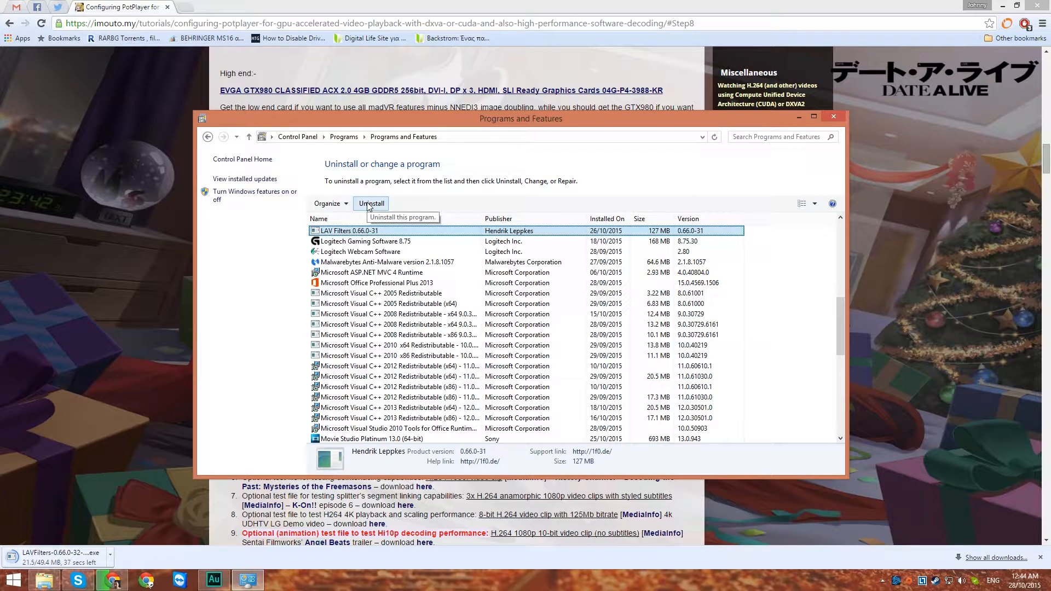
click(368, 205)
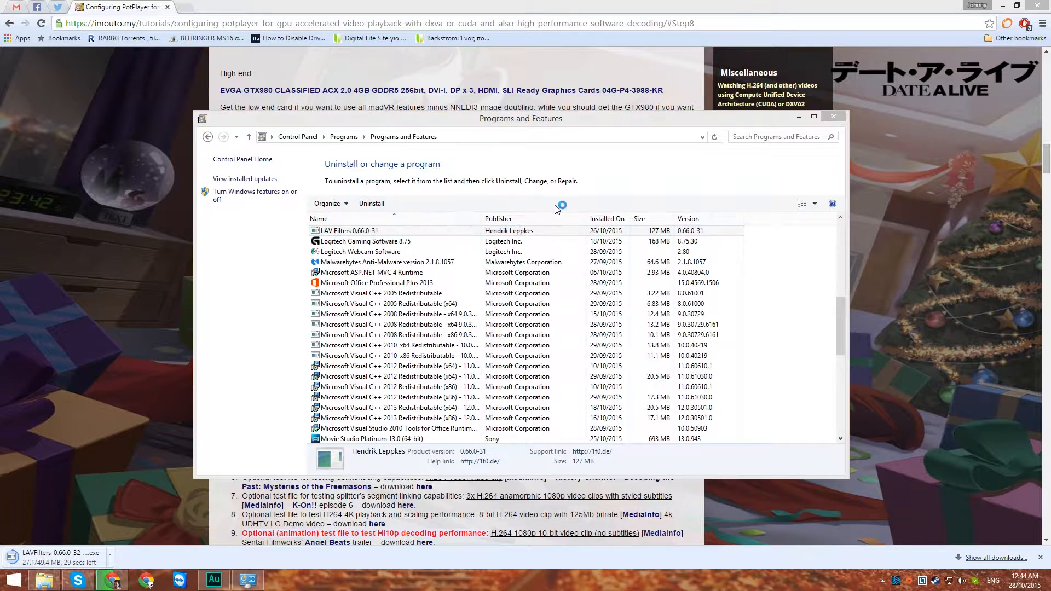
click(574, 328)
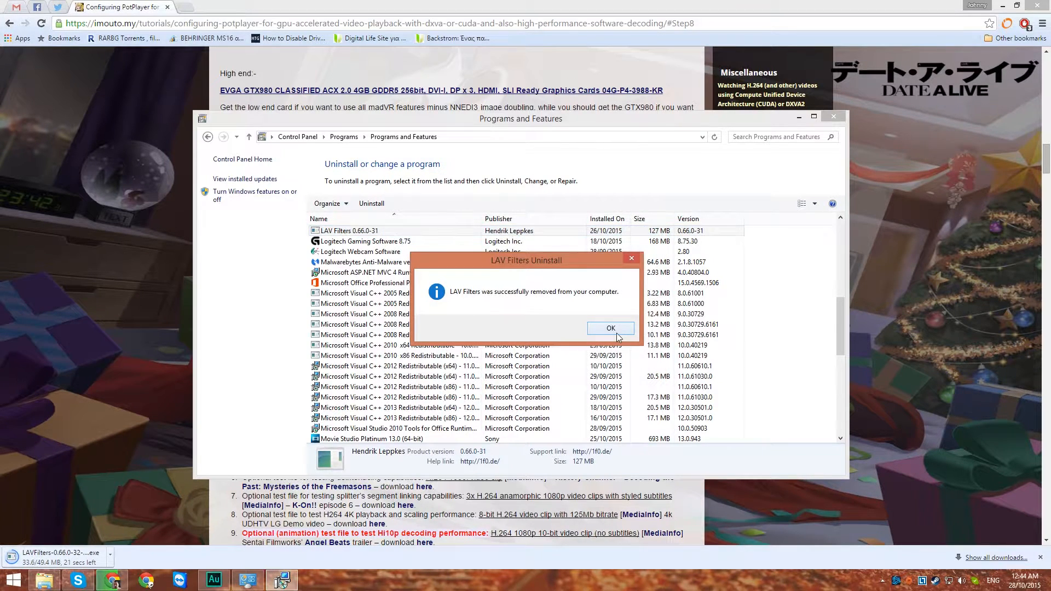
click(608, 327)
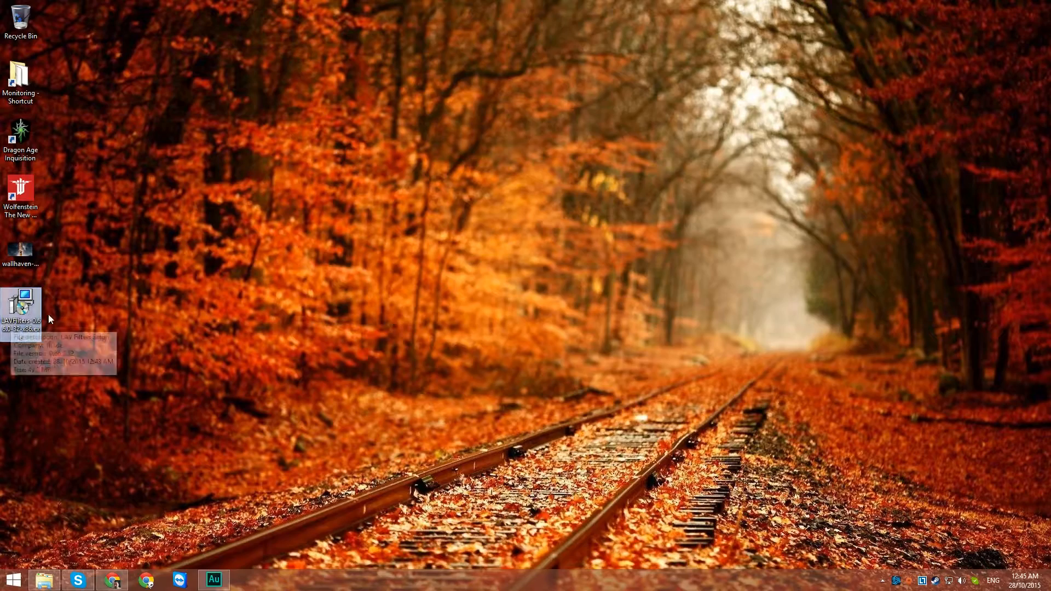
Step: Launch the downloaded LAV Filters installer from the desktop and allow it to run despite the SmartScreen block
double_click(28, 310)
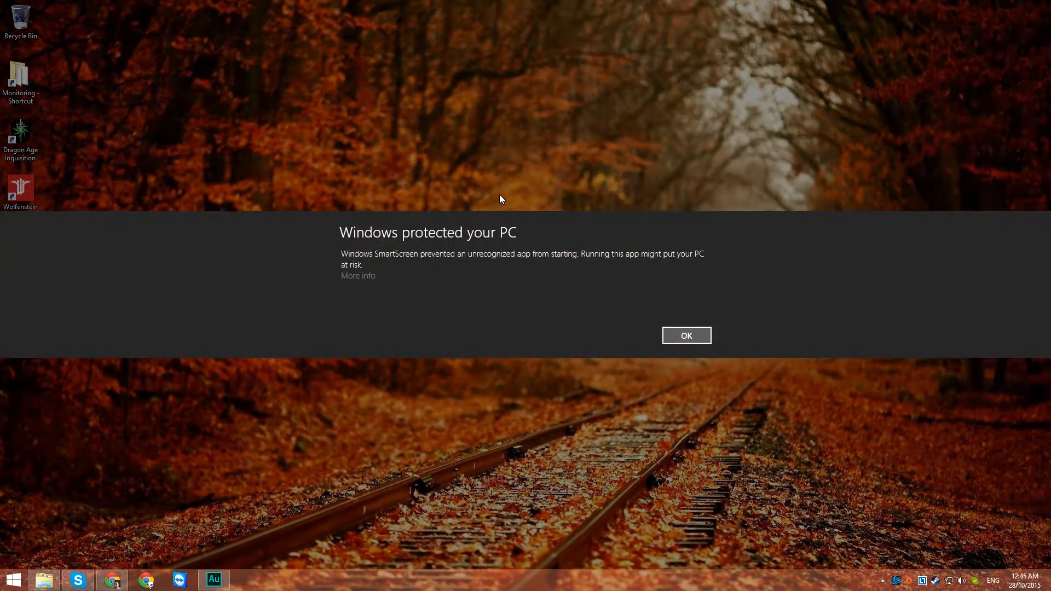
click(362, 277)
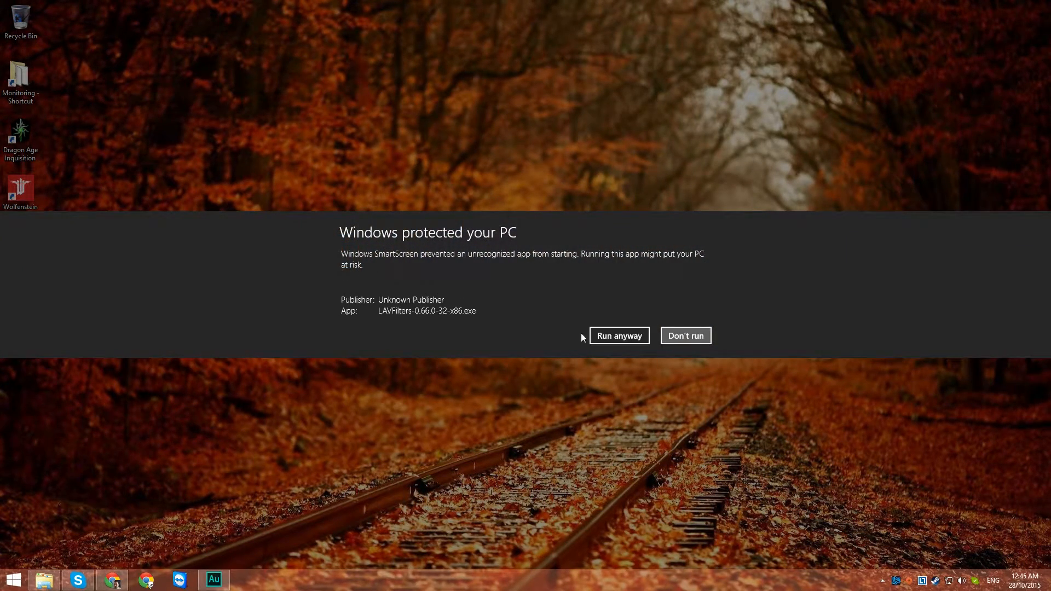
click(617, 336)
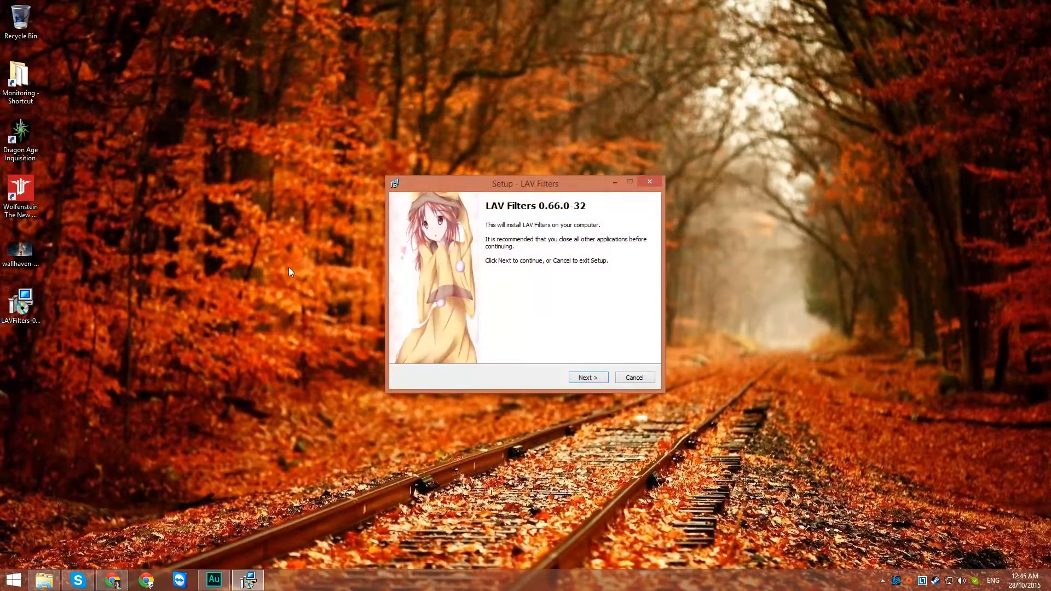
Step: Keep the default destination folder and choose PotPlayer (slimmed down version) as the main player to install
click(589, 378)
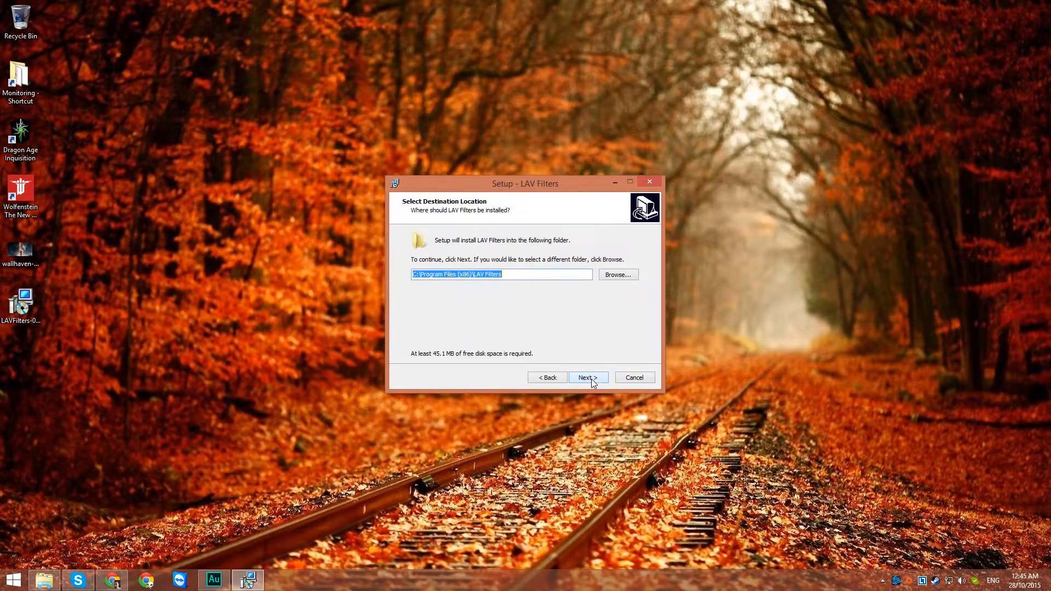
click(589, 378)
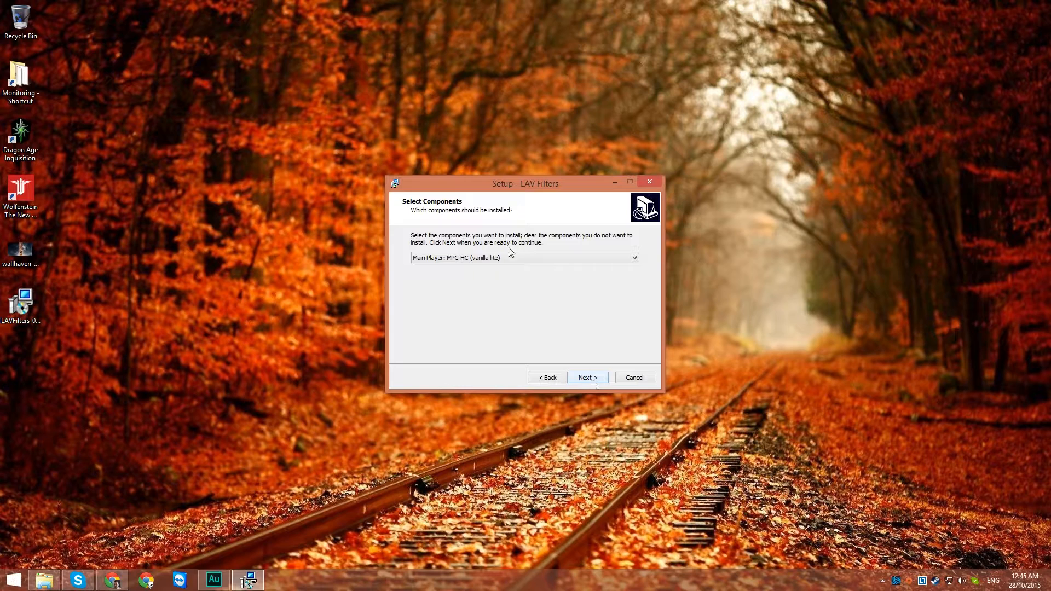
click(449, 257)
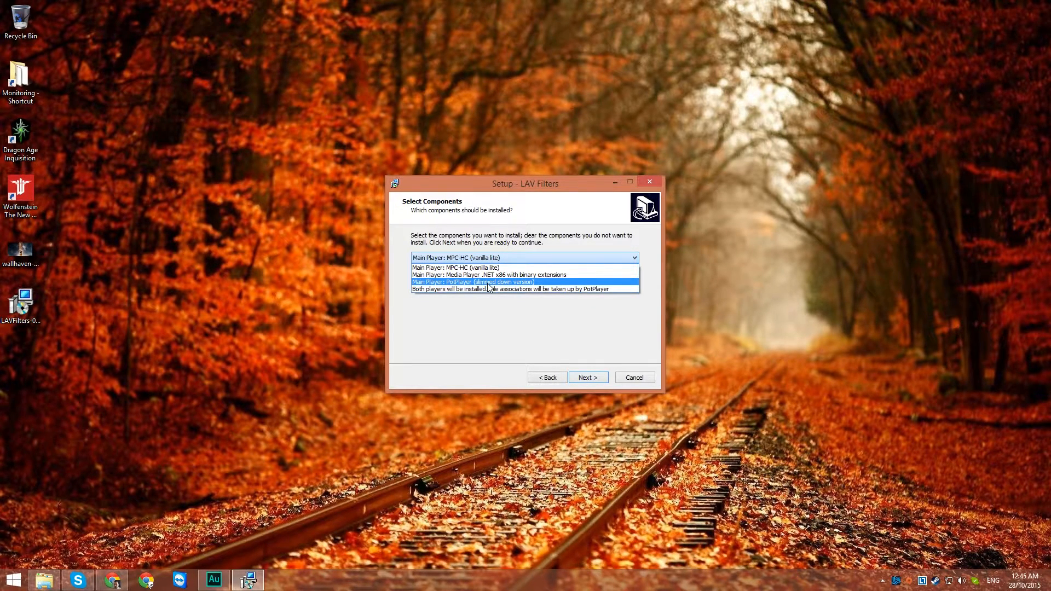
click(485, 283)
click(595, 379)
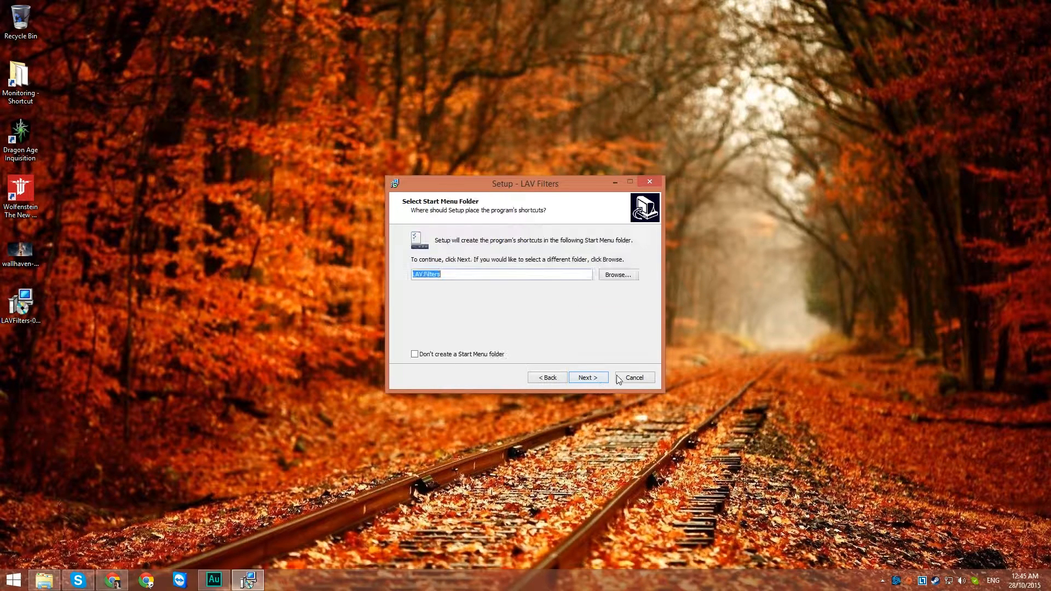
Step: Install LAV Filters with the default Start Menu folder and splitter formats, and finish the setup without opening any configuration
click(591, 379)
click(592, 378)
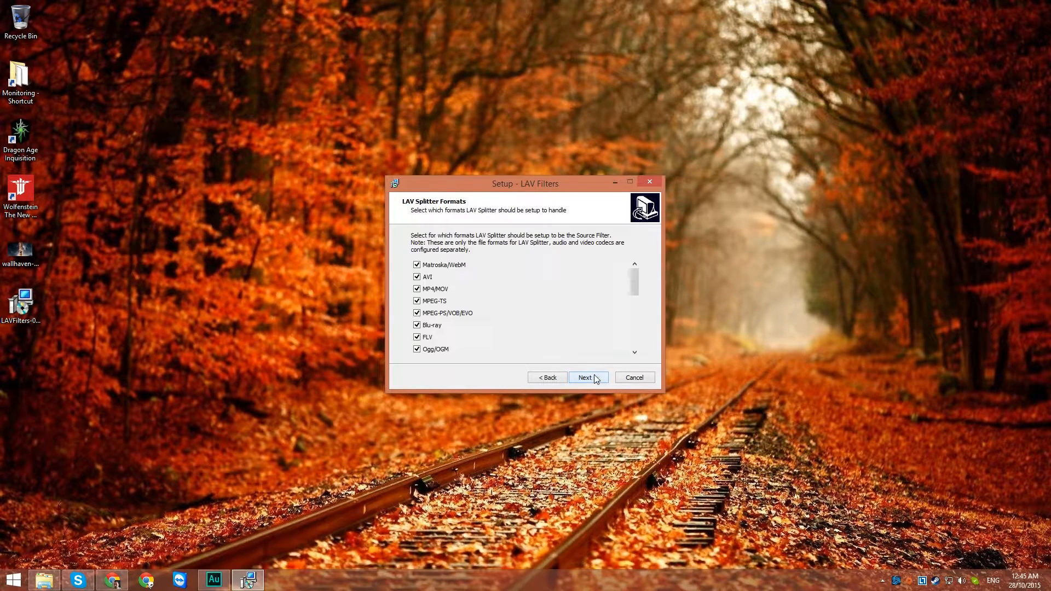
click(593, 380)
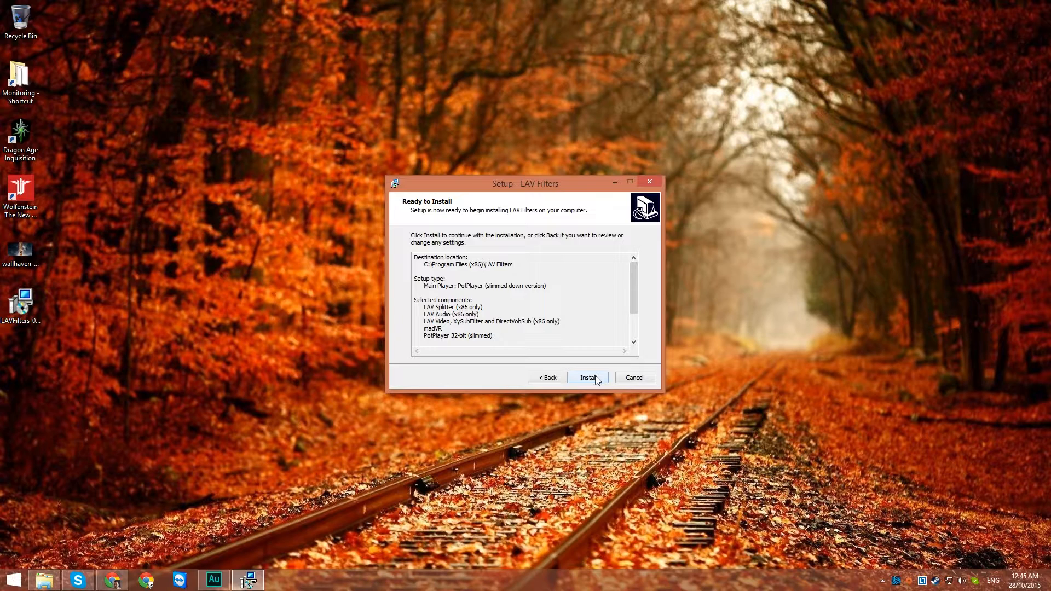
click(594, 379)
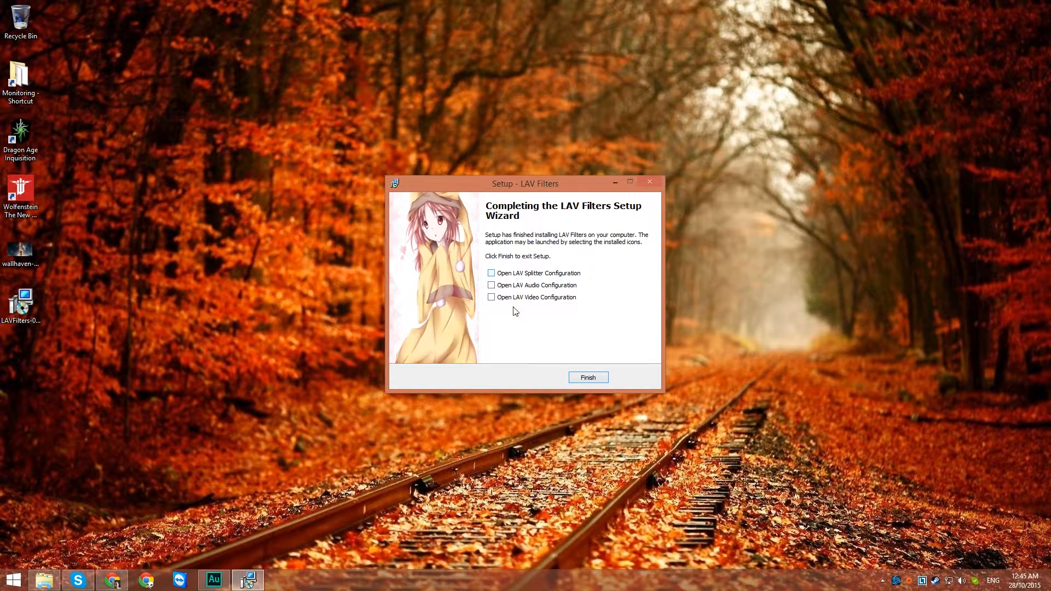
click(592, 378)
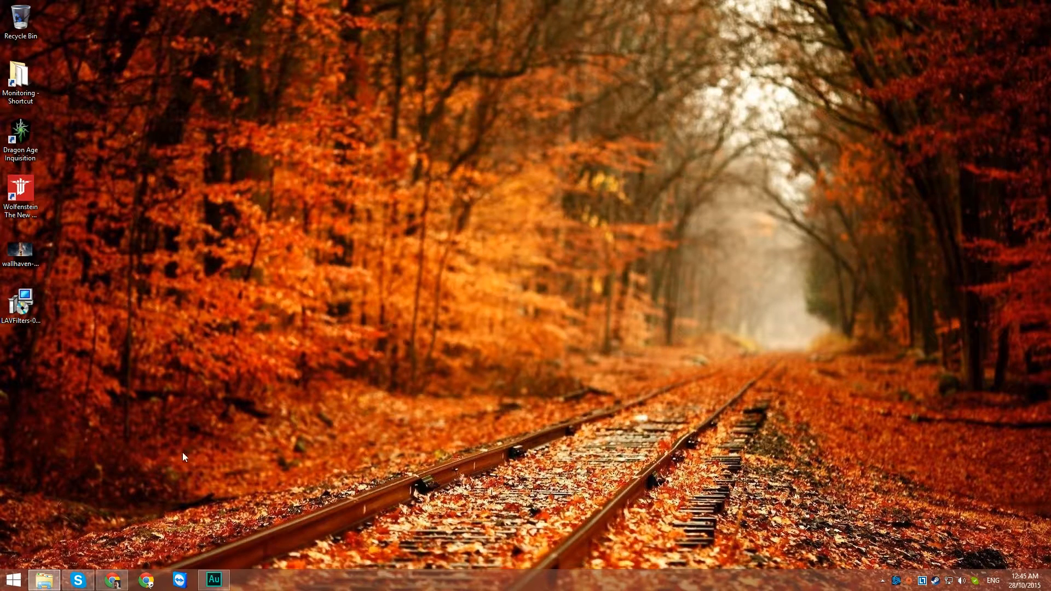
Step: Browse to the Premiere folder in a new File Explorer window, play StarWars Battlefront First Look.mp4 in PotPlayer, and pause it
right_click(49, 579)
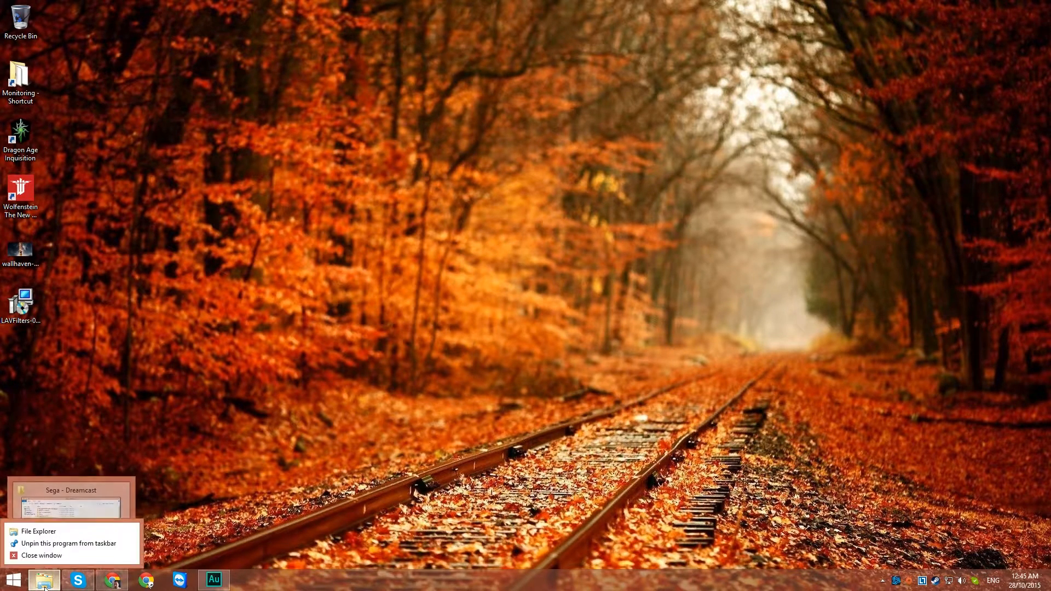
click(43, 528)
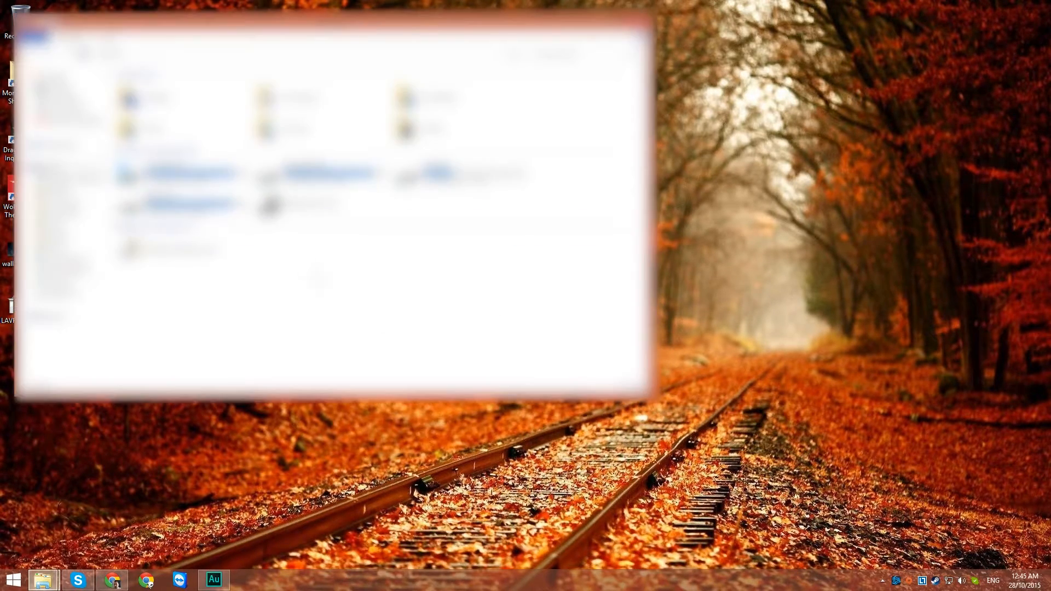
double_click(438, 178)
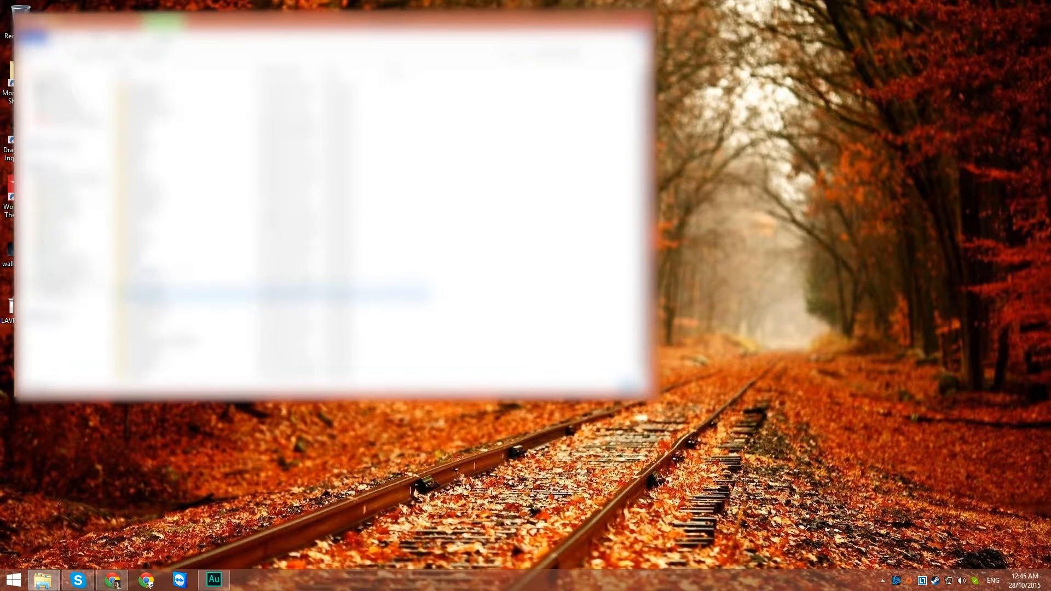
double_click(189, 293)
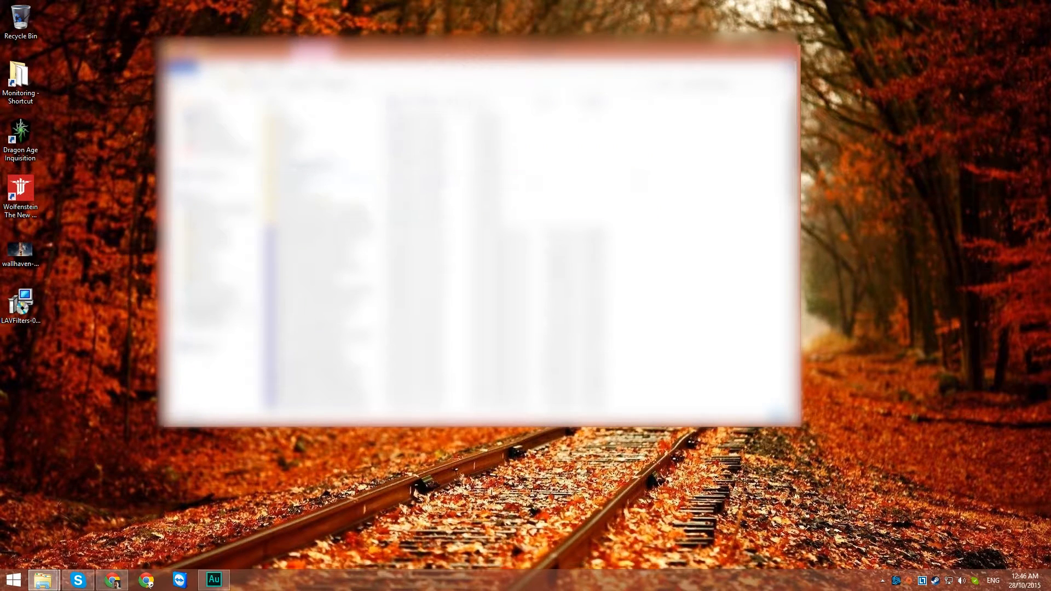
click(340, 233)
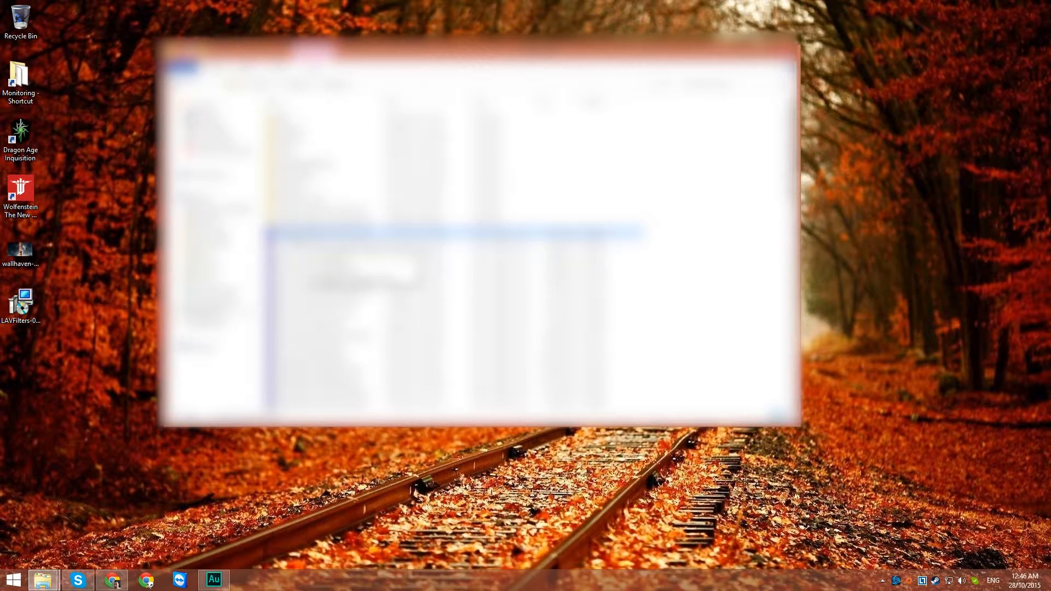
double_click(326, 234)
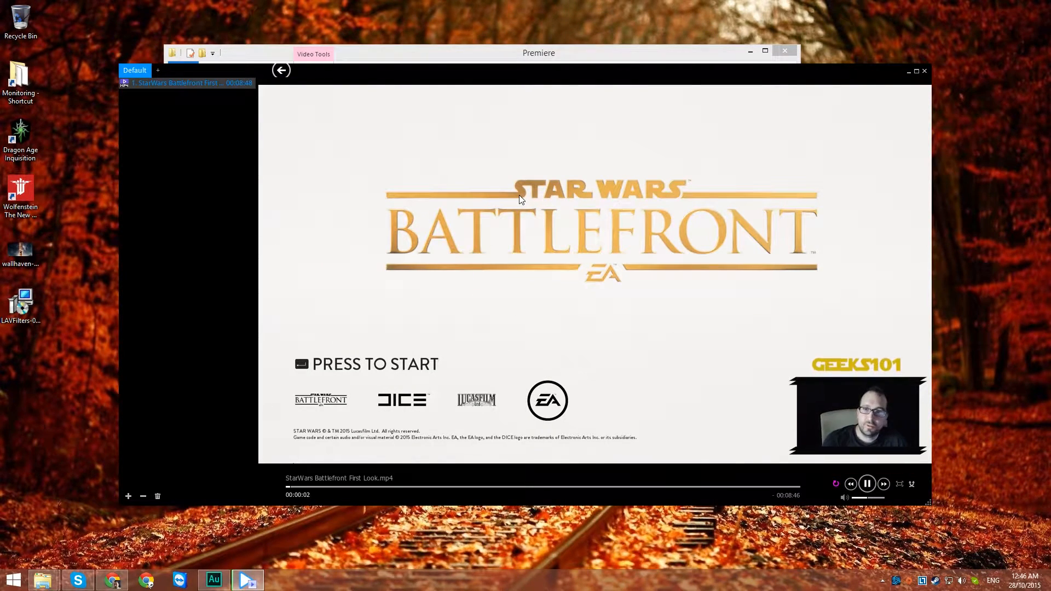
click(621, 191)
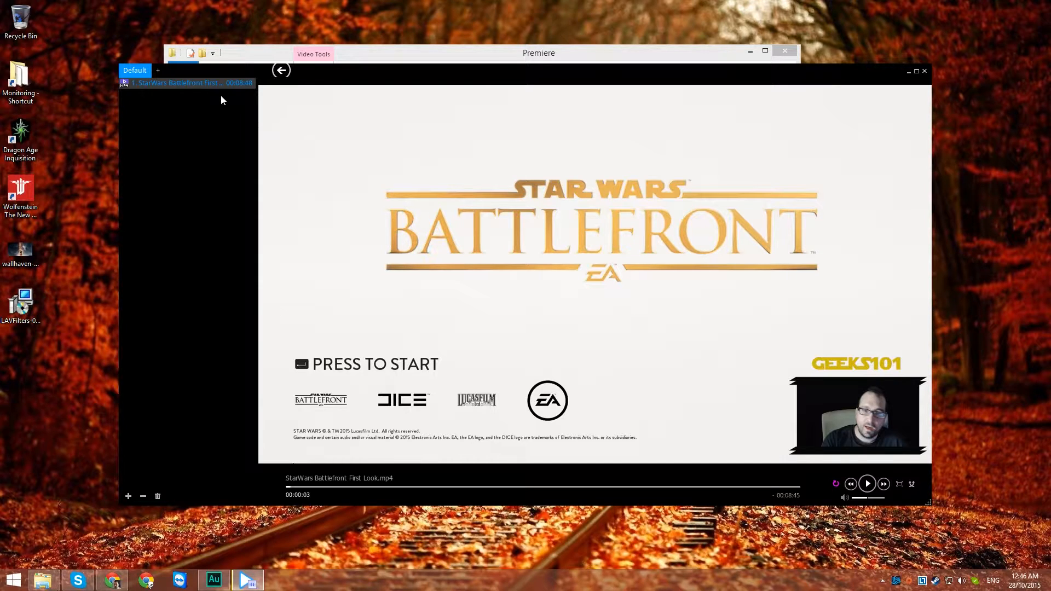
Step: Hide the playlist beside the video and open the player's Preferences
right_click(438, 129)
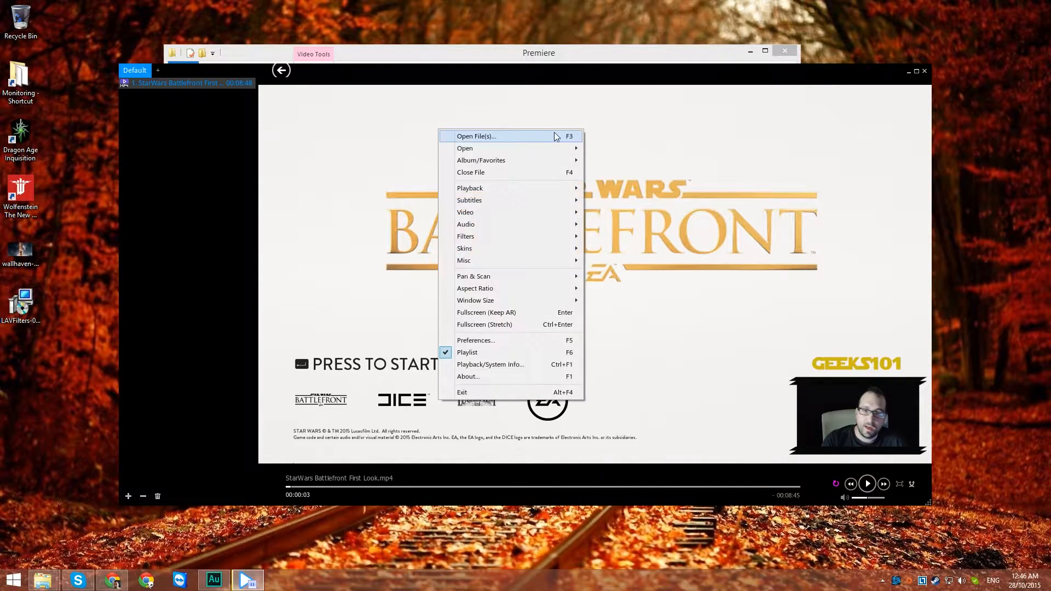
click(448, 355)
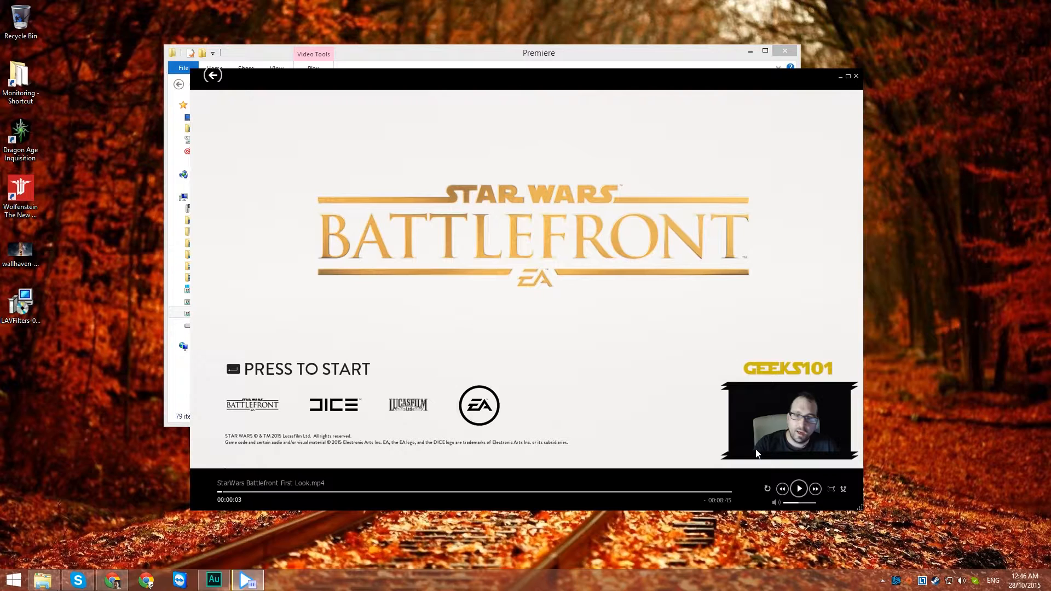
right_click(452, 156)
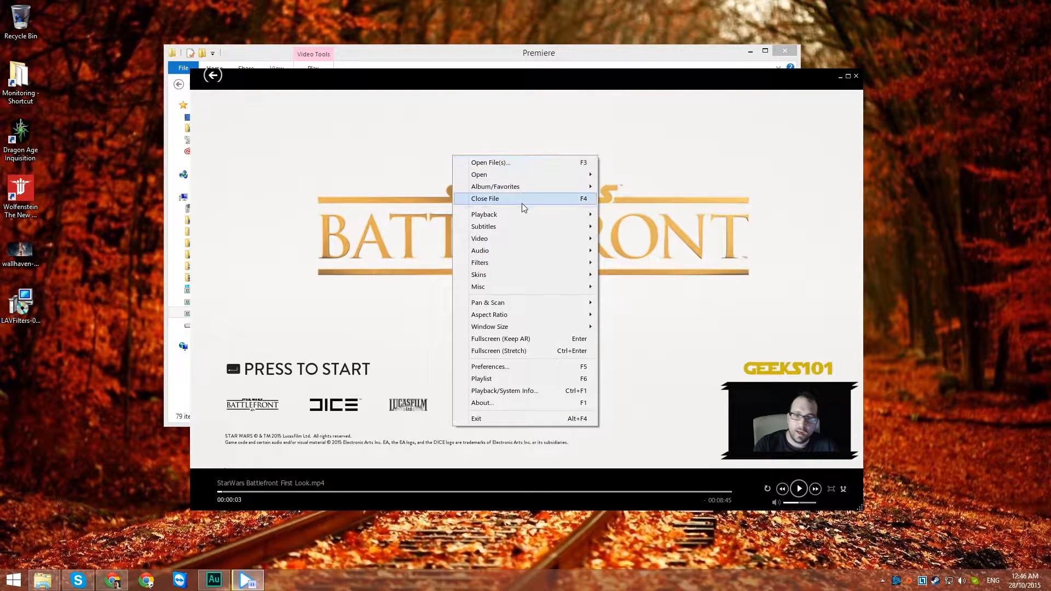
click(545, 365)
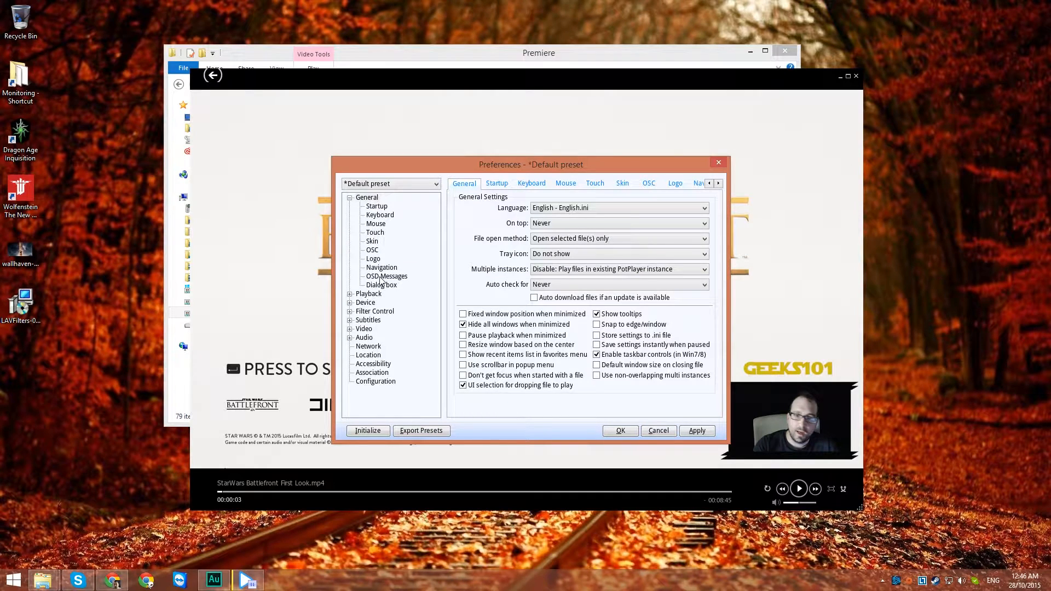
Step: Turn on the display of general info messages in the OSD Messages preferences and apply the change
click(363, 199)
click(384, 276)
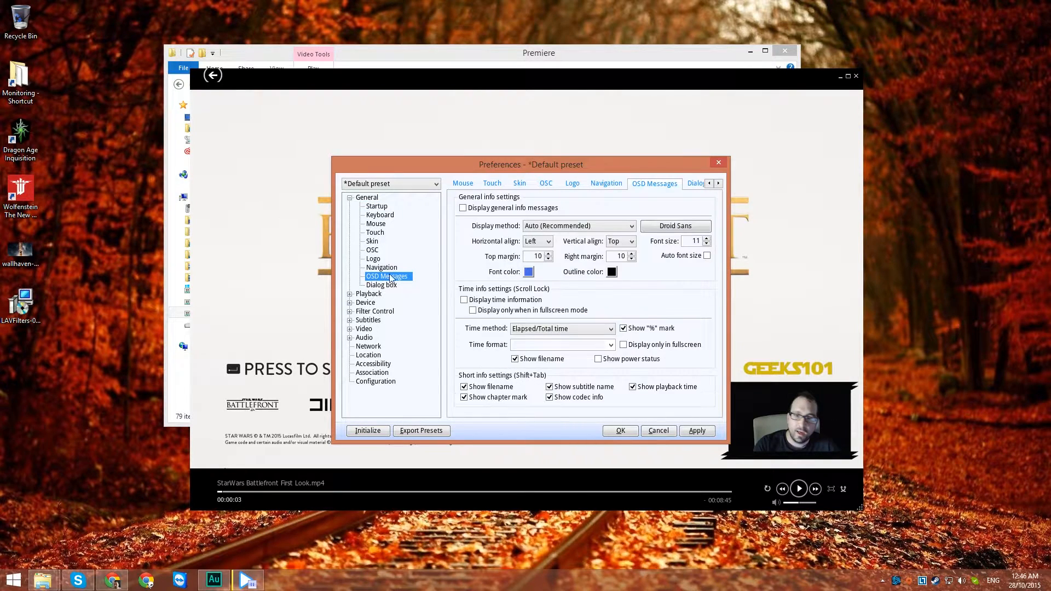
click(463, 208)
click(696, 432)
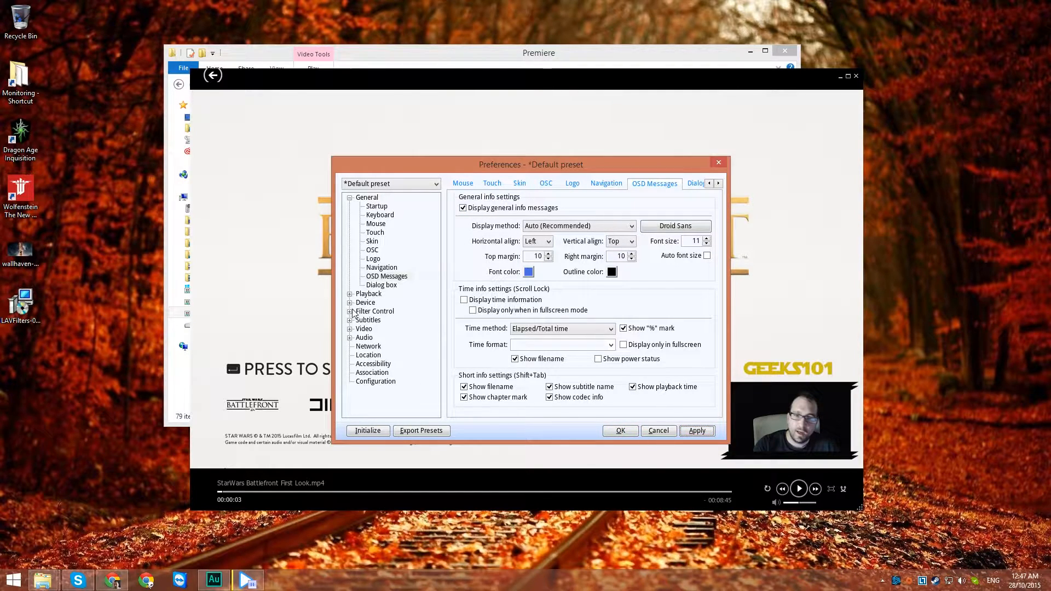
Step: In the Normal AVI source filter's LAV Splitter settings, set preferred audio languages to jpn, eng and subtitles to eng, and save
click(349, 198)
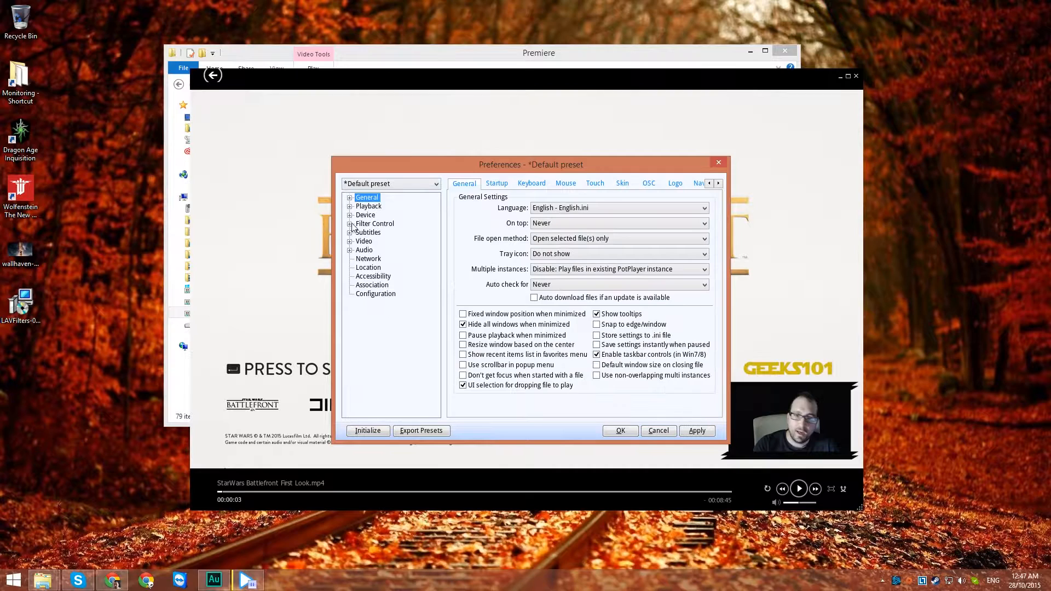
click(349, 224)
click(388, 233)
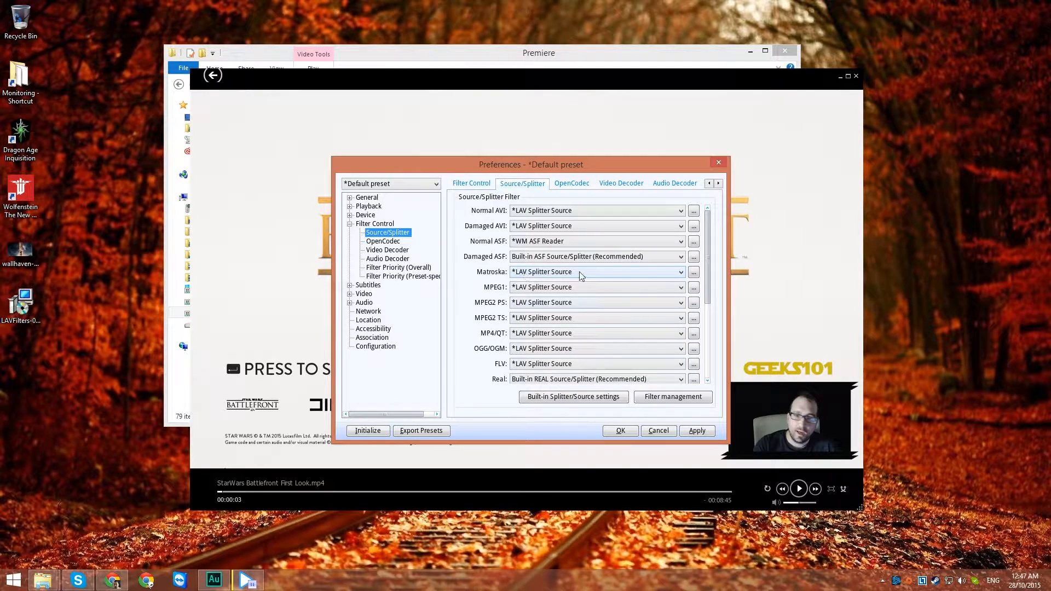
click(694, 211)
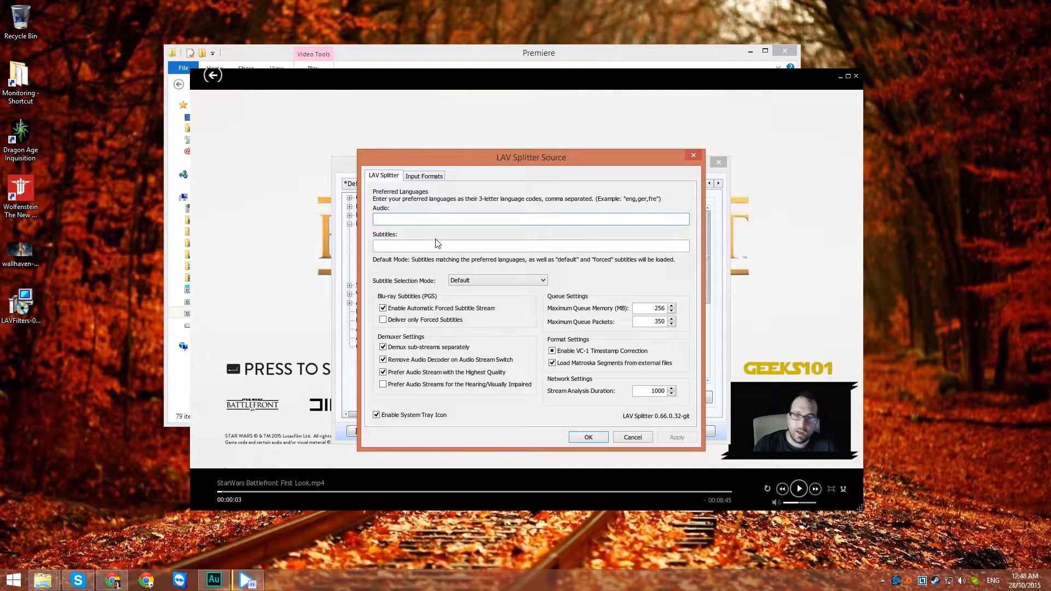
text(jpn, eng)
key(Tab)
text(eng)
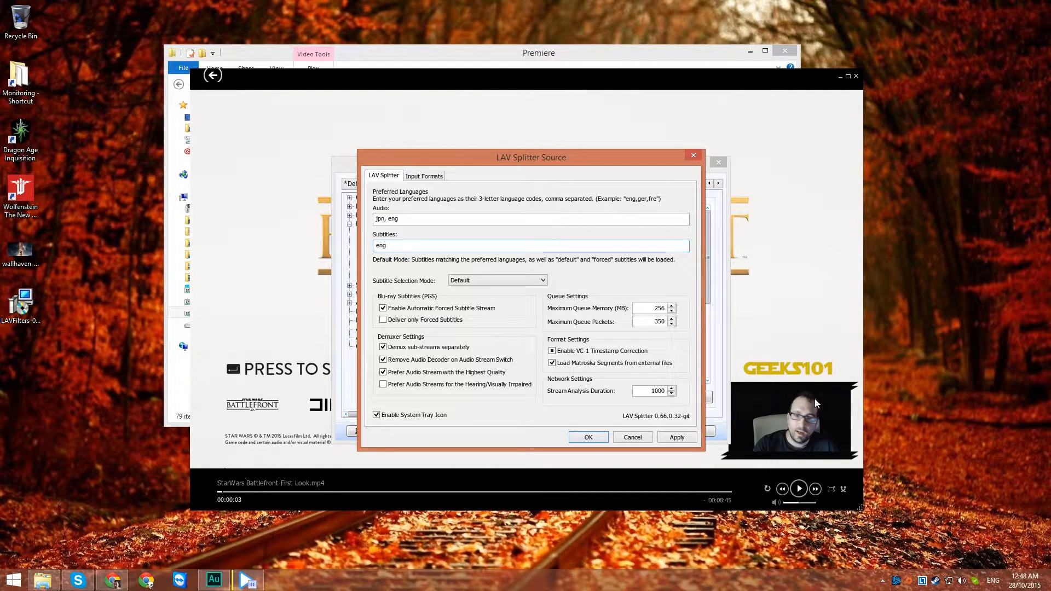
click(684, 438)
click(589, 436)
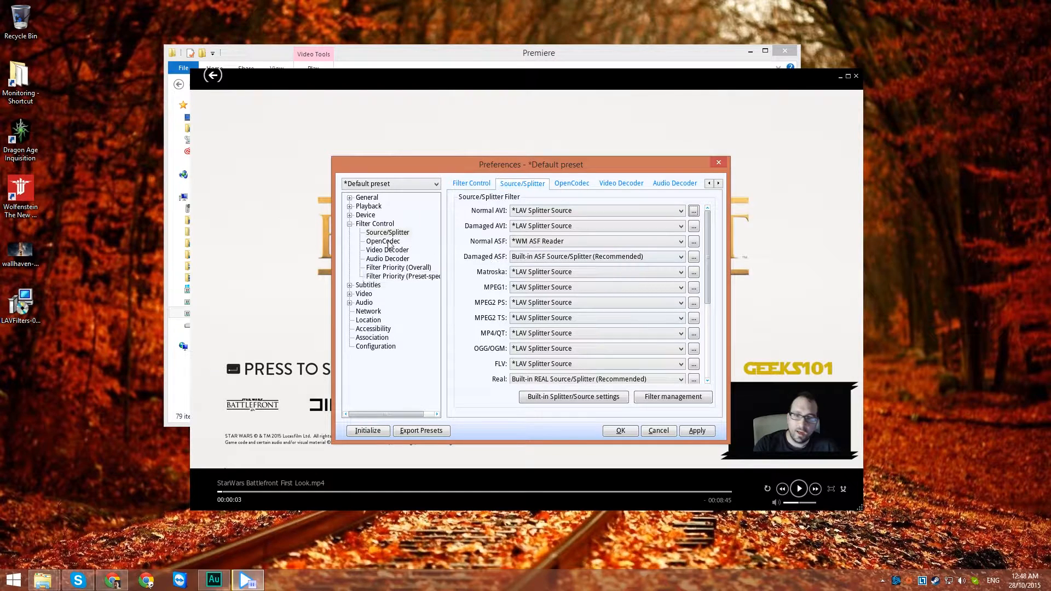
Step: Enable the RGB48 output format in the LAV Video Decoder settings for MPEG1 and confirm
click(385, 251)
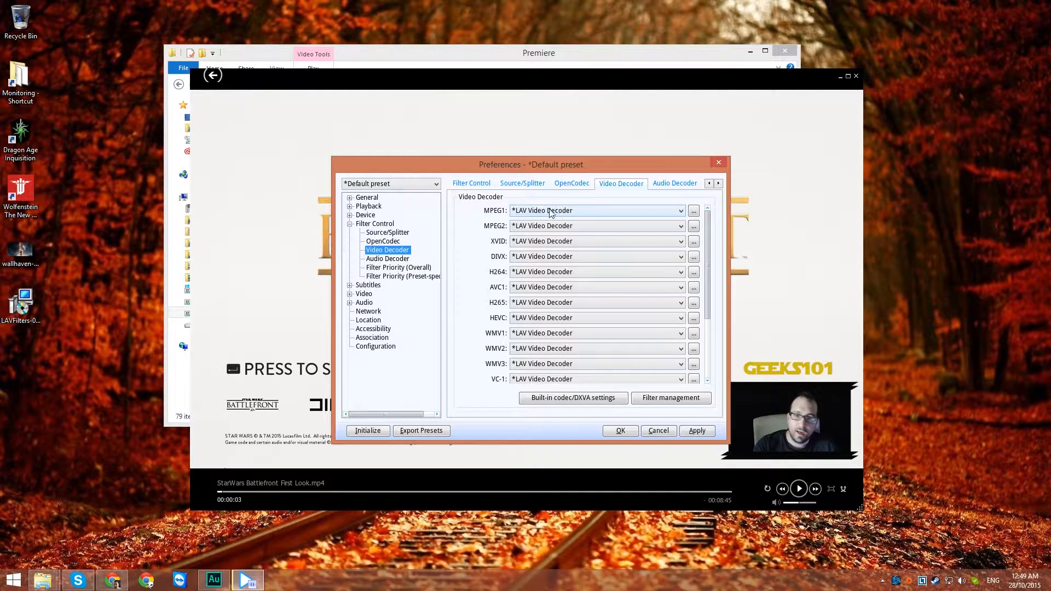
click(693, 212)
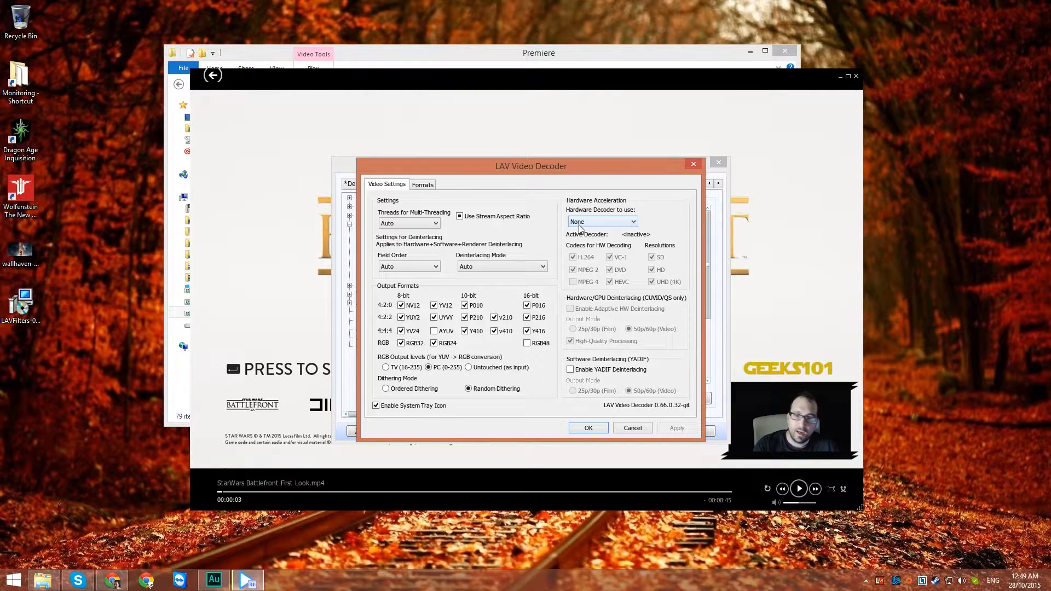
click(528, 345)
click(589, 429)
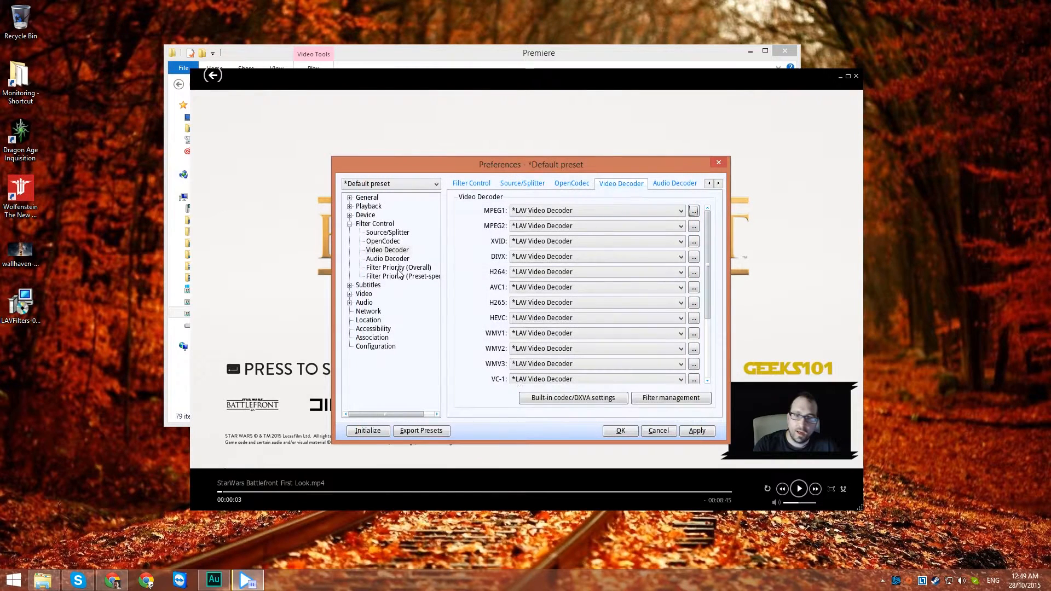
Step: Review the audio, mixing and format settings of the LAV Audio Decoder for MP1, and accept them as they are
click(400, 258)
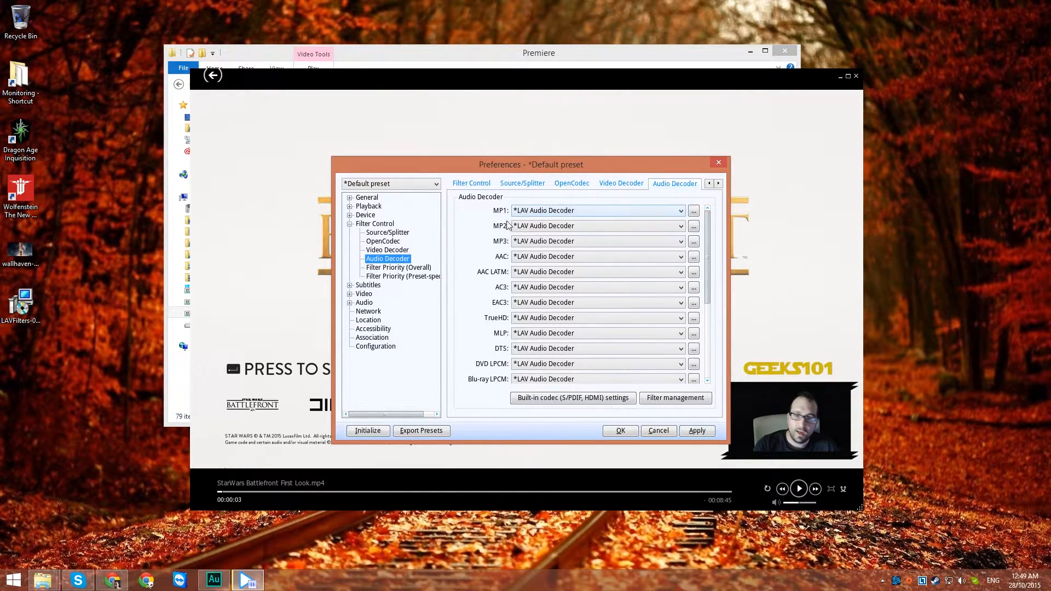
click(693, 211)
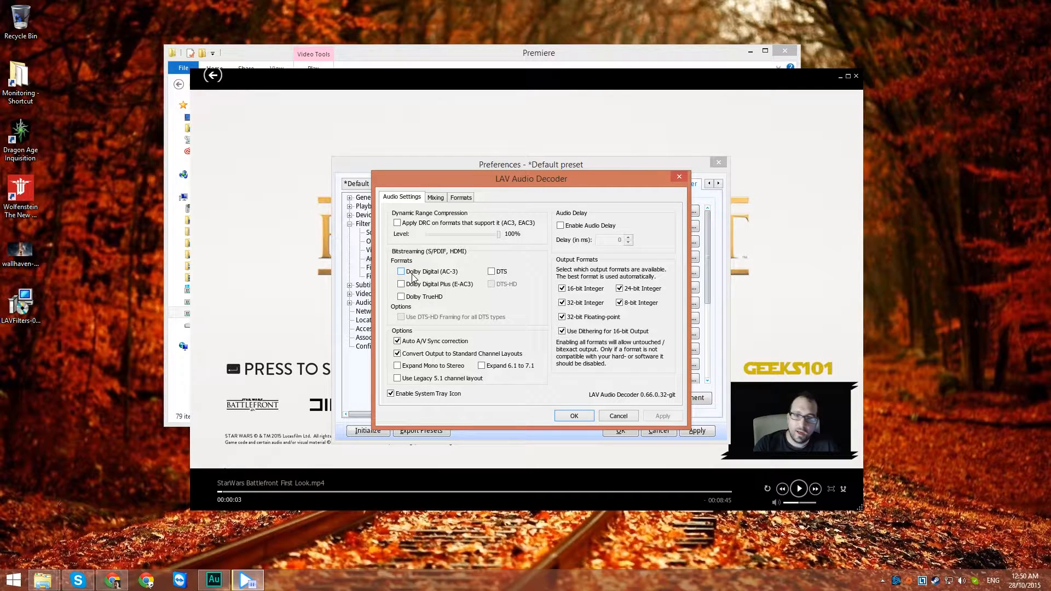
click(436, 197)
click(459, 198)
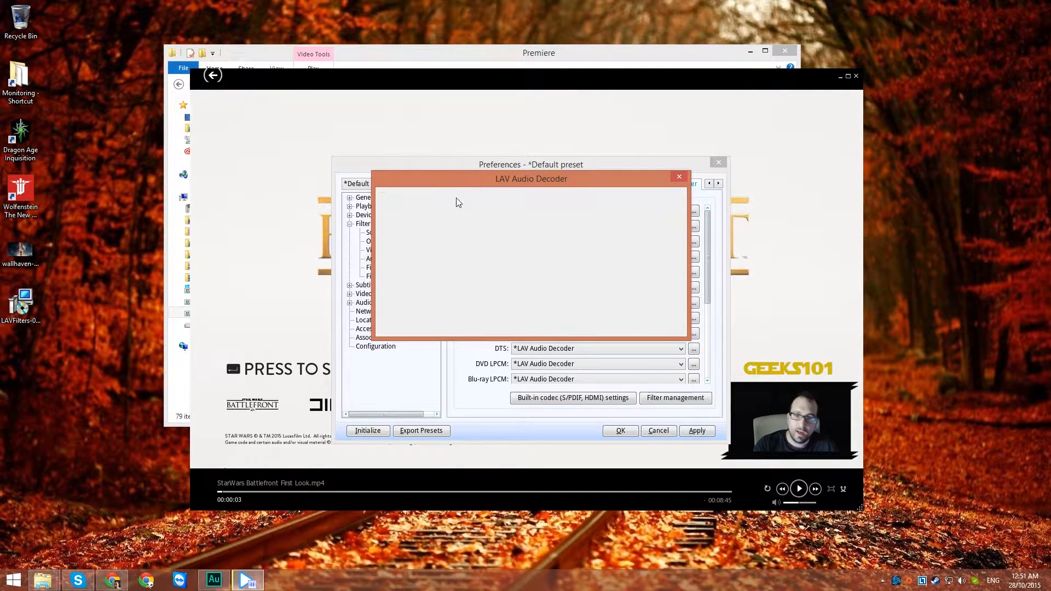
click(402, 198)
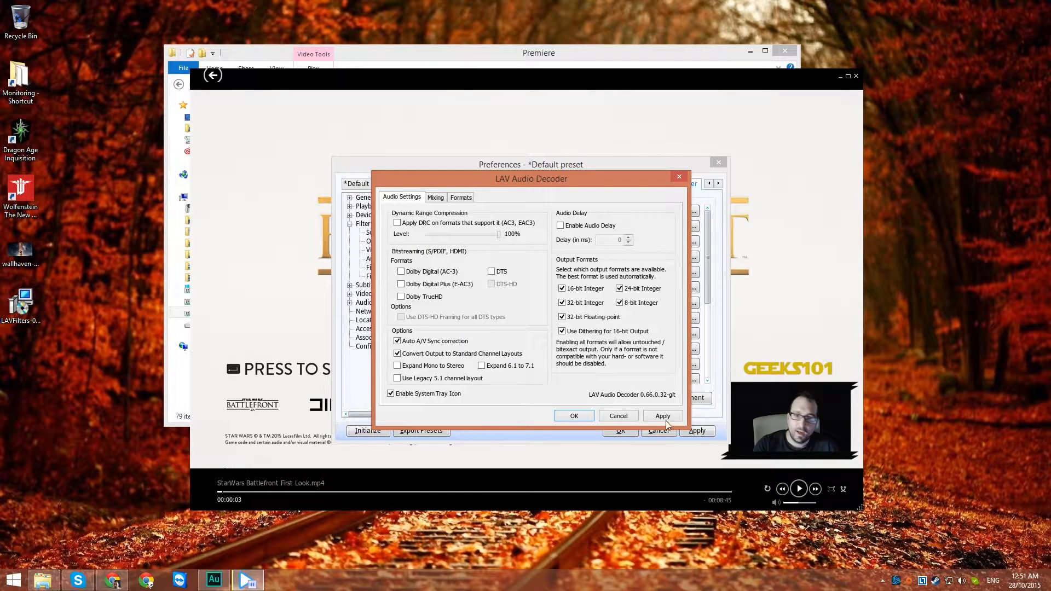
click(574, 416)
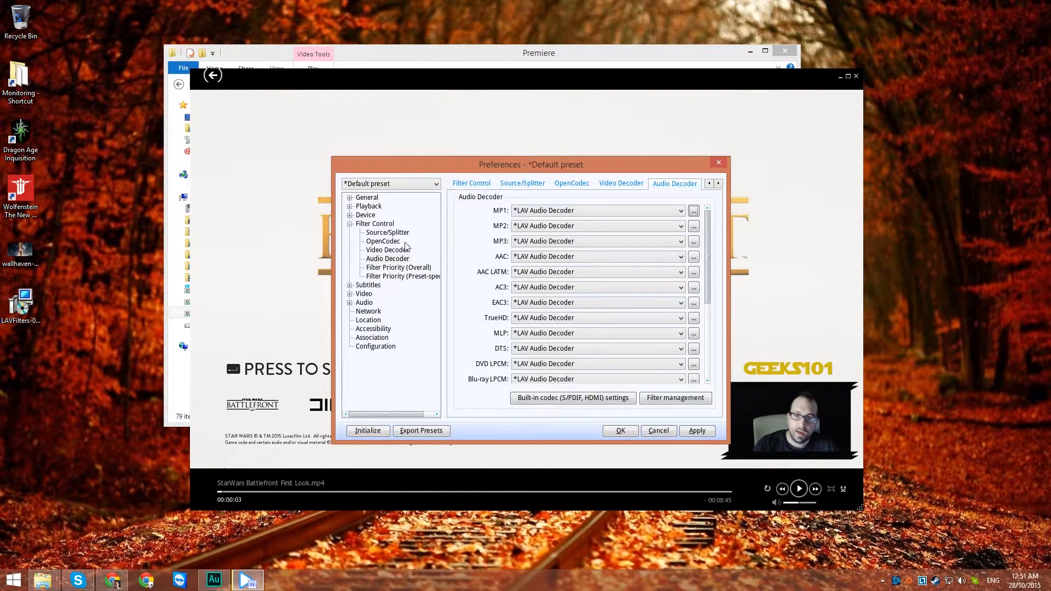
Step: Examine the overall and preset-specific filter priorities, checking the priority assigned to each custom filter from 3DYD Youtube Source to DirectVobSub
click(410, 267)
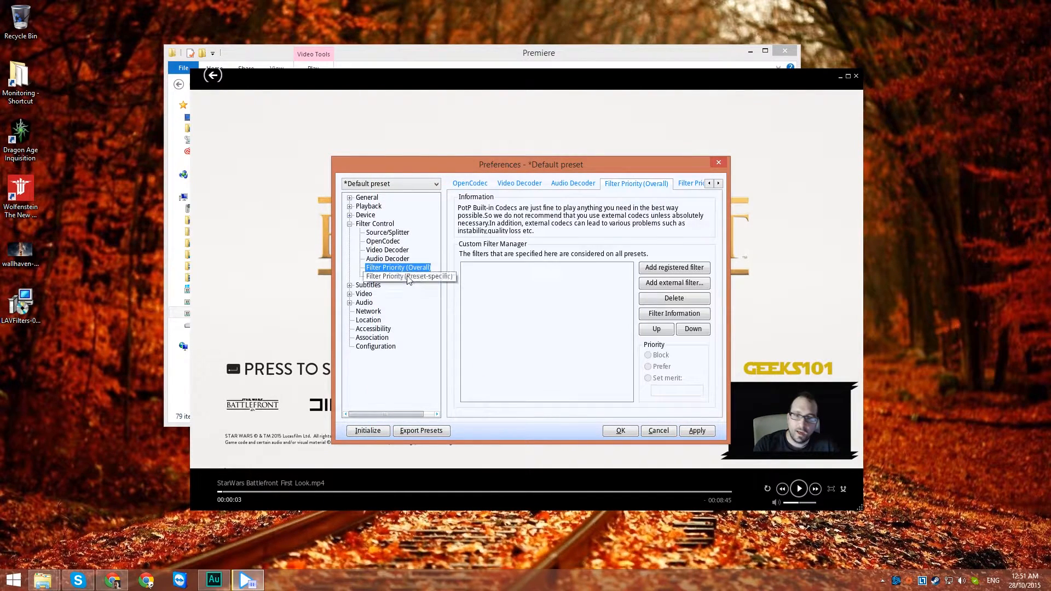
click(395, 277)
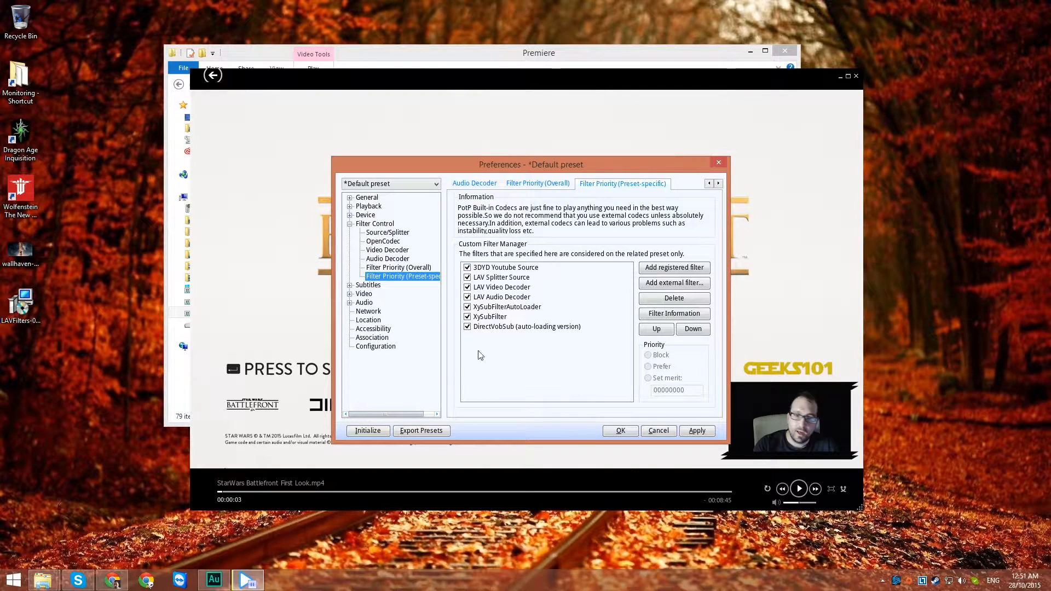
click(510, 268)
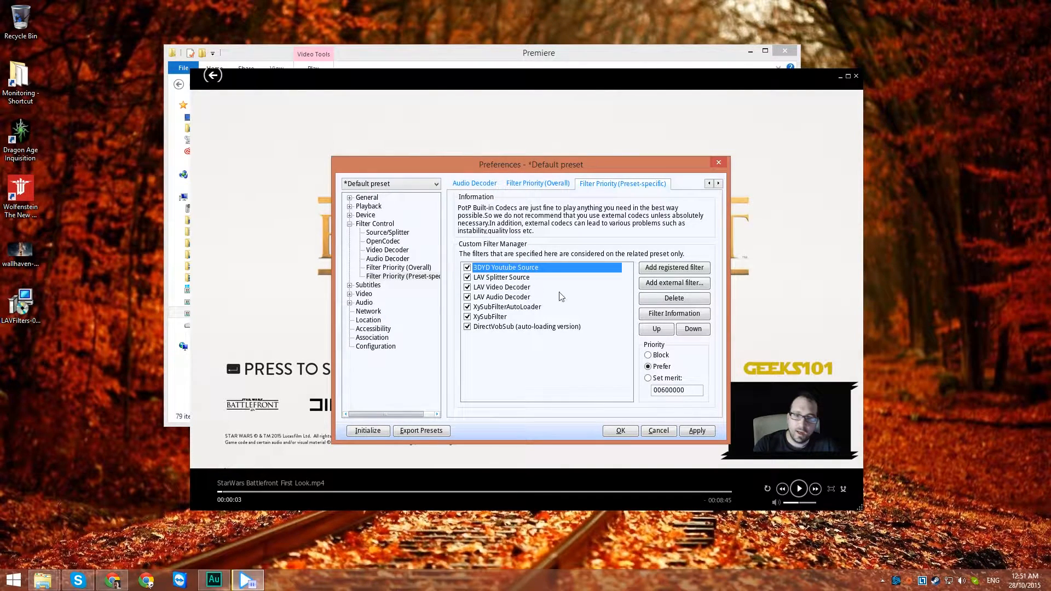
click(519, 279)
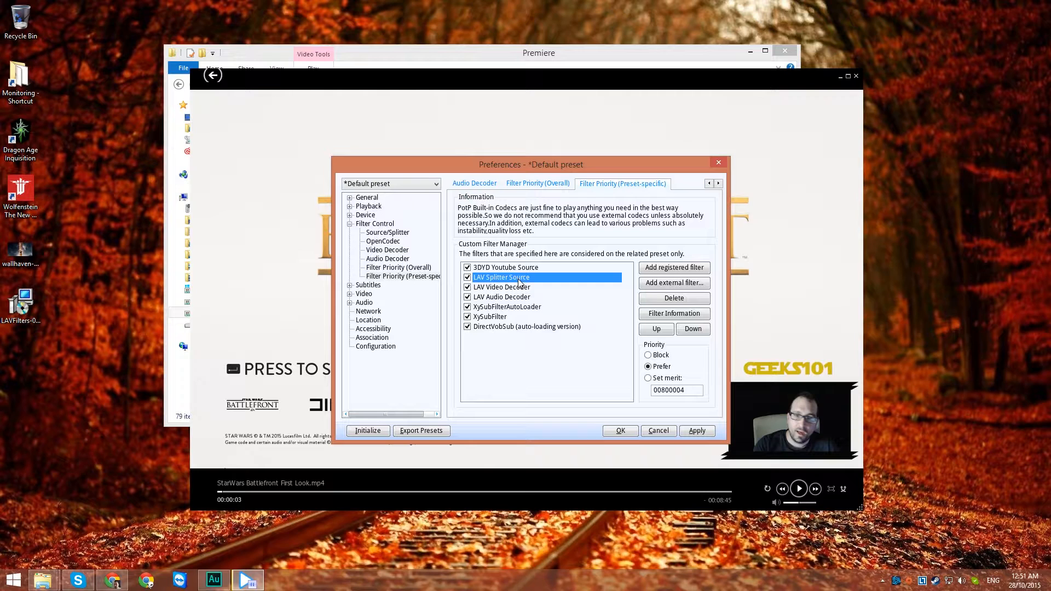
click(507, 288)
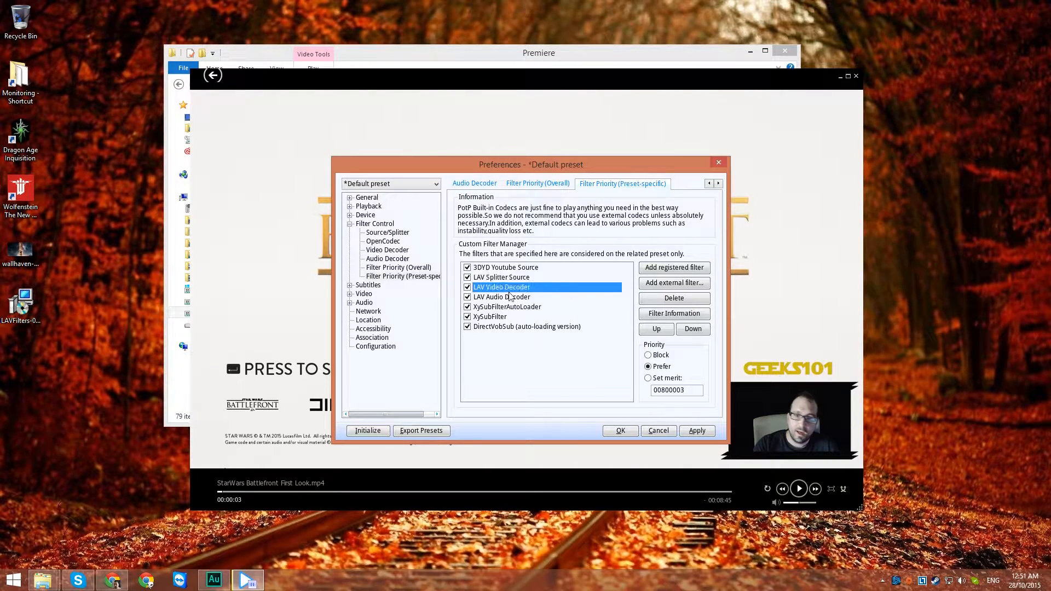
click(510, 299)
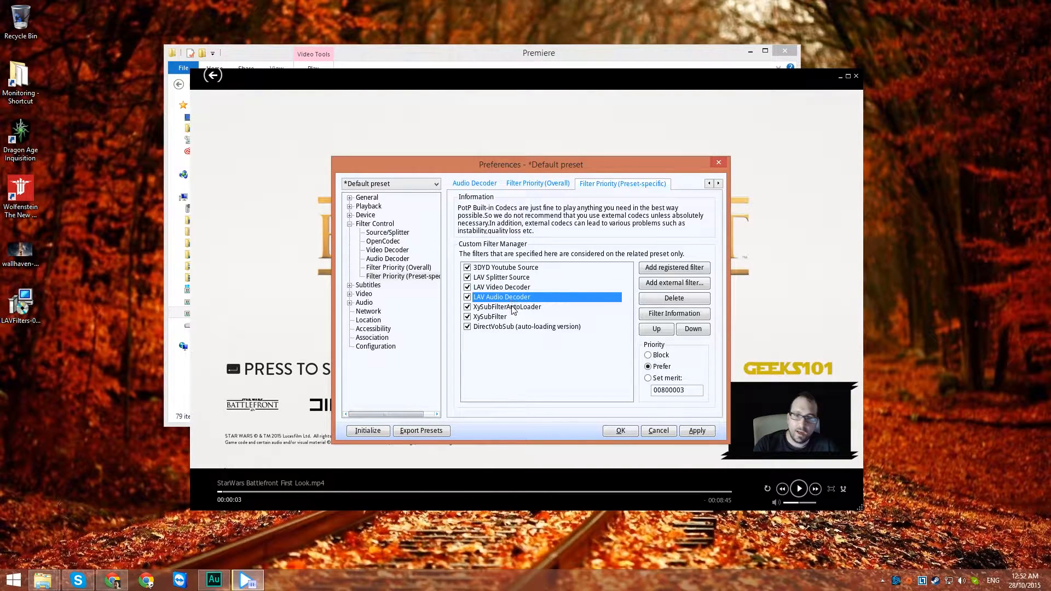
click(514, 308)
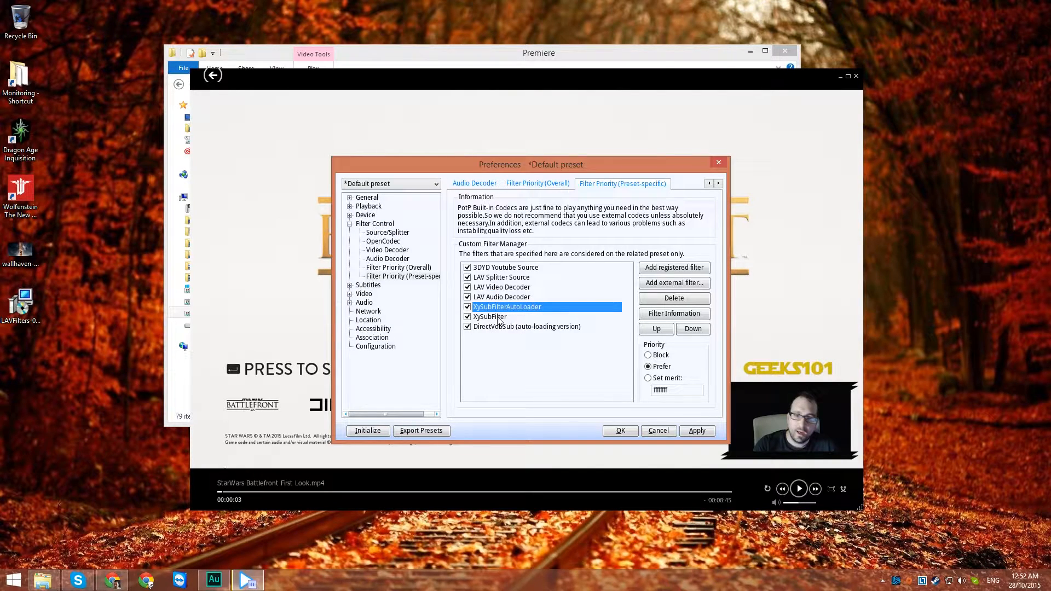
click(503, 317)
click(499, 328)
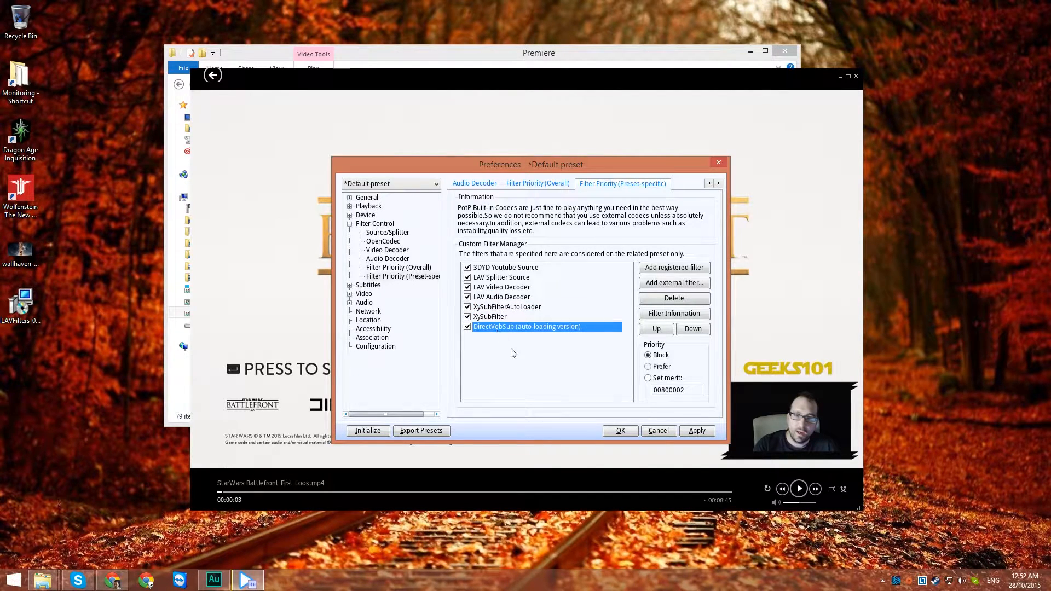
Step: Set the default subtitle font to Candara Regular in the text styles of the XySubFilter properties
click(493, 318)
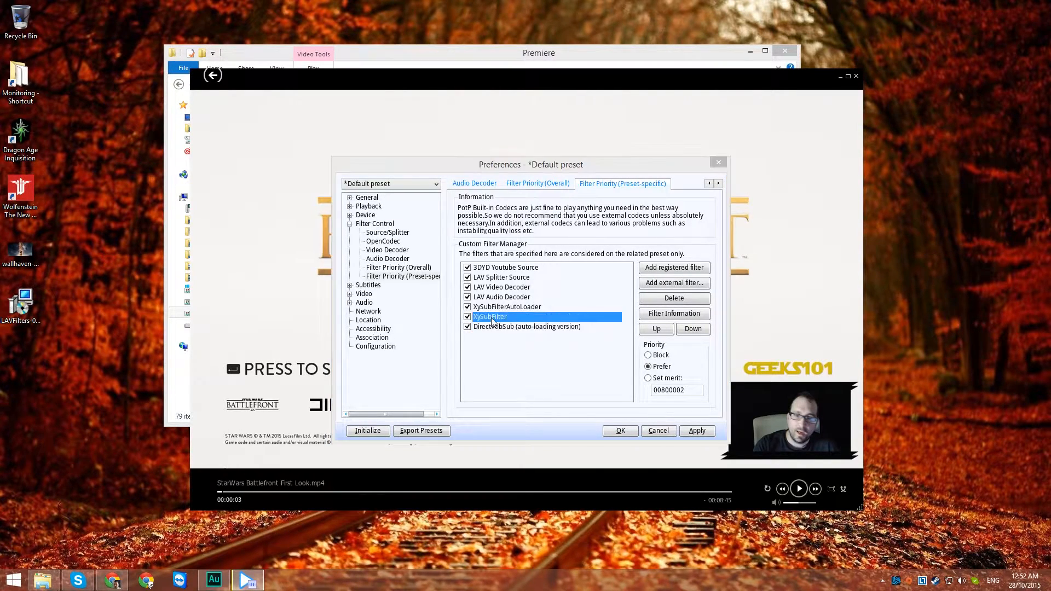
double_click(492, 319)
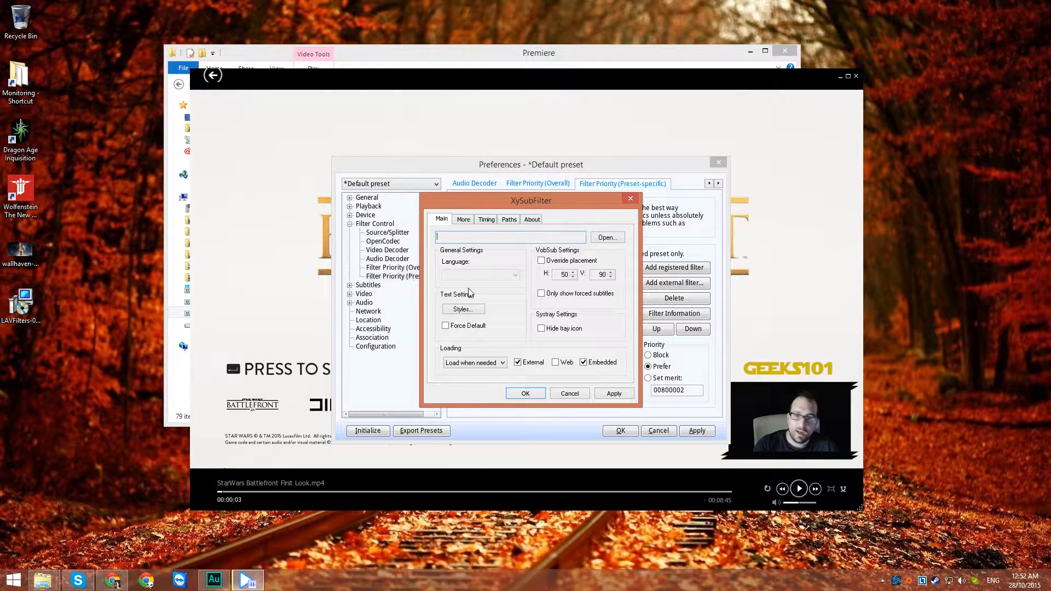
click(462, 311)
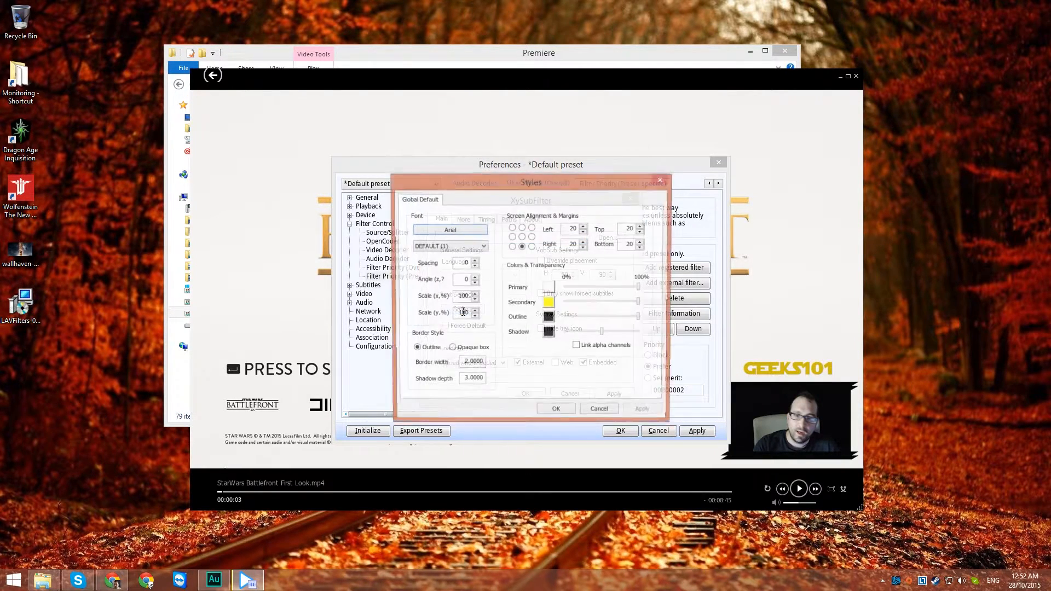
click(445, 235)
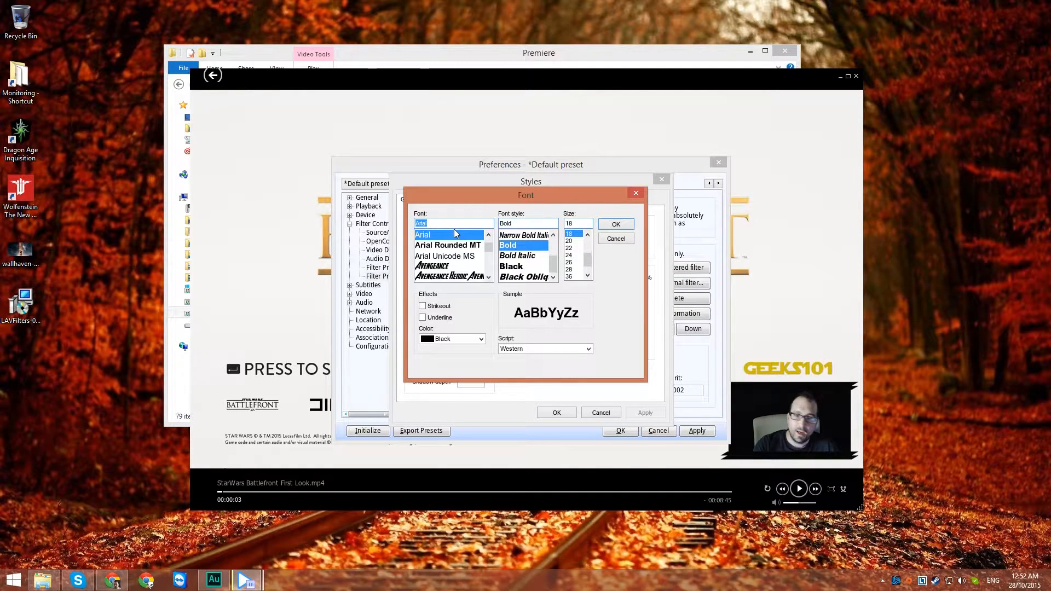
text(can)
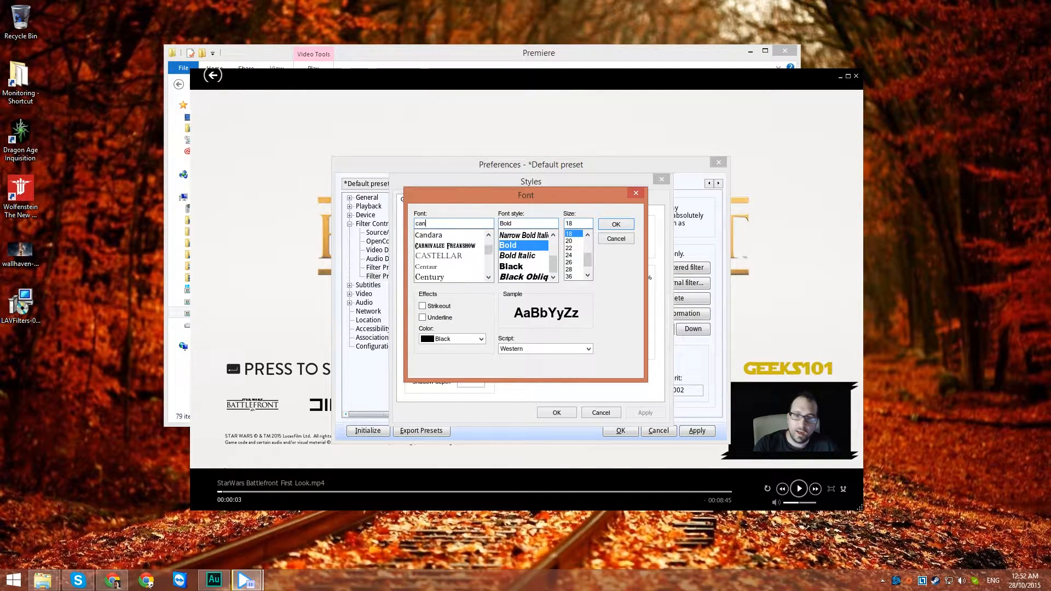
click(438, 236)
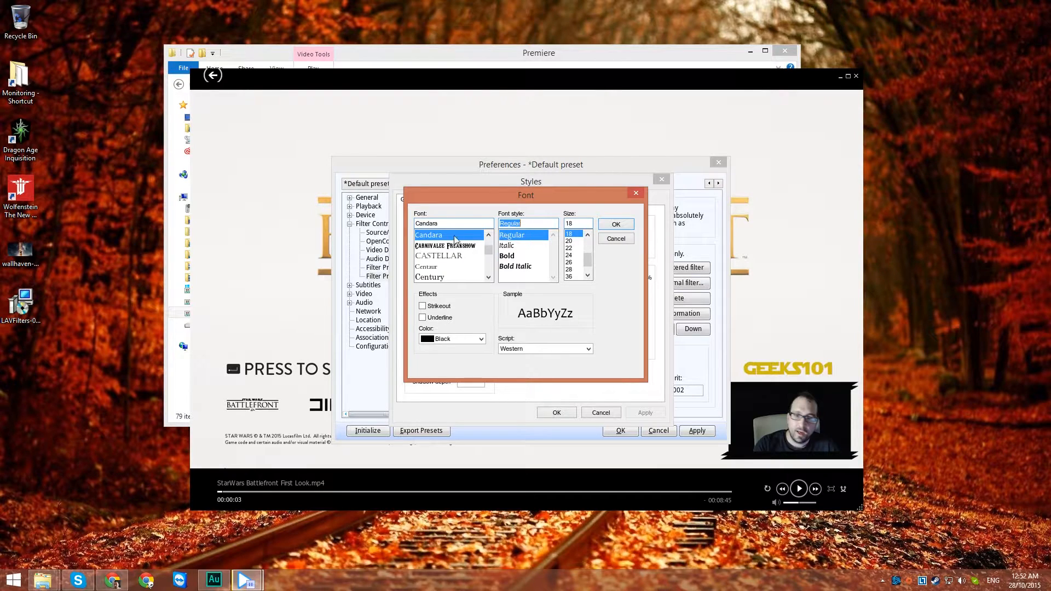
click(587, 235)
click(587, 234)
click(587, 234)
click(627, 226)
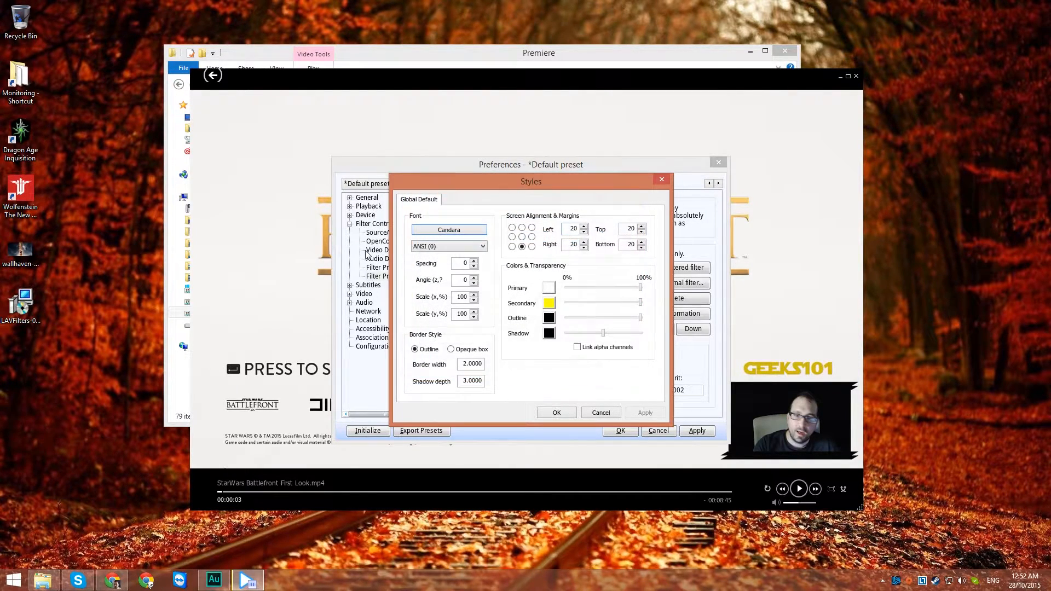
Step: Set the subtitle style's character set to GREEK (161) and save the XySubFilter settings
click(439, 248)
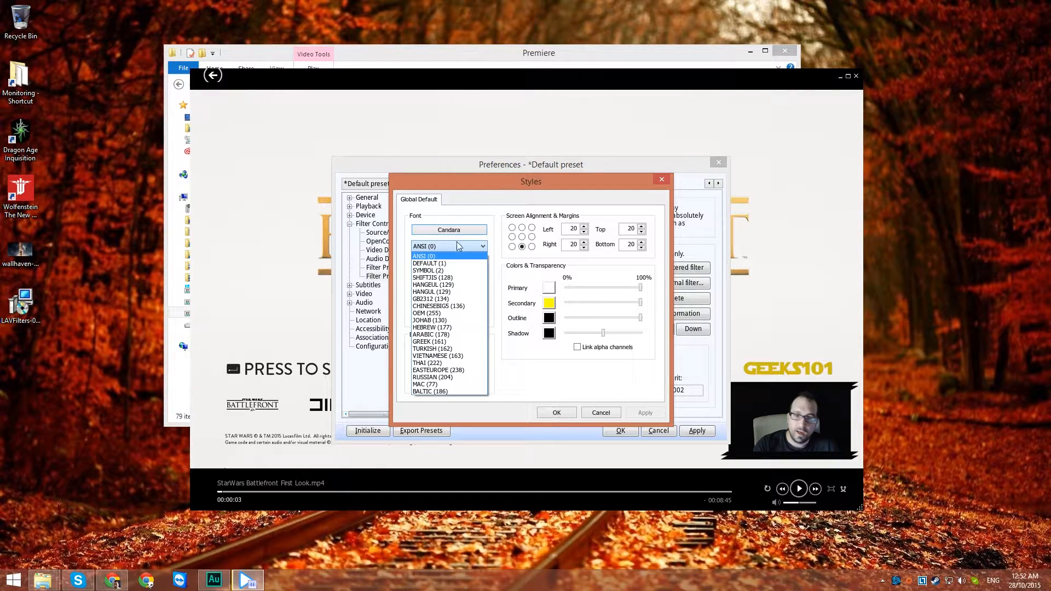
click(442, 342)
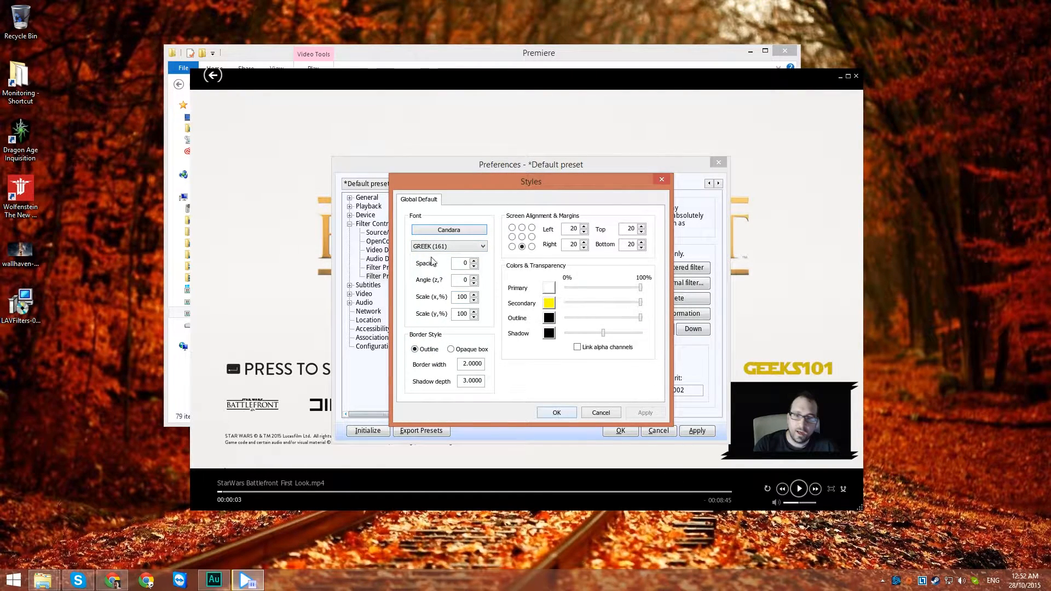
click(549, 412)
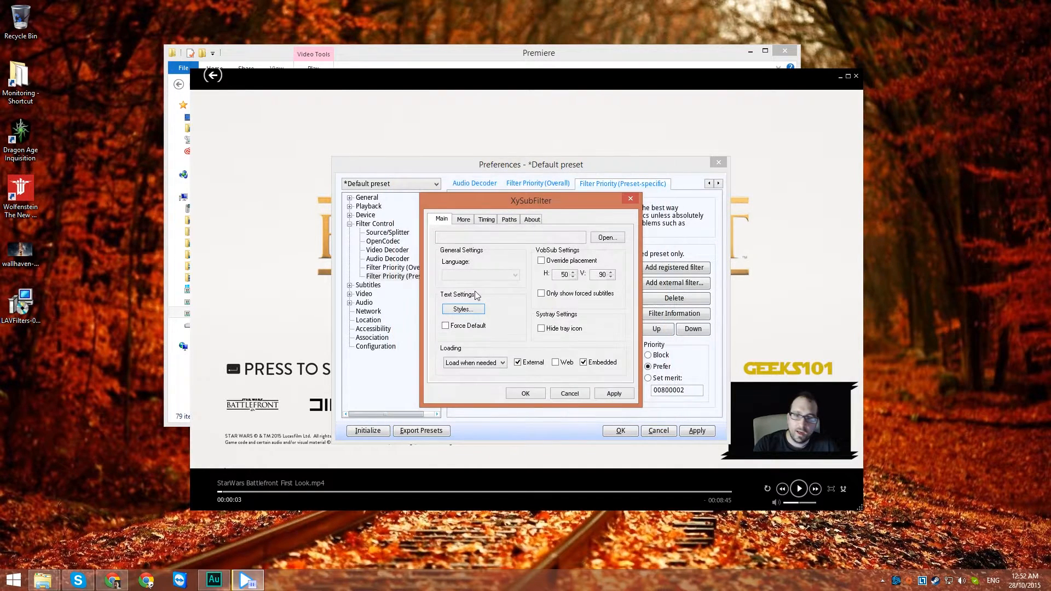
click(615, 395)
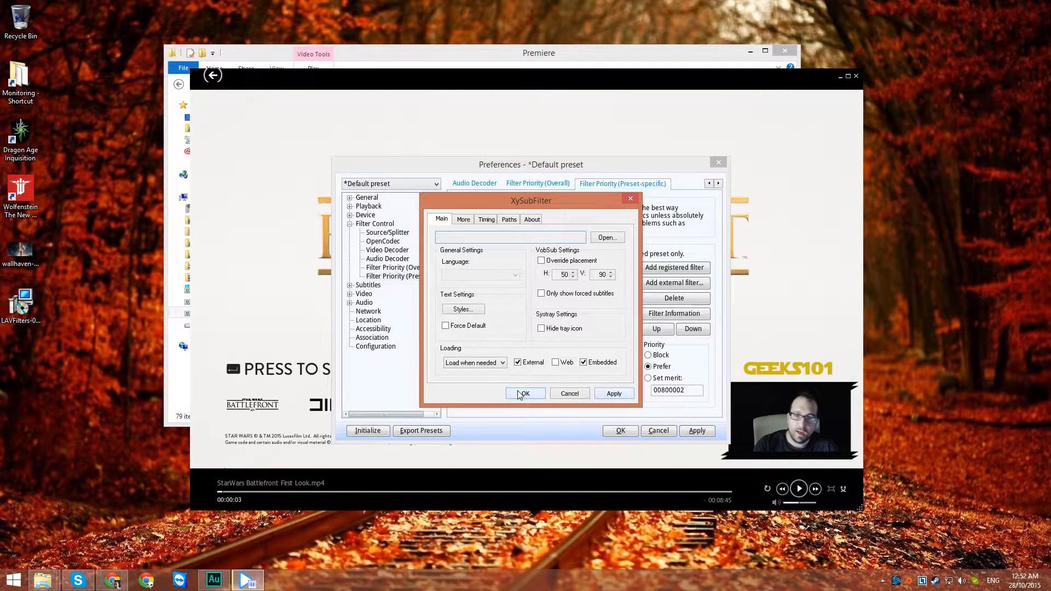
click(509, 395)
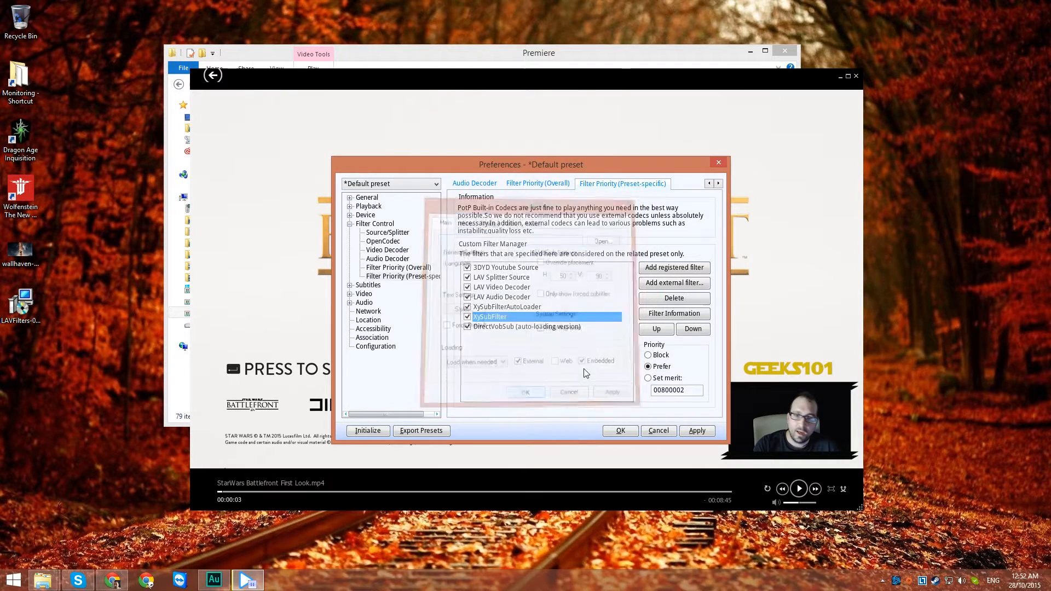
Step: Check the video renderer setting, and set the audio renderer to ReClock Audio Renderer
click(363, 294)
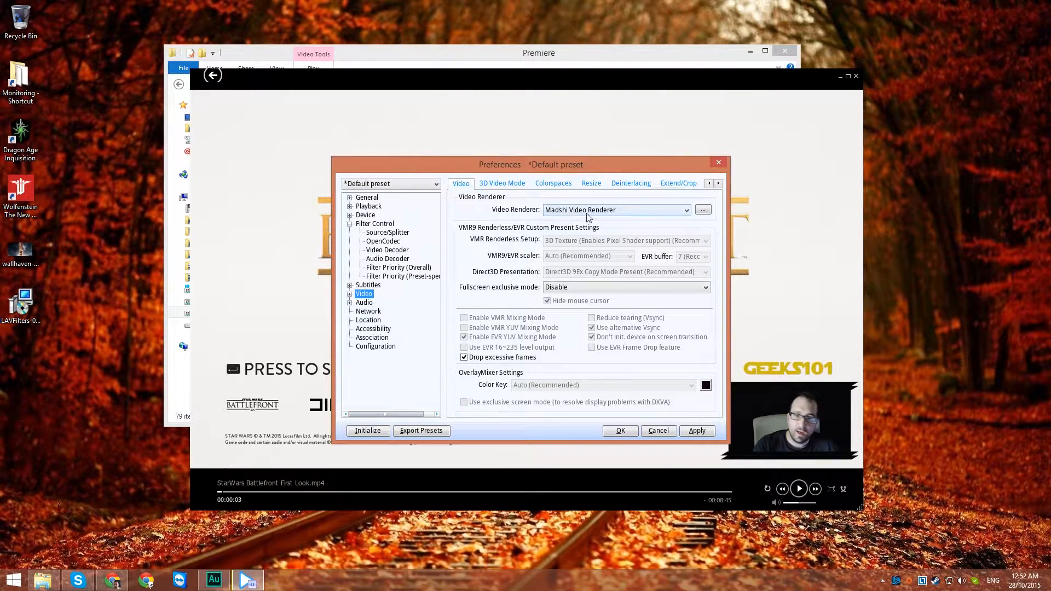
click(366, 303)
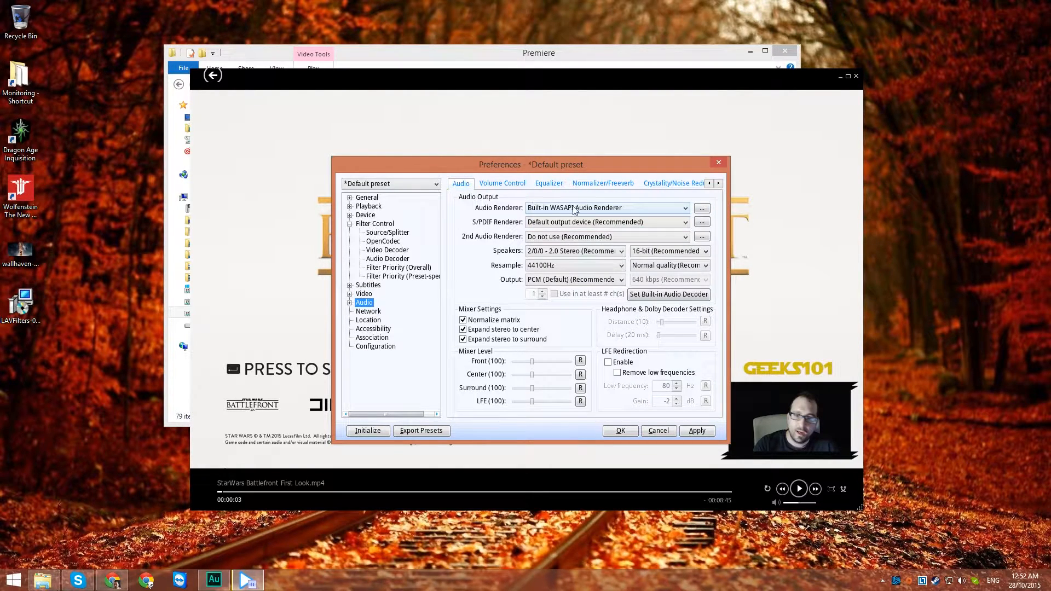
click(554, 208)
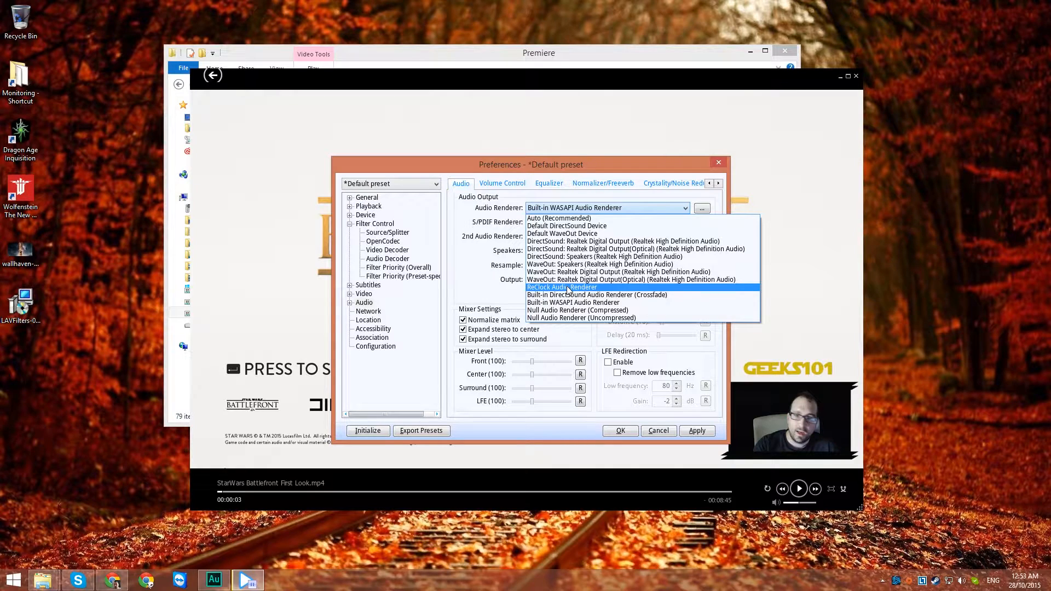
click(483, 219)
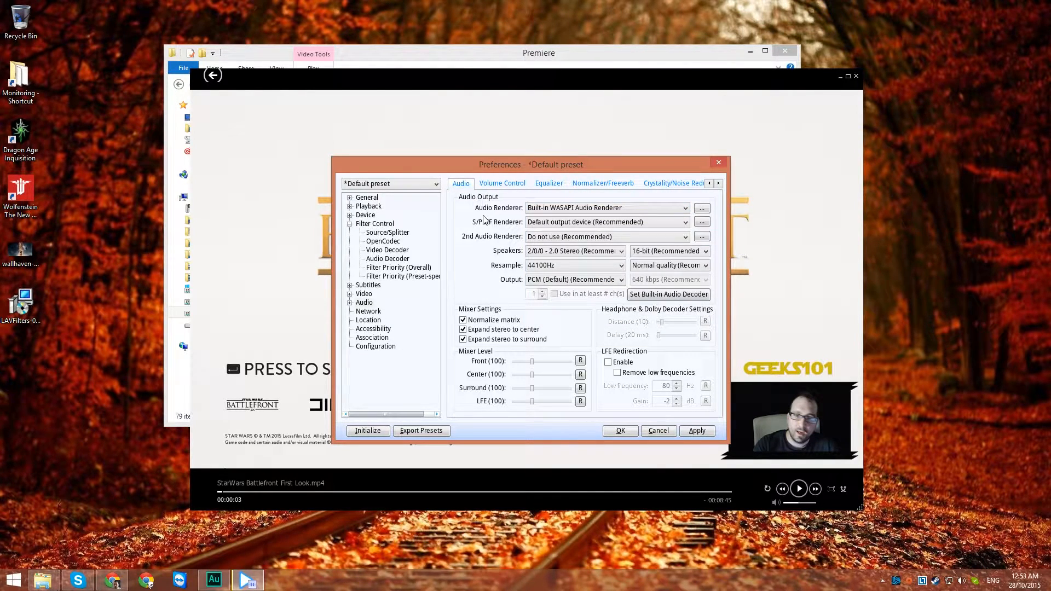
click(588, 212)
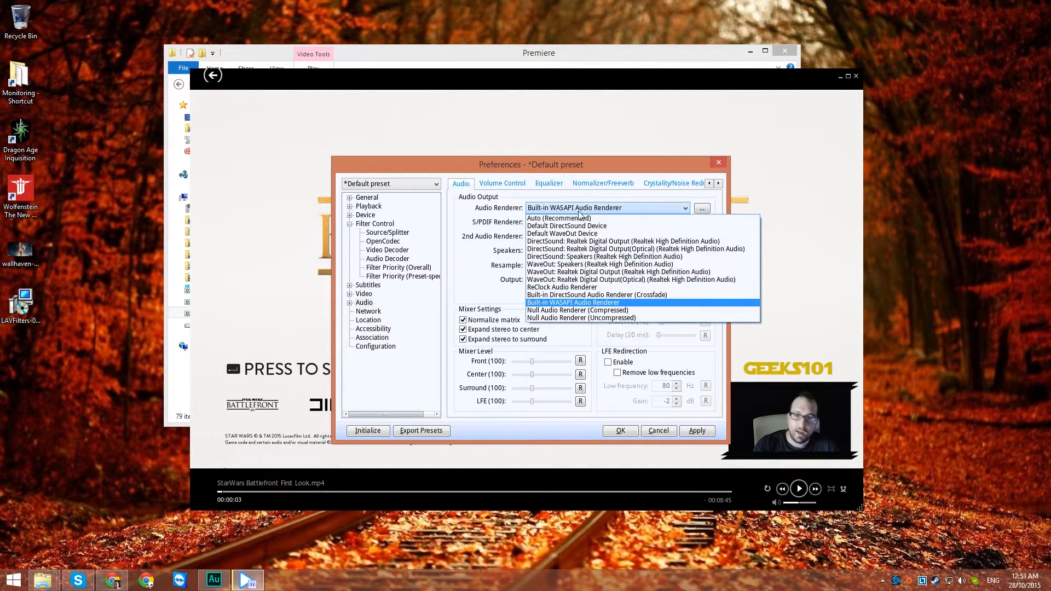
click(548, 288)
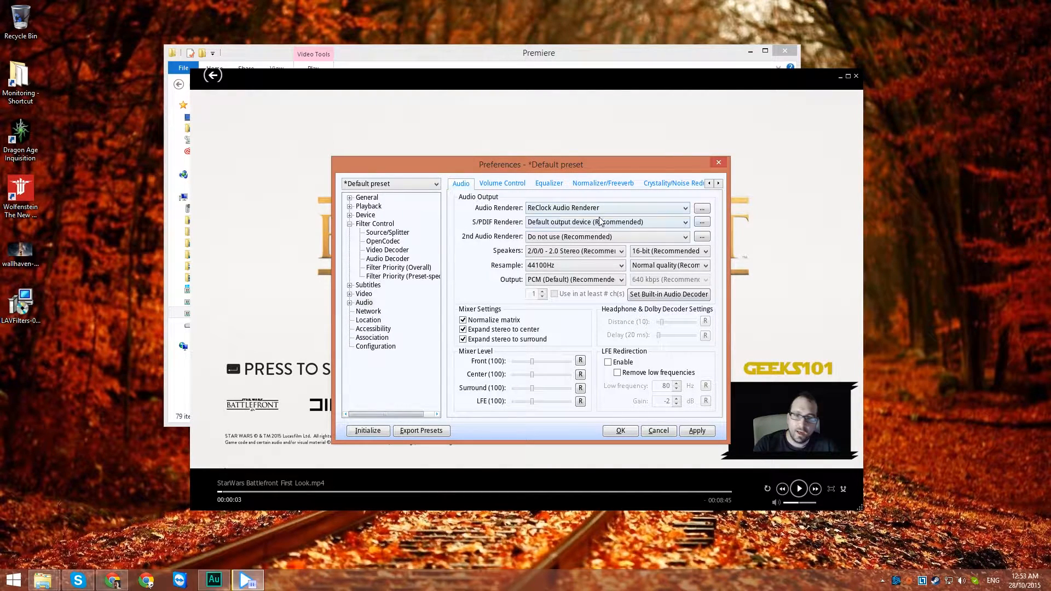
Step: Set the speaker bit depth to 32-bit (floating point) and resampling to Same as input (Recommended), and apply the preferences
click(542, 253)
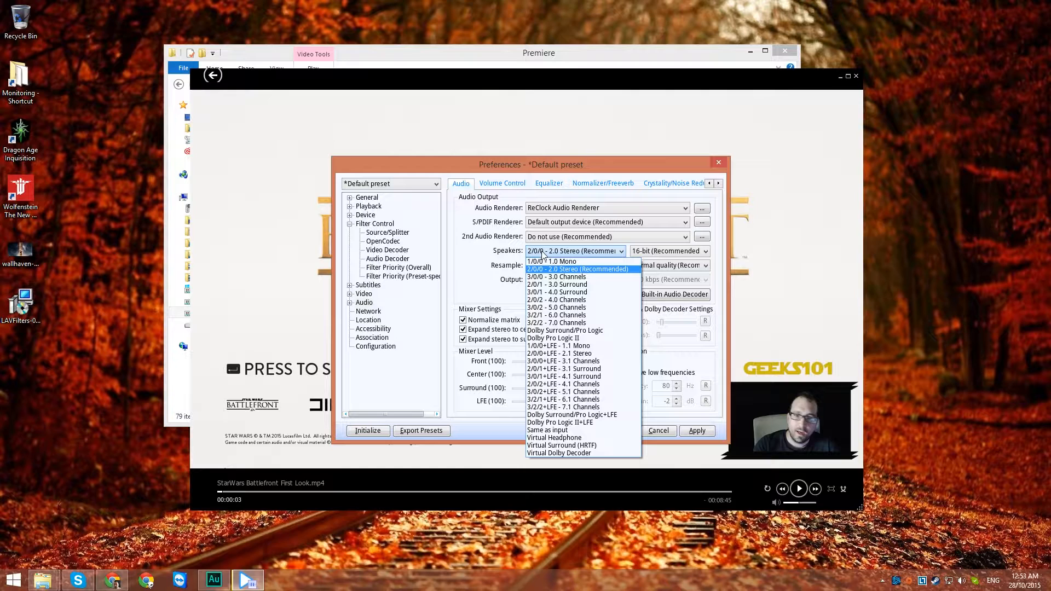
click(493, 255)
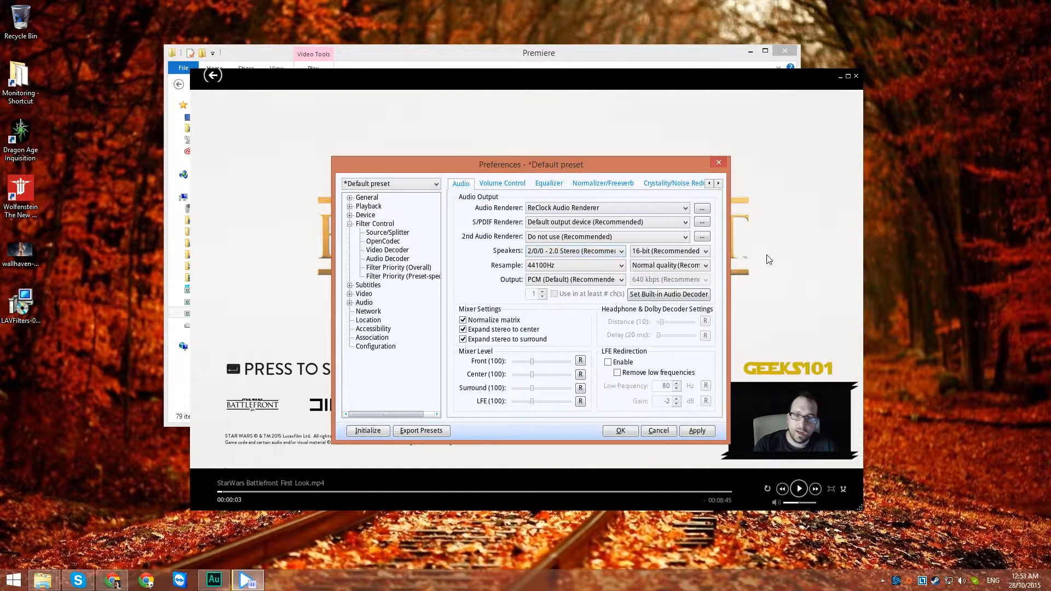
click(681, 253)
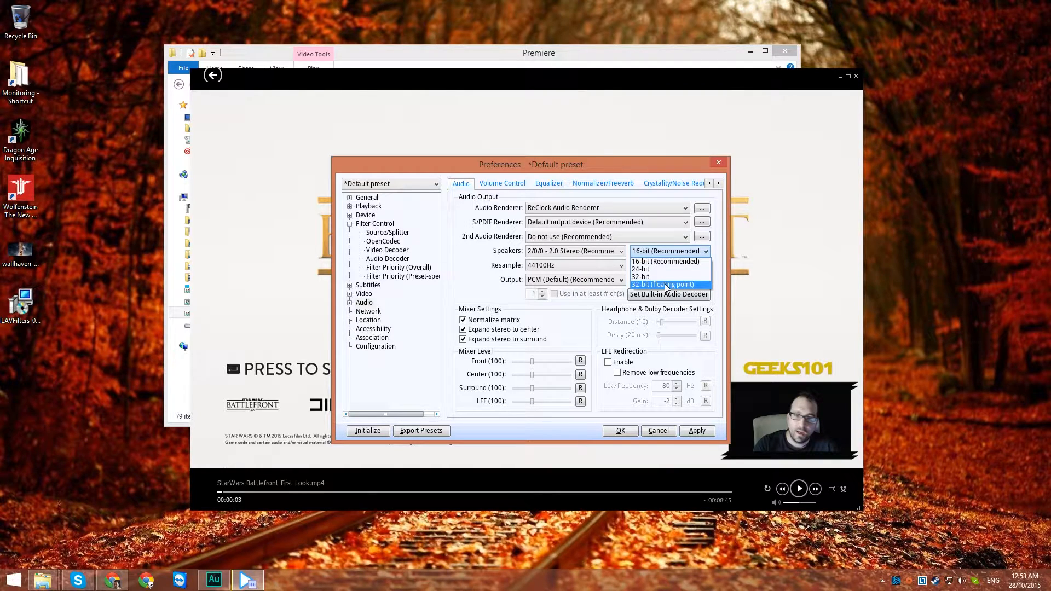
click(665, 285)
click(554, 267)
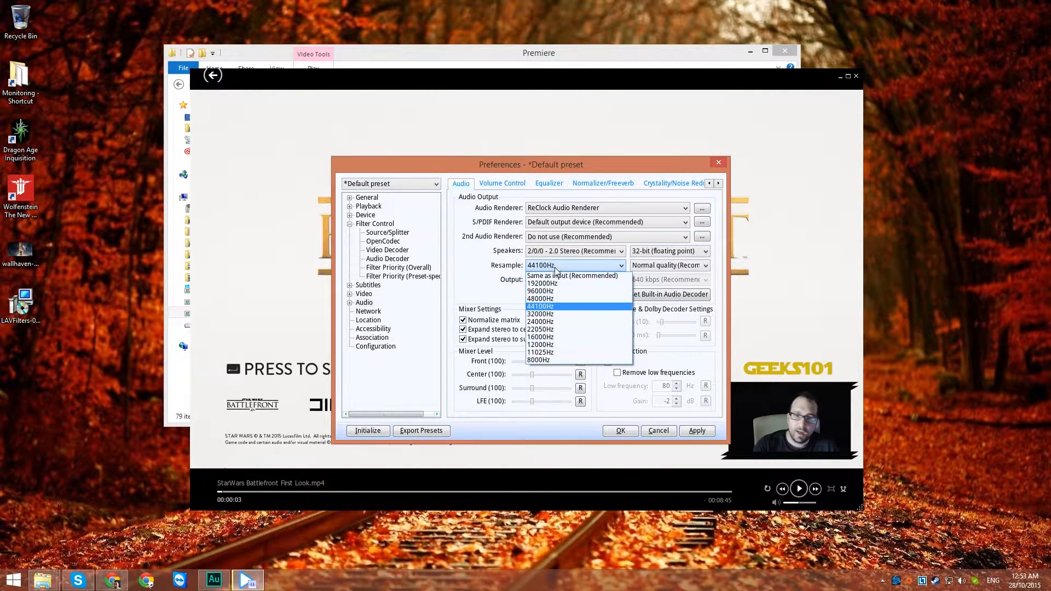
click(553, 276)
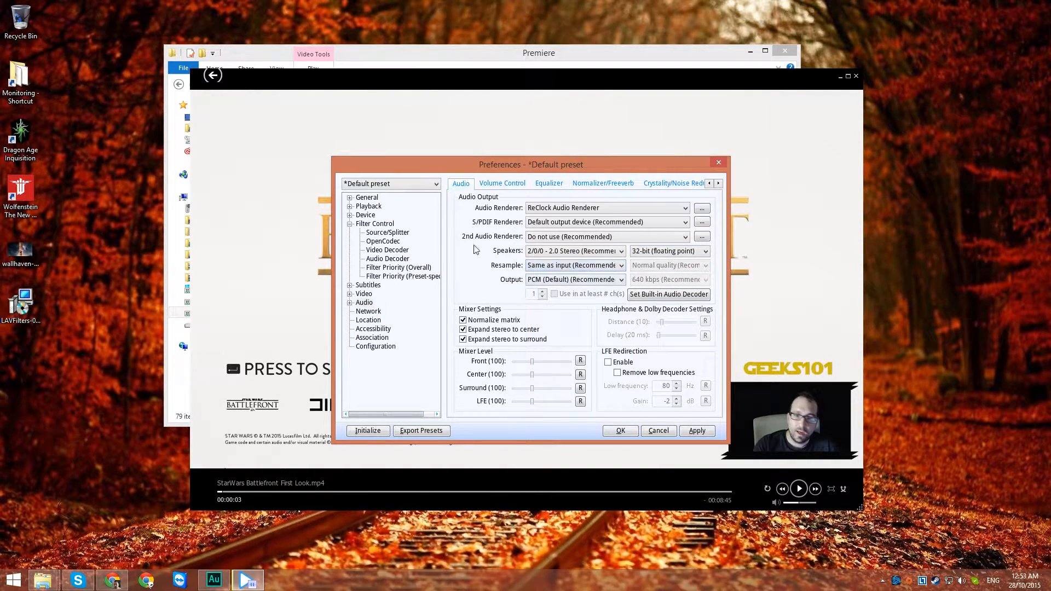
click(697, 431)
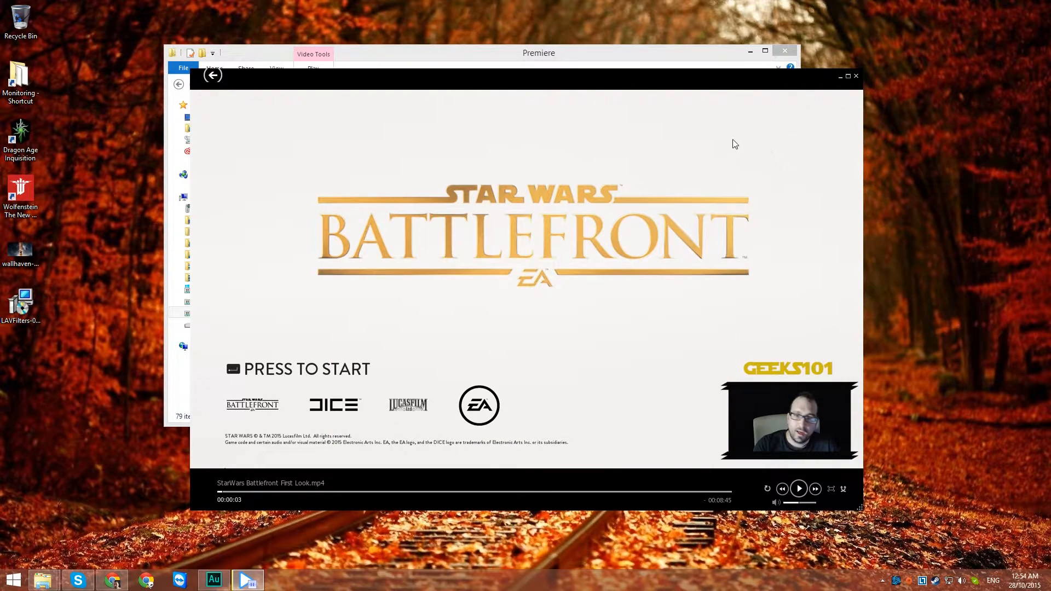
Step: Close and reopen the StarWars Battlefront video, and open the properties of its active ReClock Audio Renderer filter
click(856, 76)
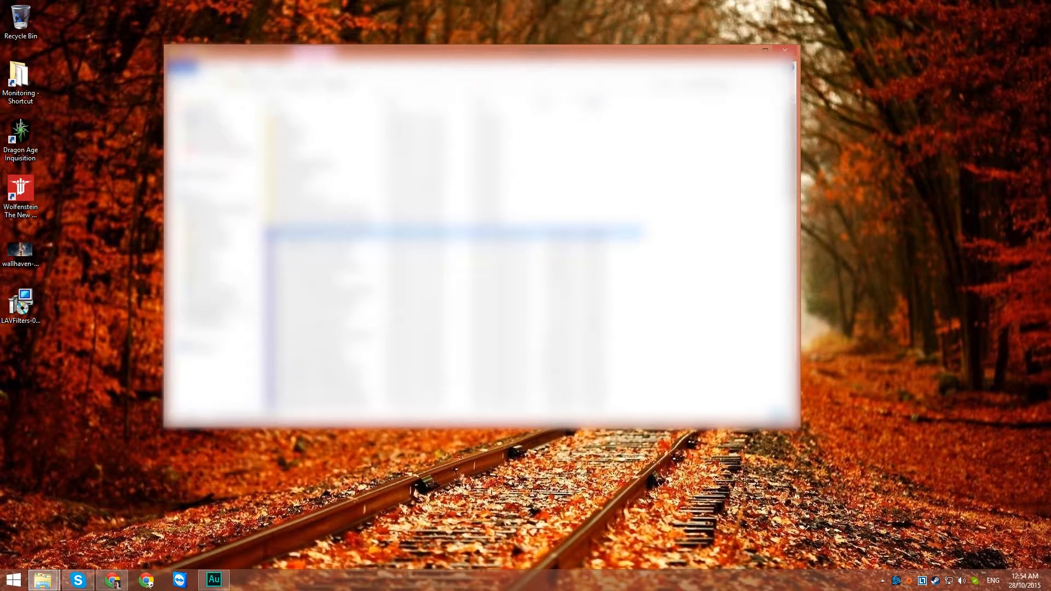
double_click(519, 234)
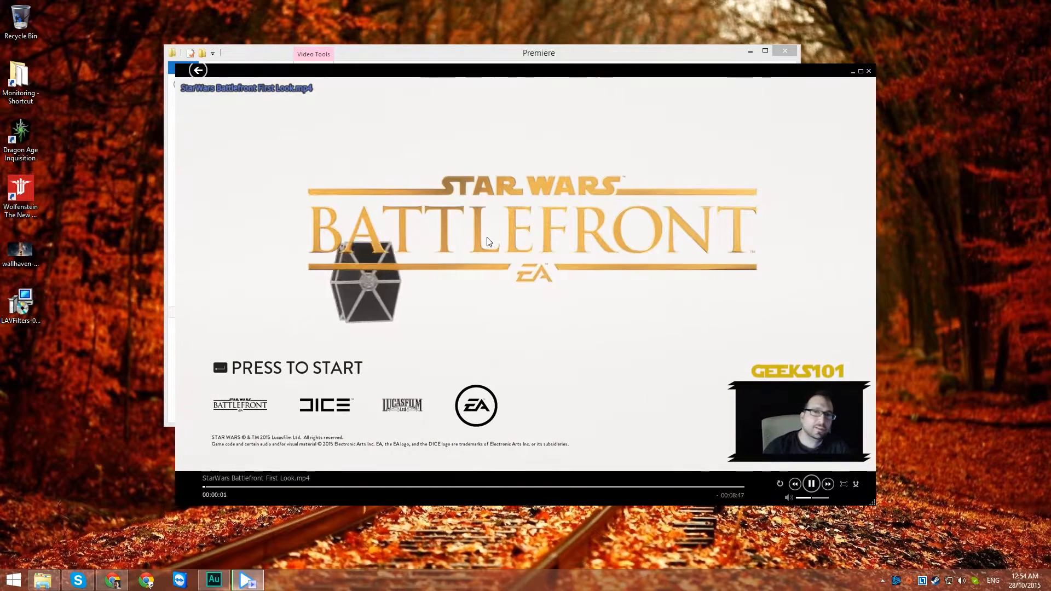
right_click(434, 146)
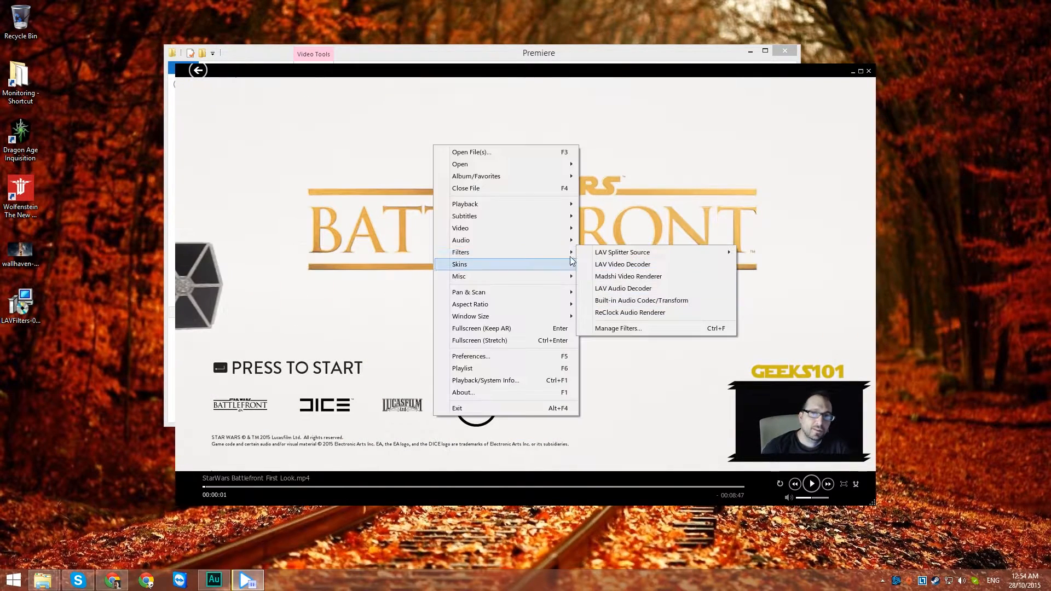
mouse_move(553, 253)
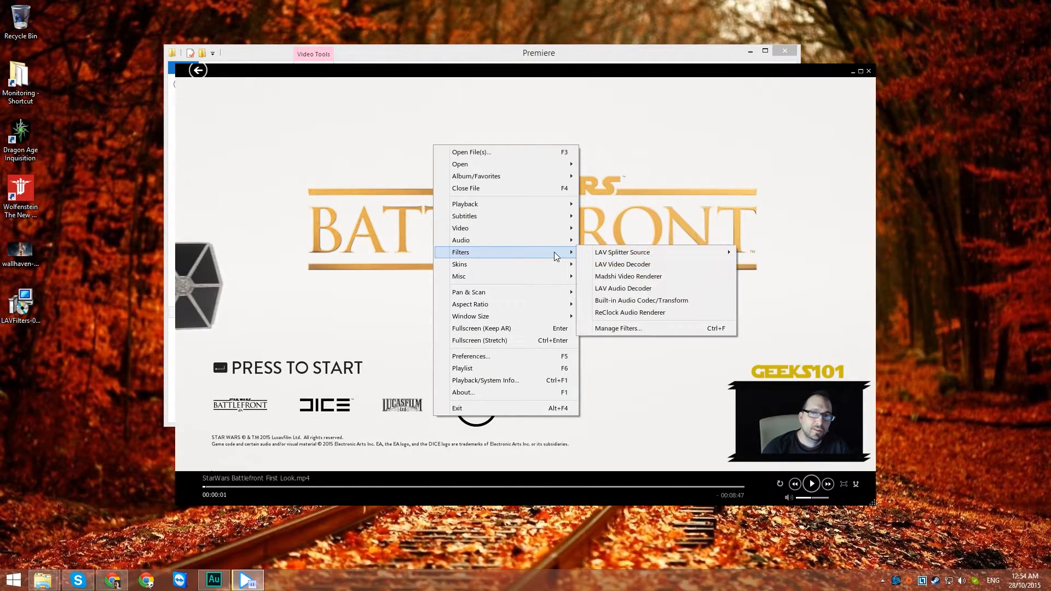
click(593, 314)
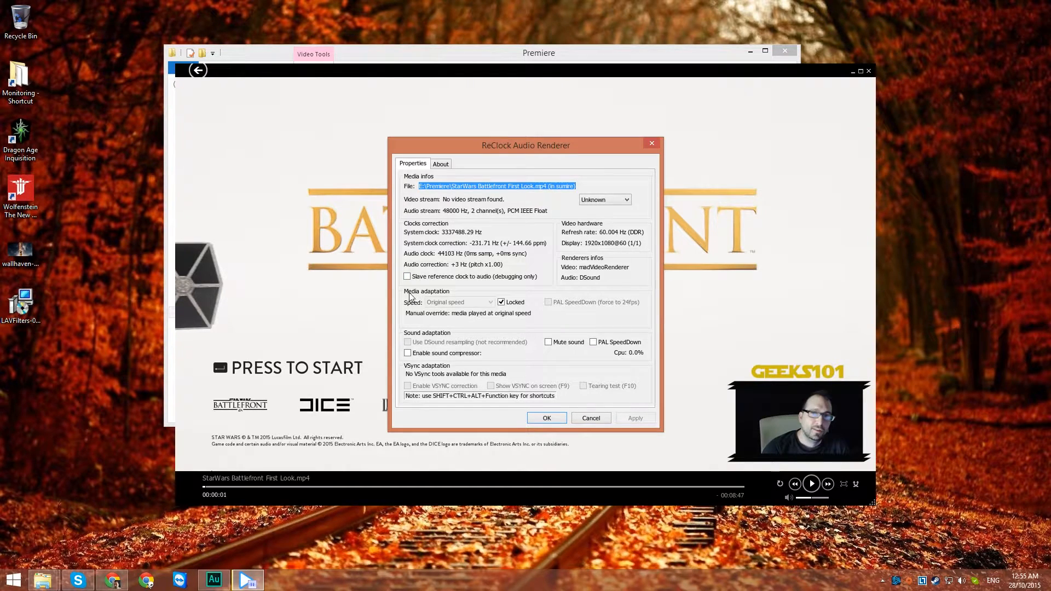
Step: Unlock the media adaptation speed, set it to Auto (best) and save the ReClock Audio Renderer properties
click(501, 302)
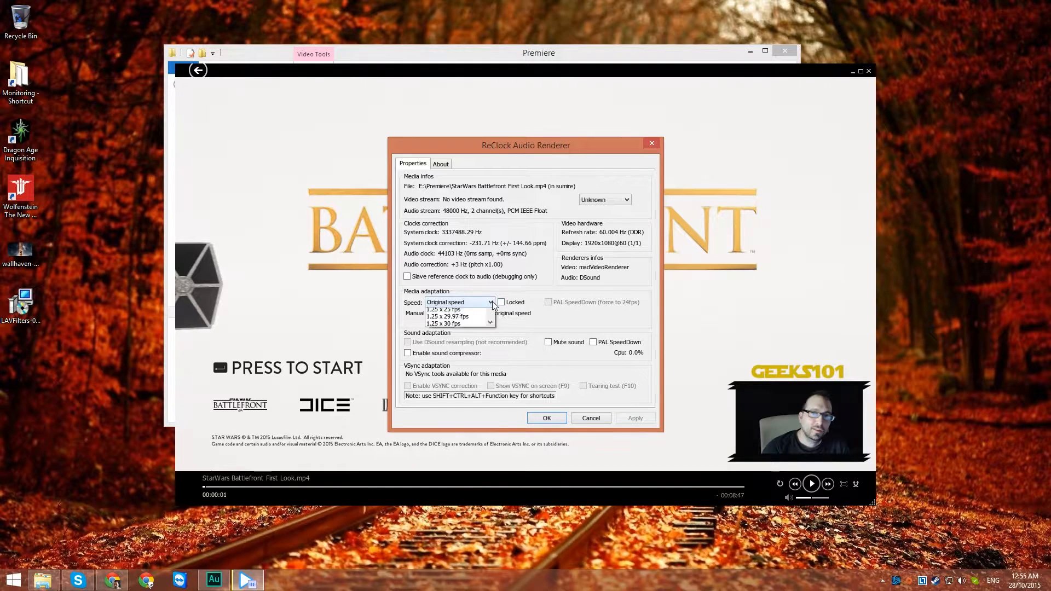
click(489, 302)
scroll(488, 333, up, 1)
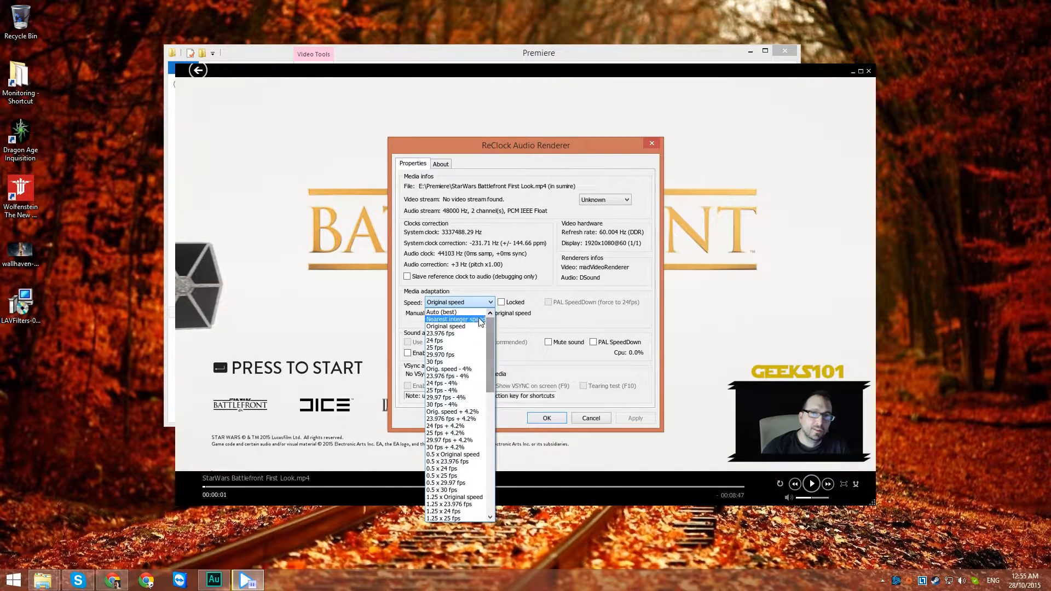
click(437, 312)
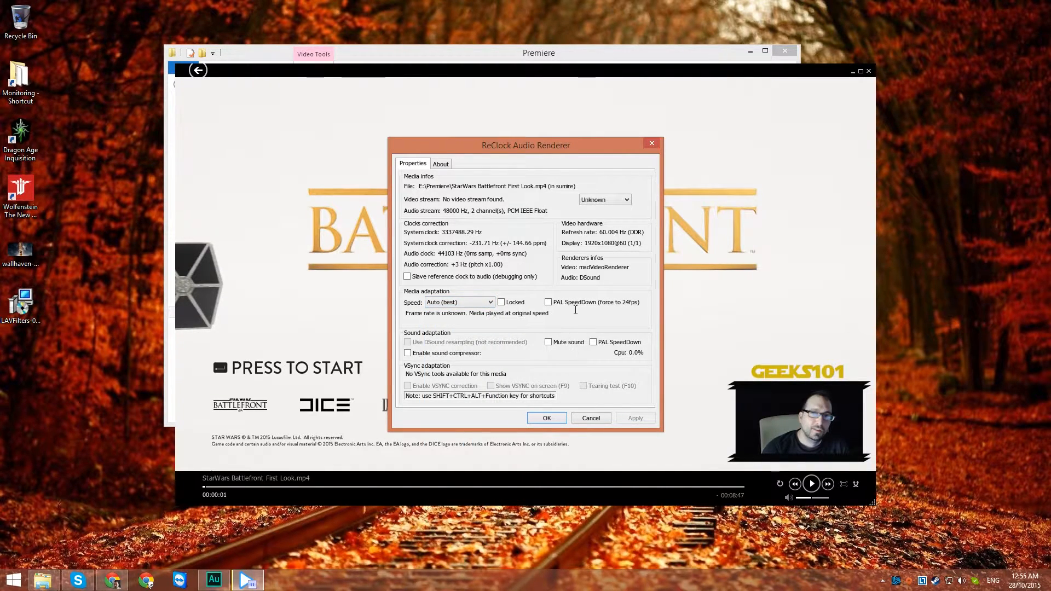
click(547, 417)
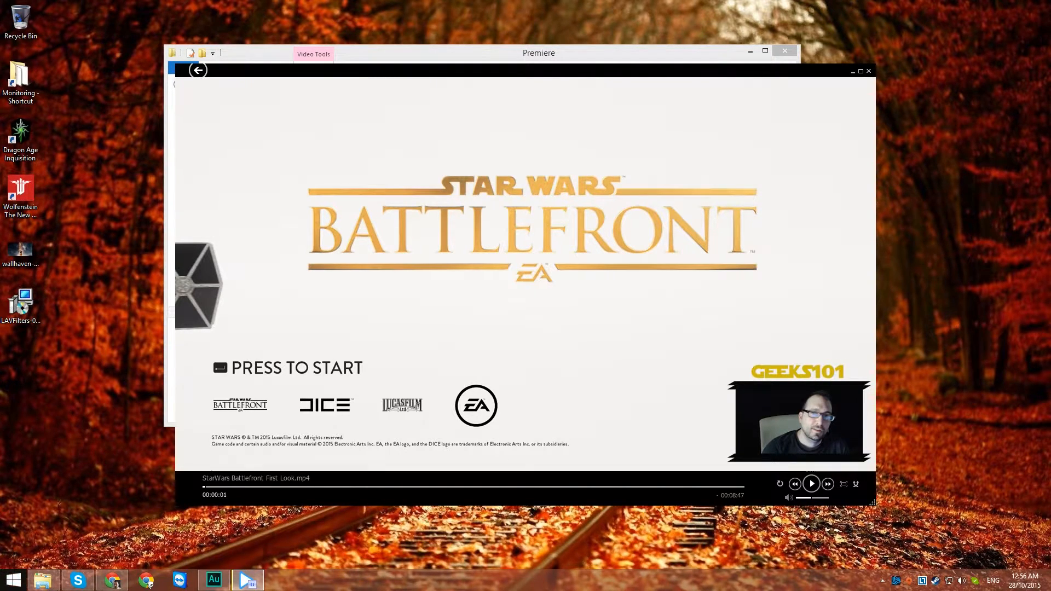
Step: Search the system for reclock, open Configure Reclock and review the PCM audio interface choices, keeping DirectSound (default)
click(7, 587)
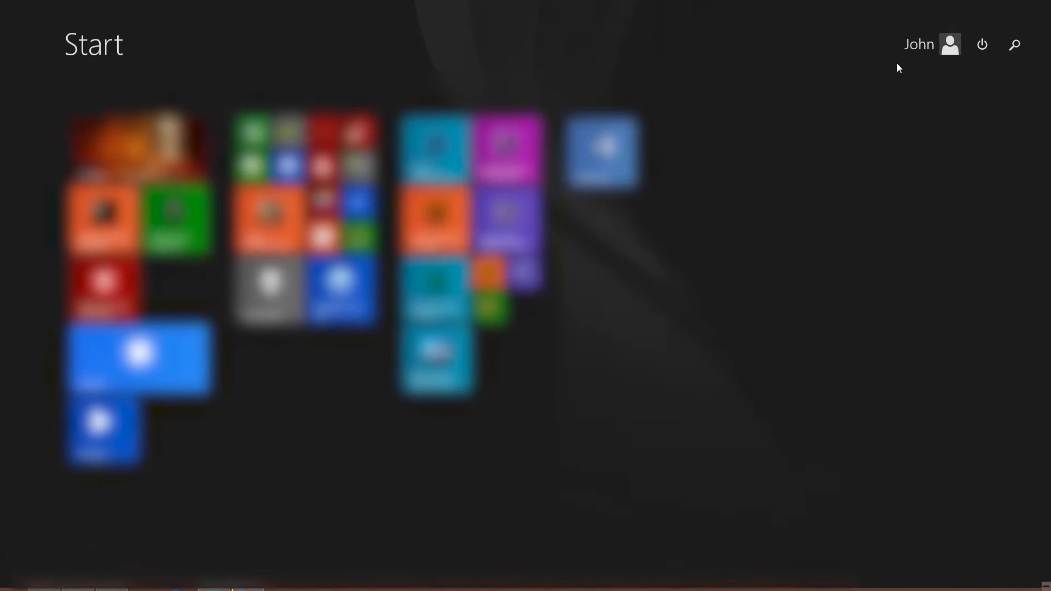
text(reclock)
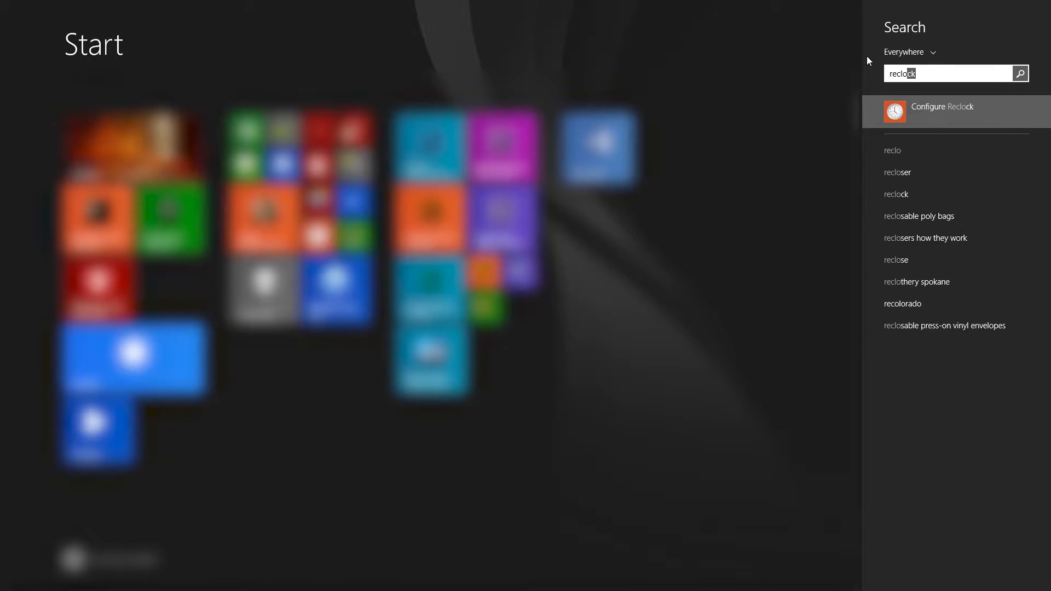
click(923, 108)
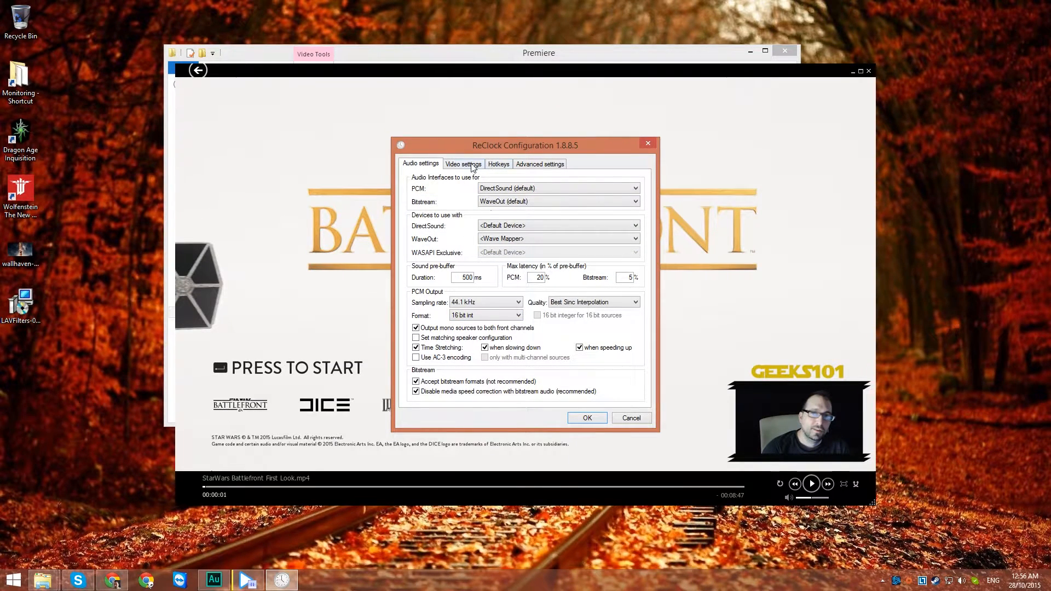
click(526, 188)
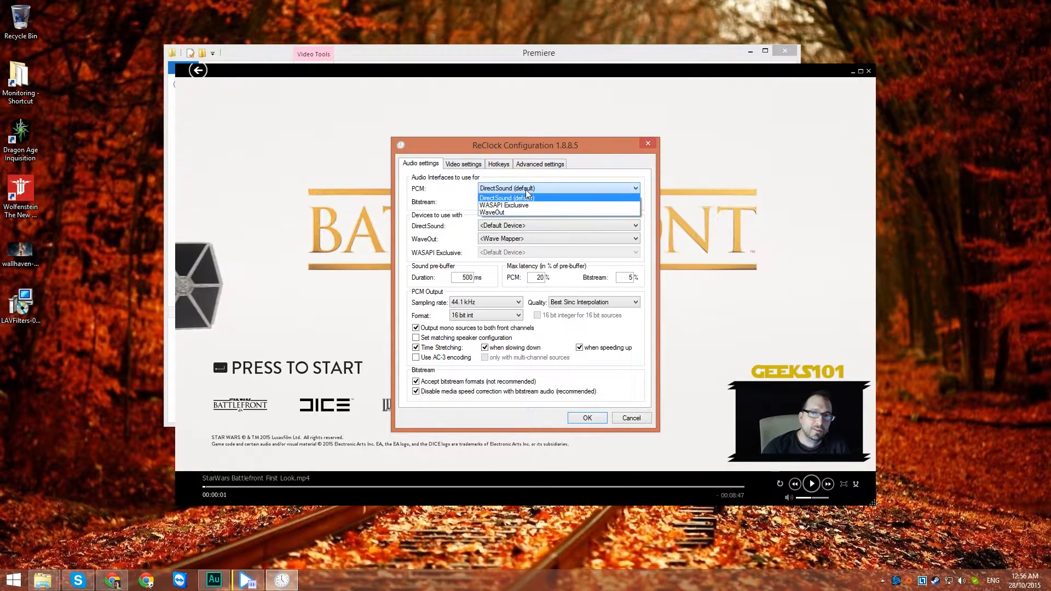
click(526, 189)
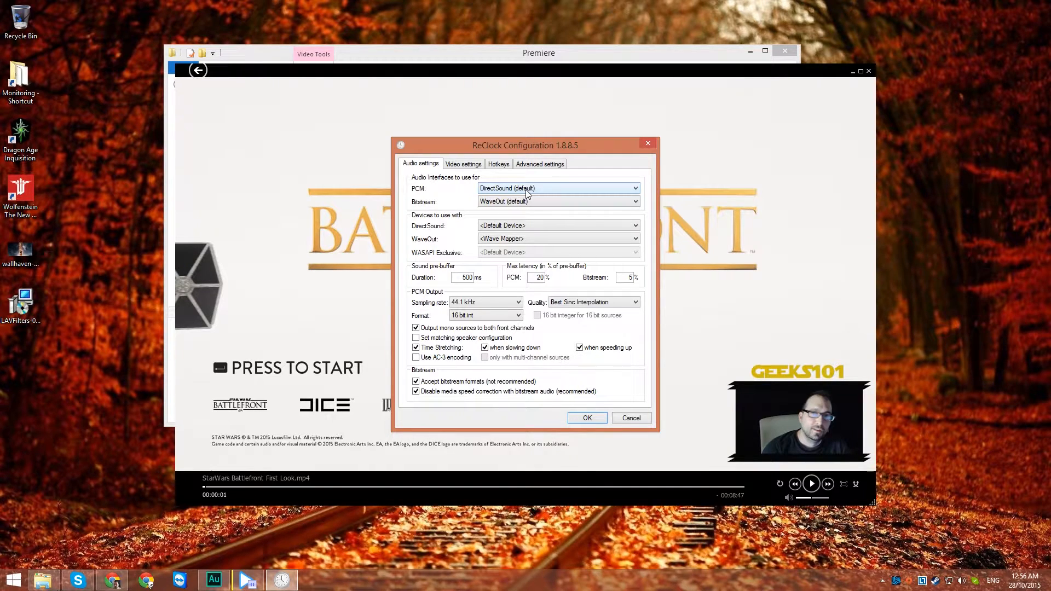
click(526, 190)
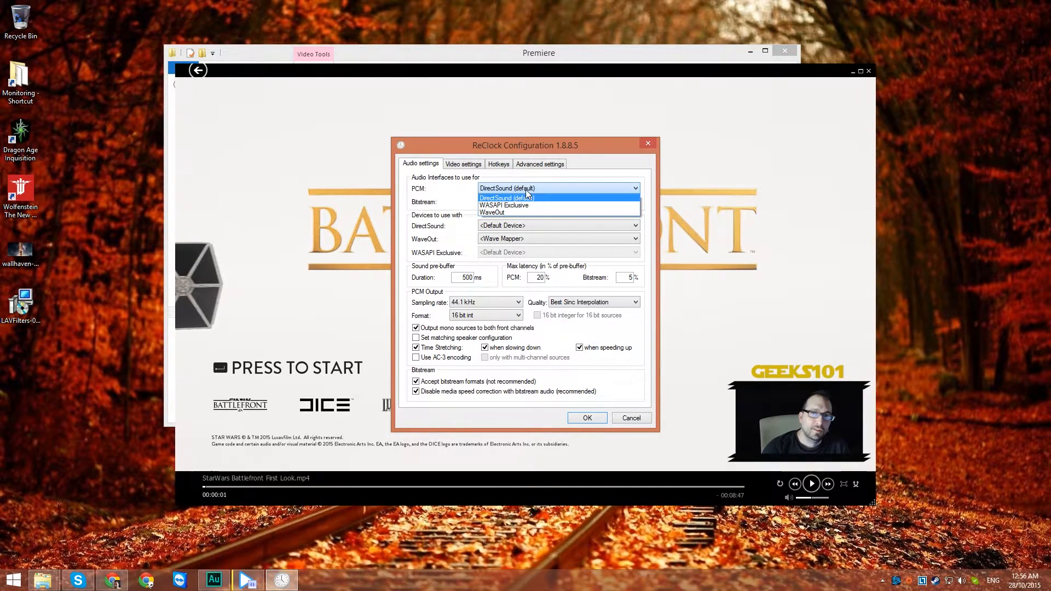
click(526, 189)
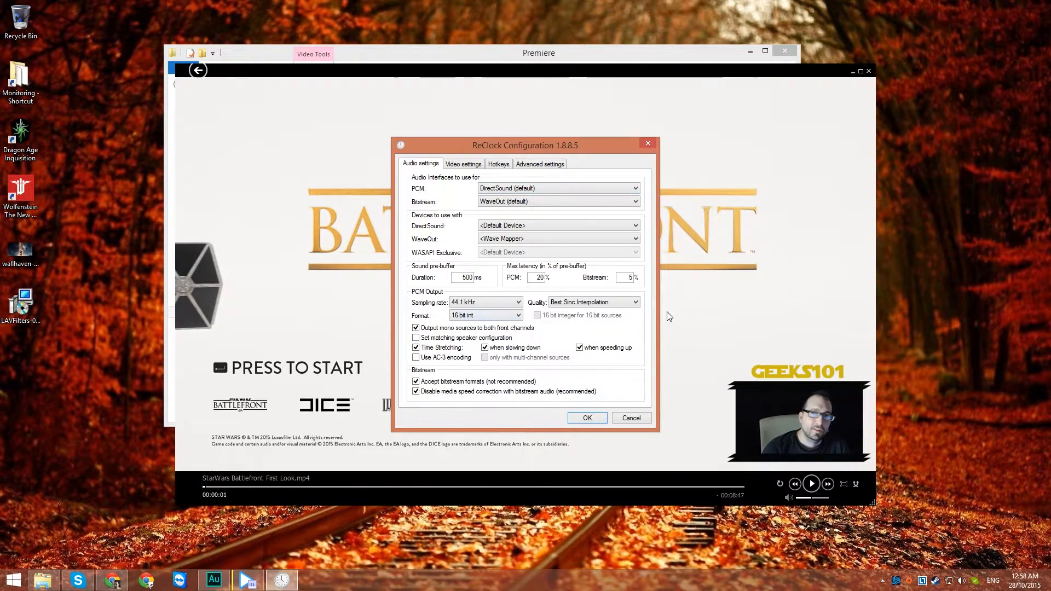
Step: Disable time stretching and both of its options, enable Set matching speaker configuration, and turn off the two bitstream options
click(579, 348)
click(484, 348)
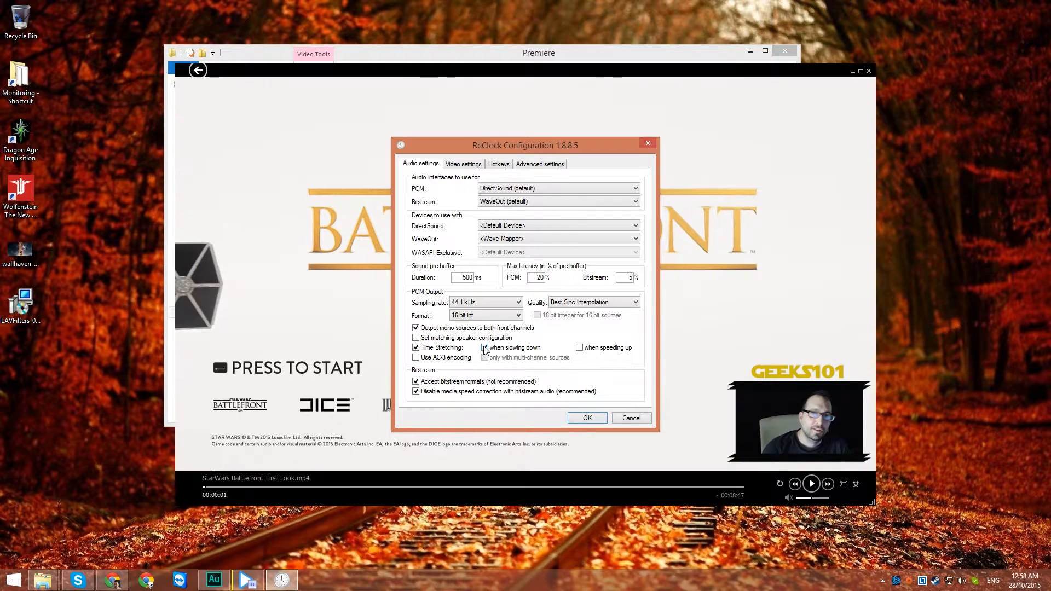
click(415, 347)
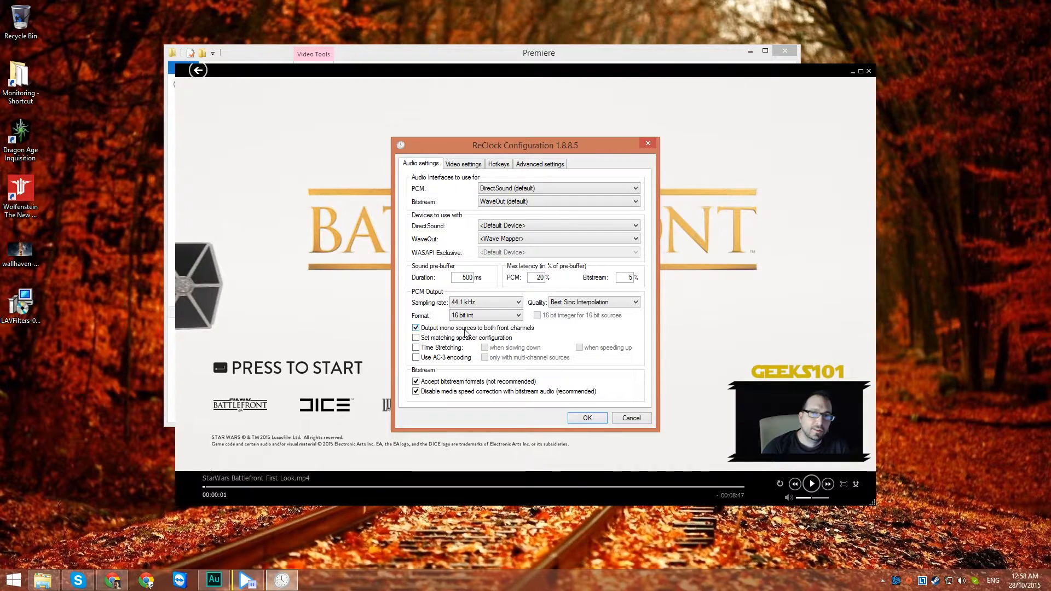
click(416, 339)
click(416, 392)
click(416, 381)
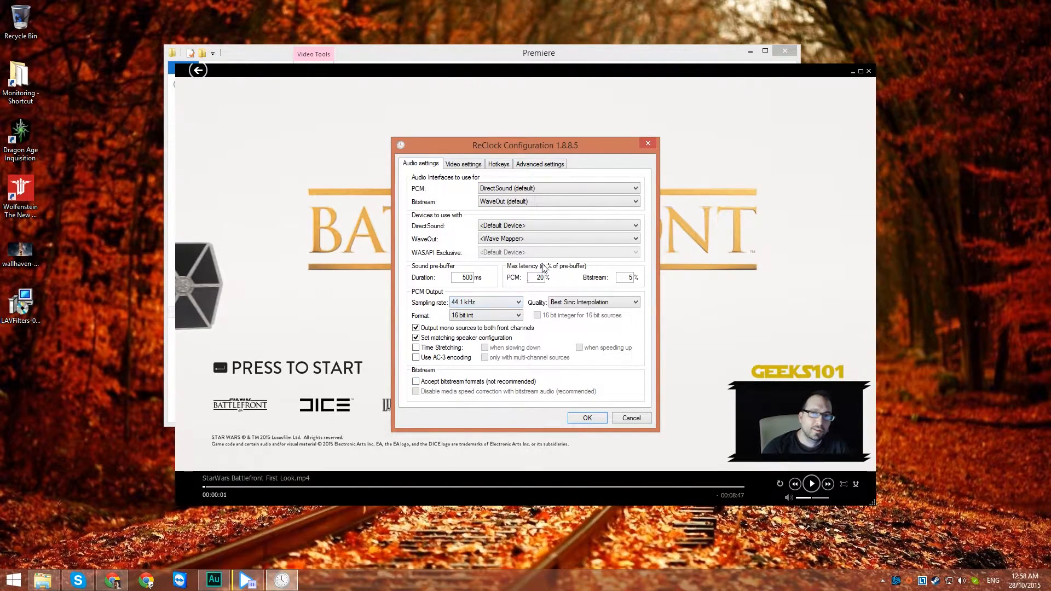
Step: Set the PCM output's sampling rate to Same as input (default) and its format to 24 bit int padded to 32
click(488, 302)
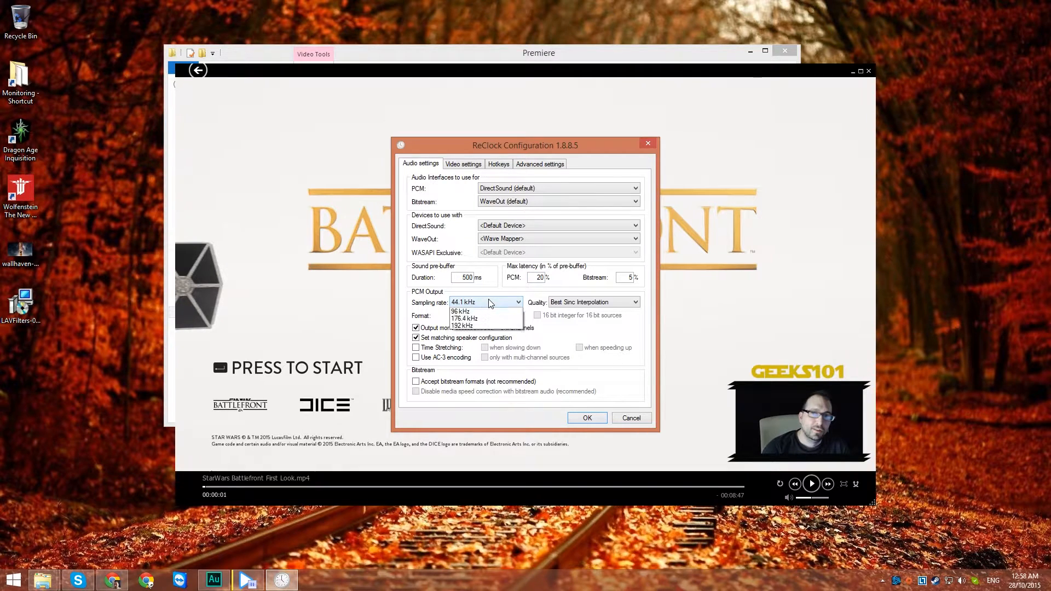
click(474, 312)
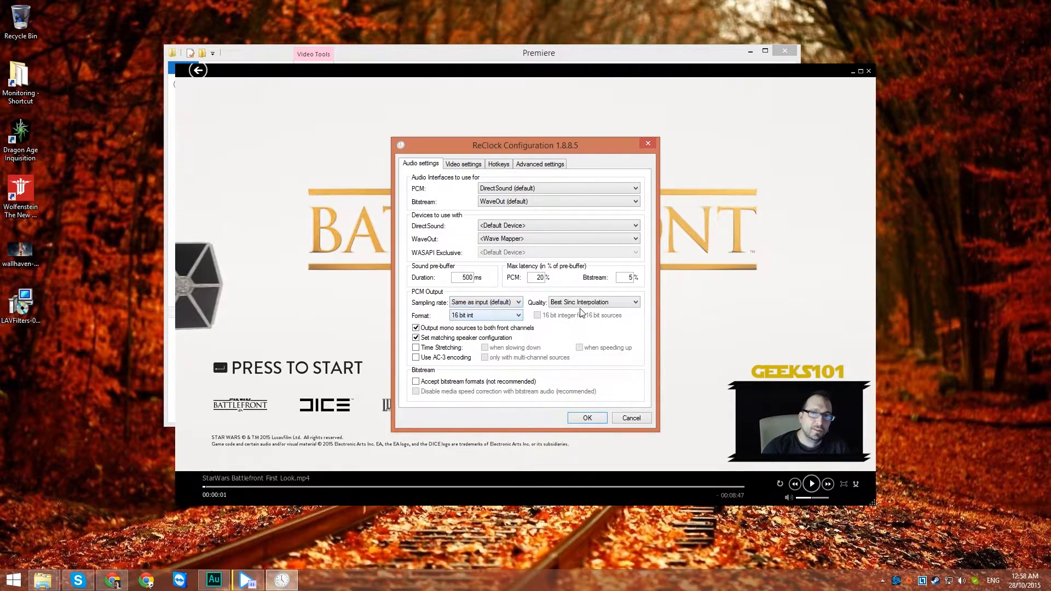
click(486, 315)
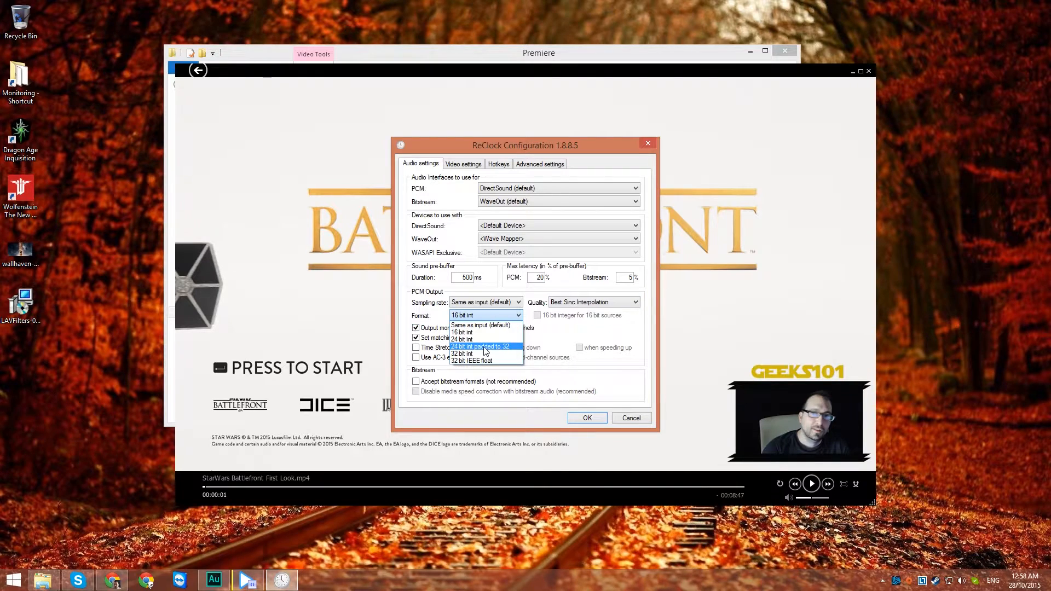
click(485, 348)
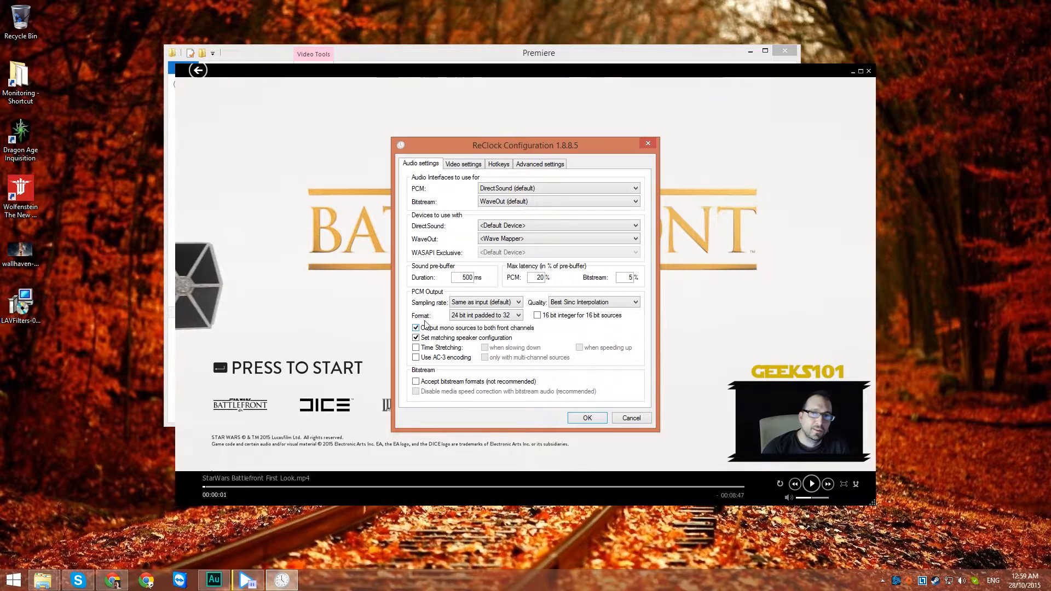
Step: Save the ReClock configuration and open the madVR settings of the Madshi Video Renderer filter for editing
click(590, 419)
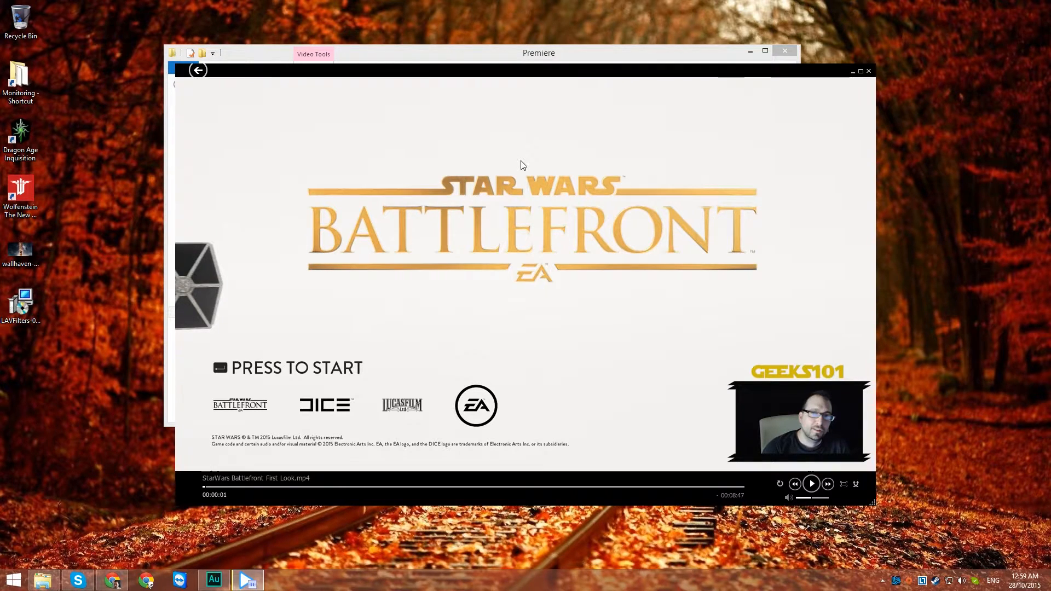
right_click(484, 212)
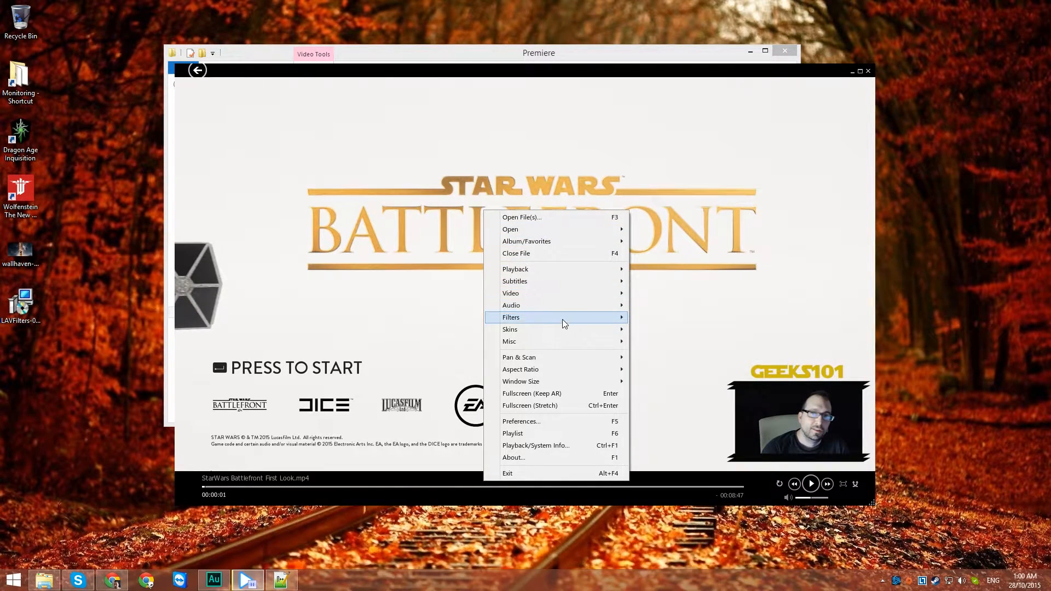
mouse_move(564, 319)
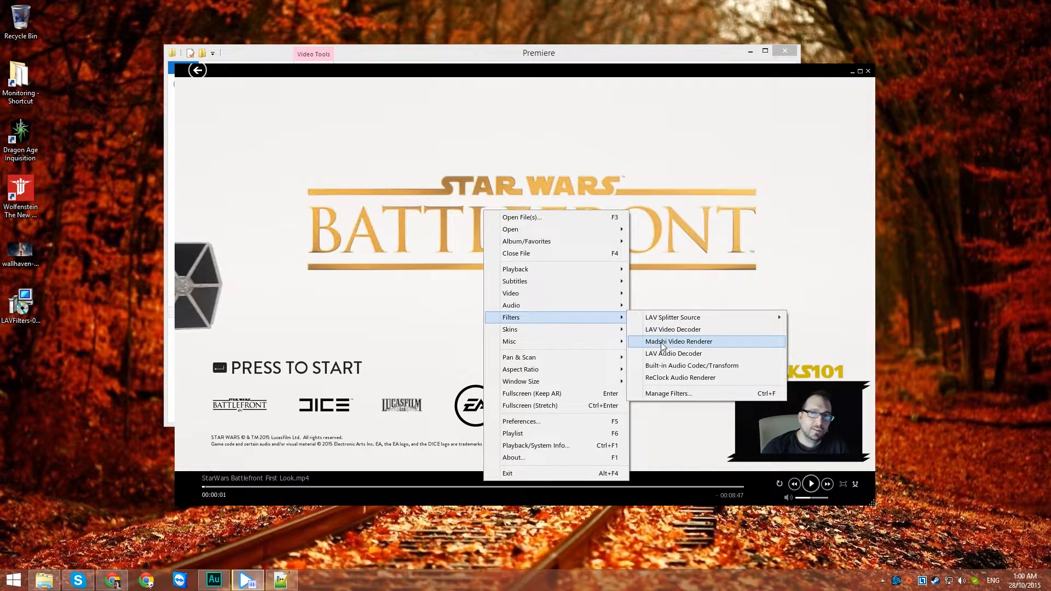
click(687, 343)
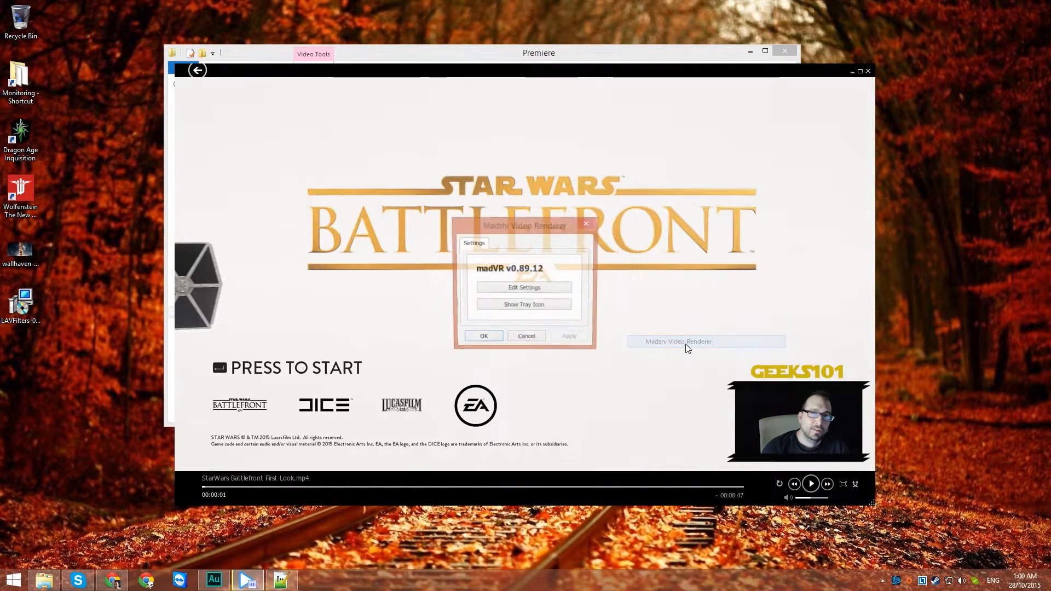
click(505, 289)
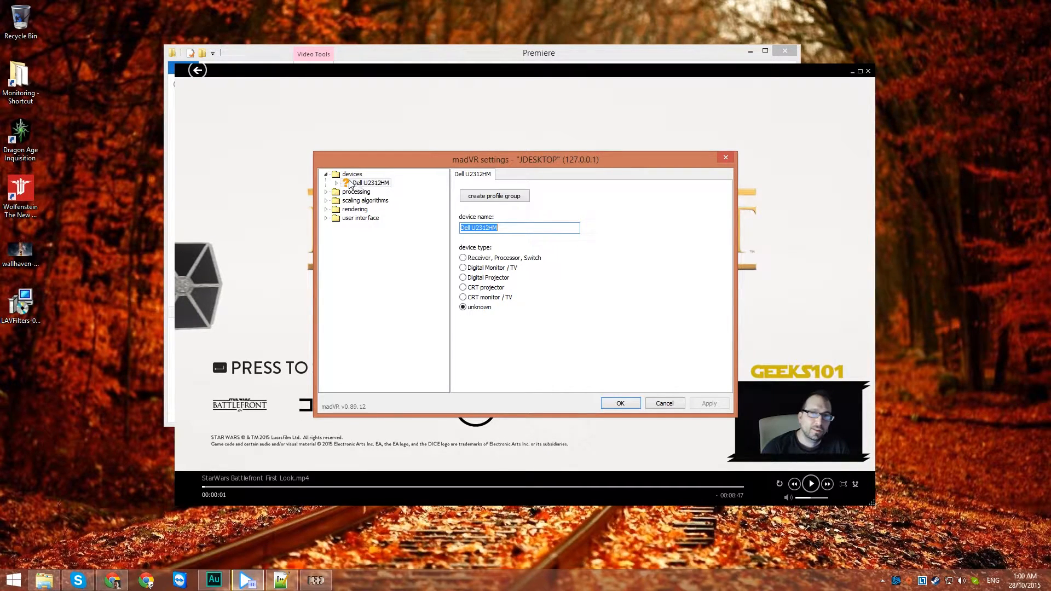
Step: Set the Dell U2312HM's device type to Digital Monitor / TV and review its identification and properties
click(471, 270)
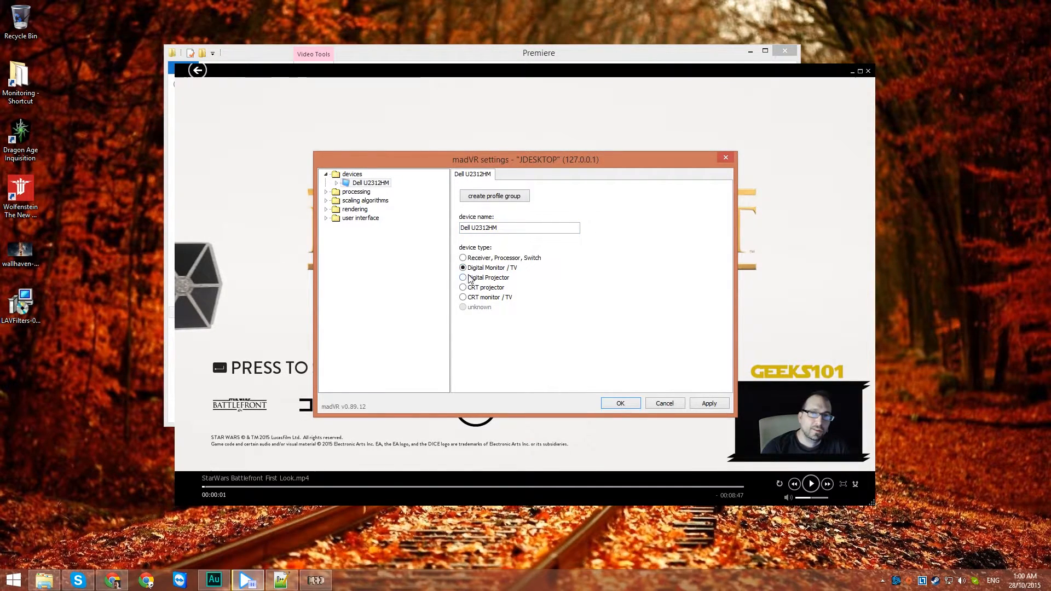
click(337, 185)
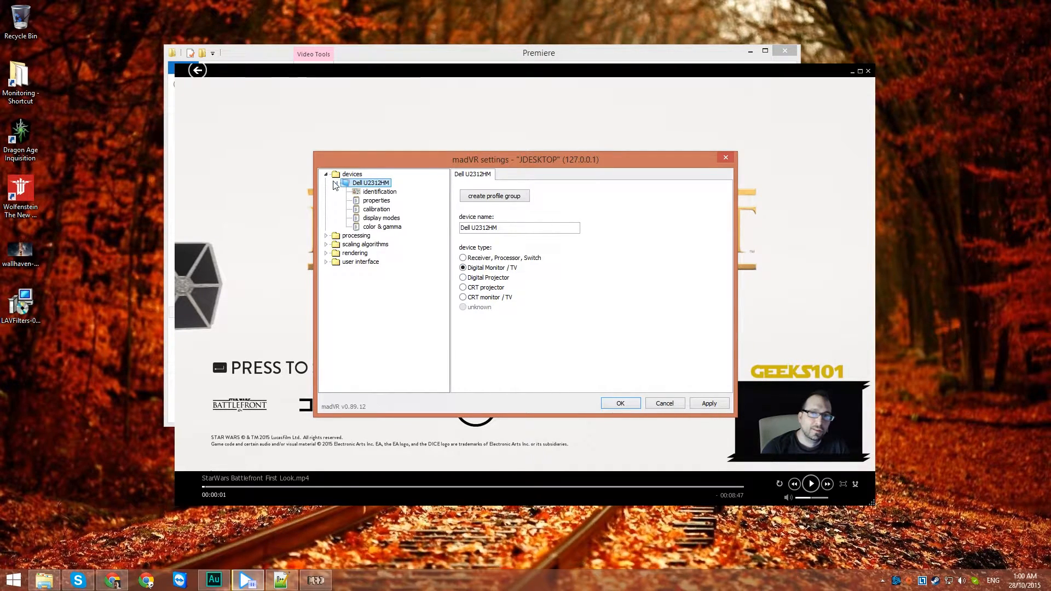
click(385, 193)
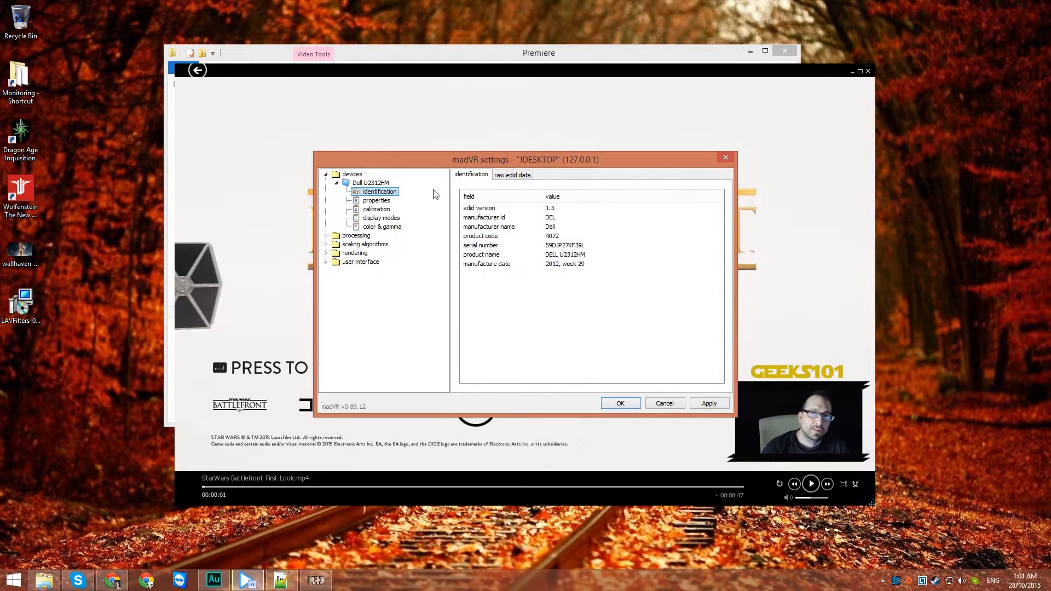
click(375, 202)
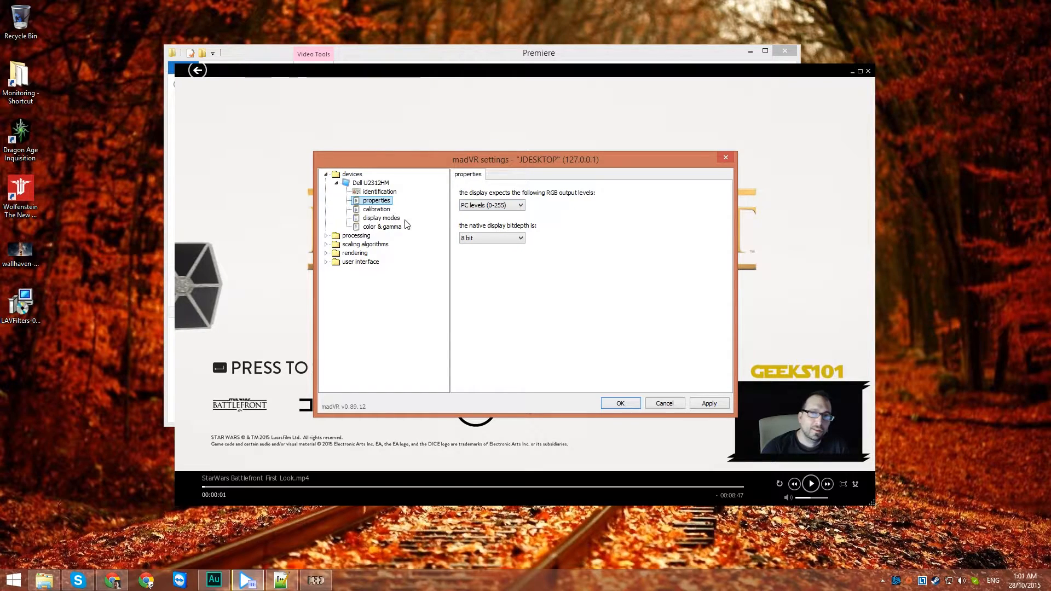
Step: Keep the display marked as already calibrated, disable GPU gamma ramps, and review the display modes and color & gamma settings
click(372, 212)
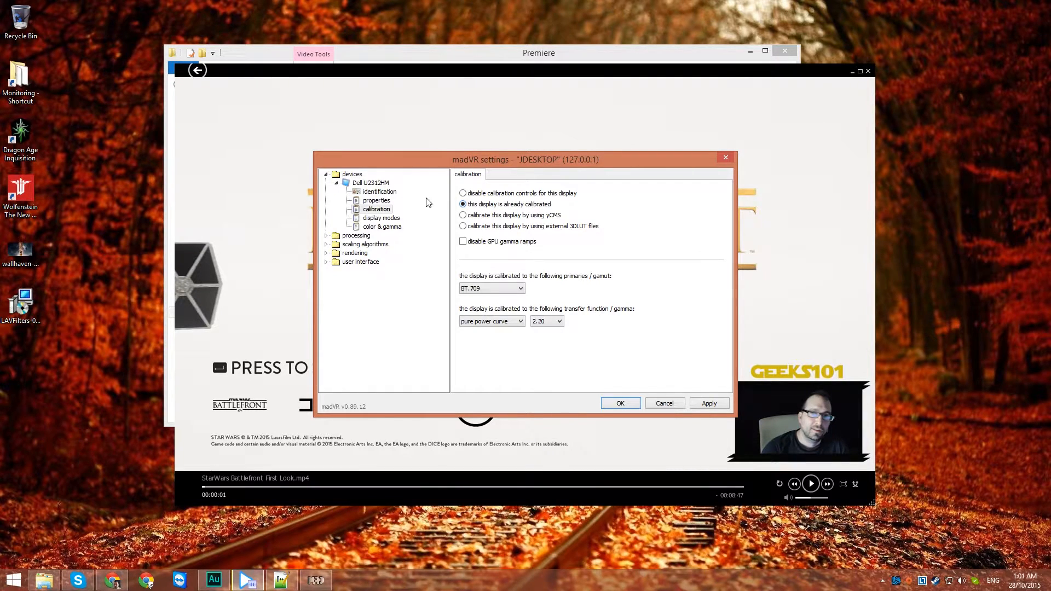
click(463, 193)
click(464, 204)
click(463, 242)
click(377, 218)
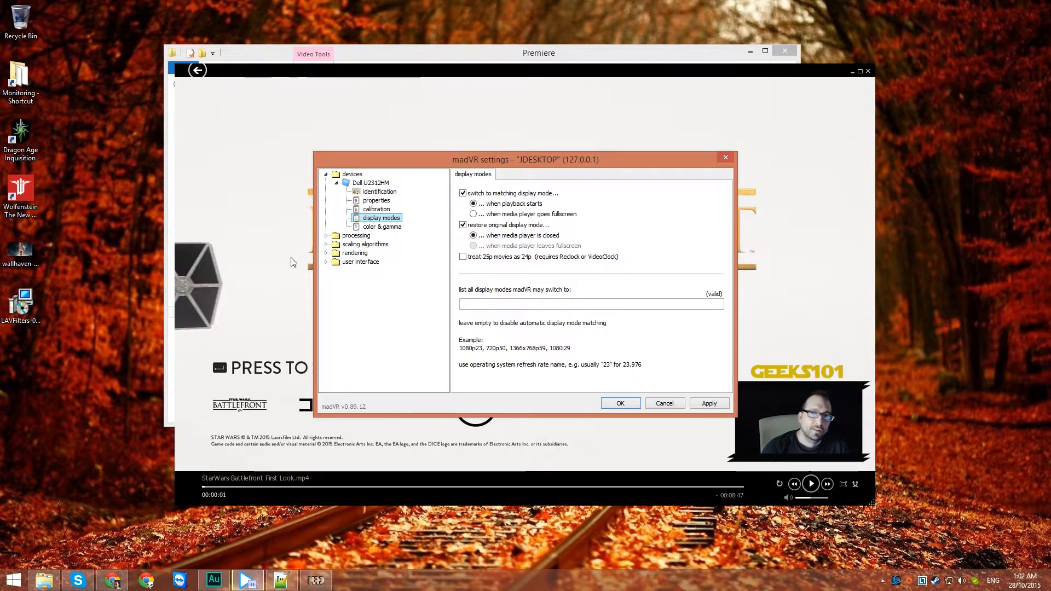
click(371, 227)
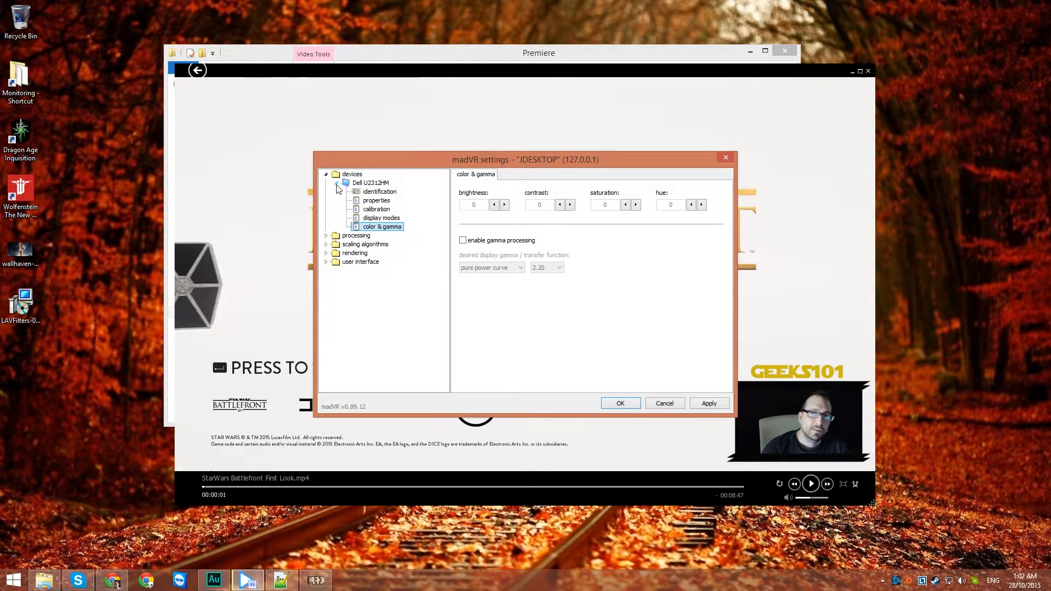
click(378, 209)
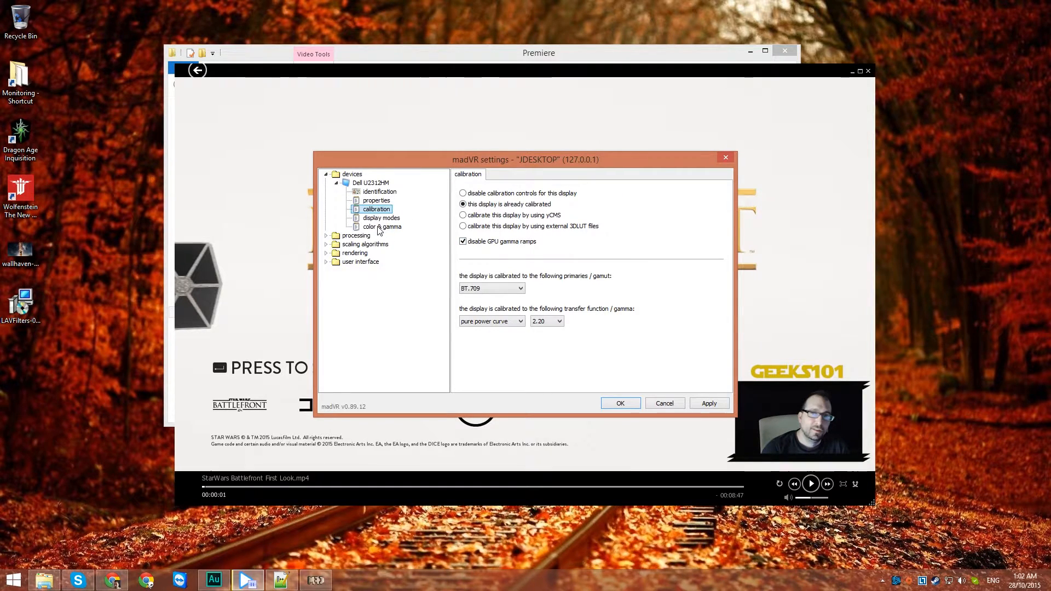
click(336, 183)
Step: Review the deinterlacing settings and enable banding artifact reduction with medium default debanding strength
click(351, 192)
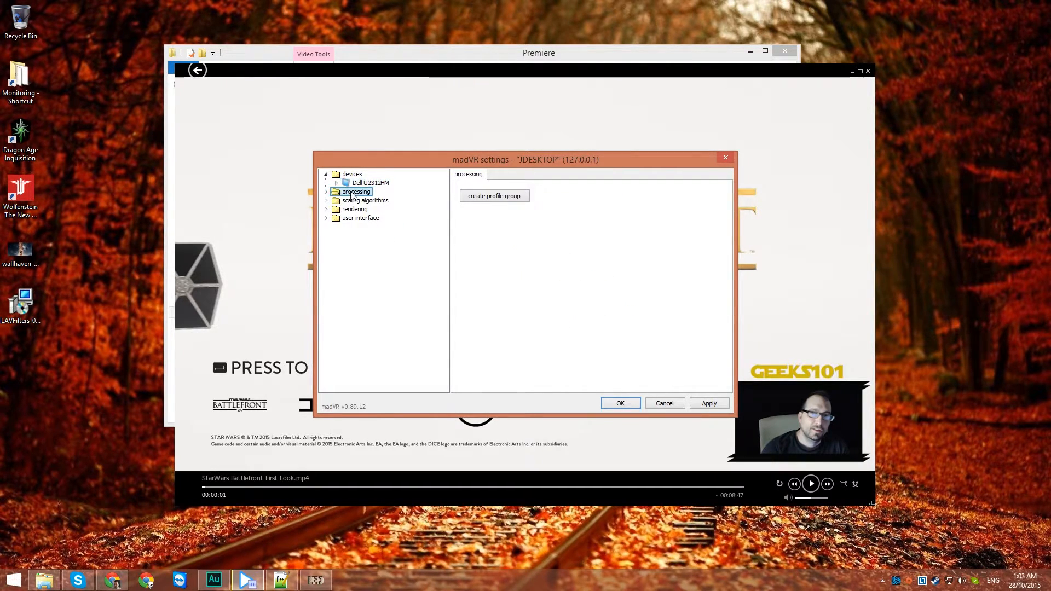
click(326, 191)
click(372, 200)
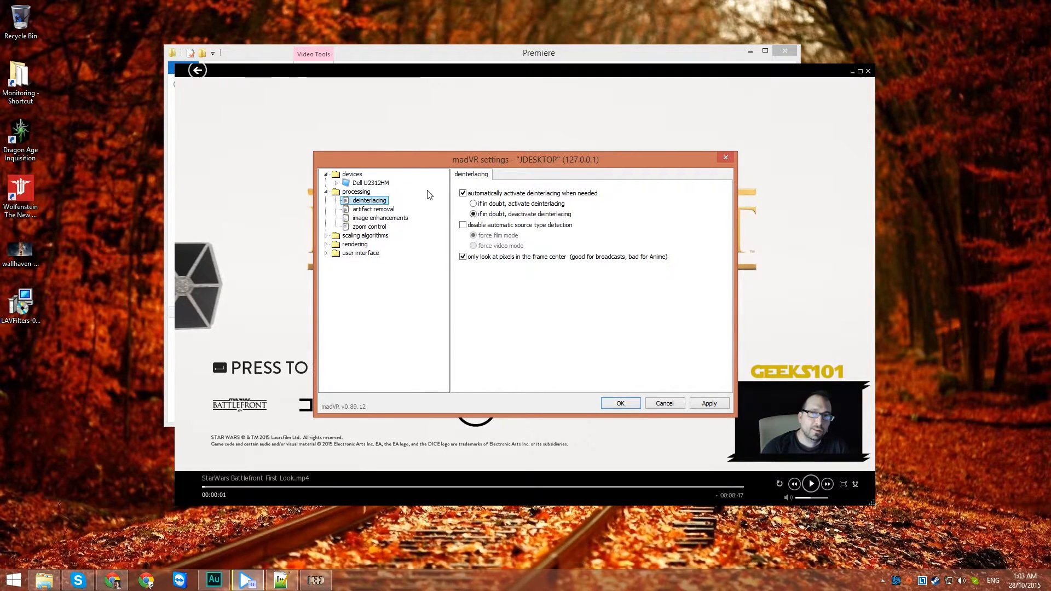
click(366, 210)
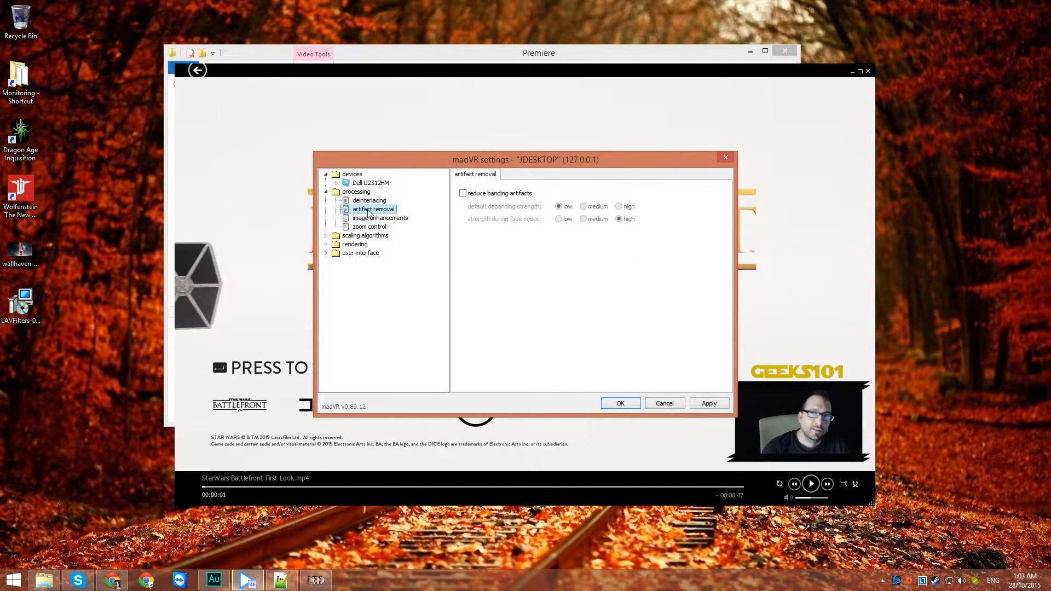
click(463, 194)
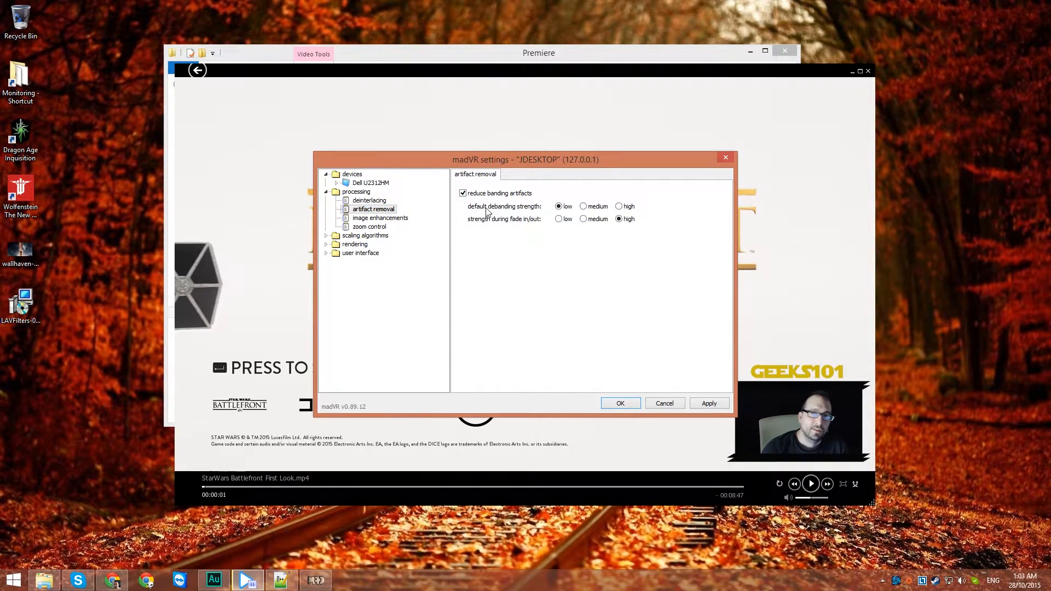
click(584, 207)
Step: Enable LumaSharpen among the image enhancements, lower its clamp to about 0.018, and check the zoom control settings
click(357, 219)
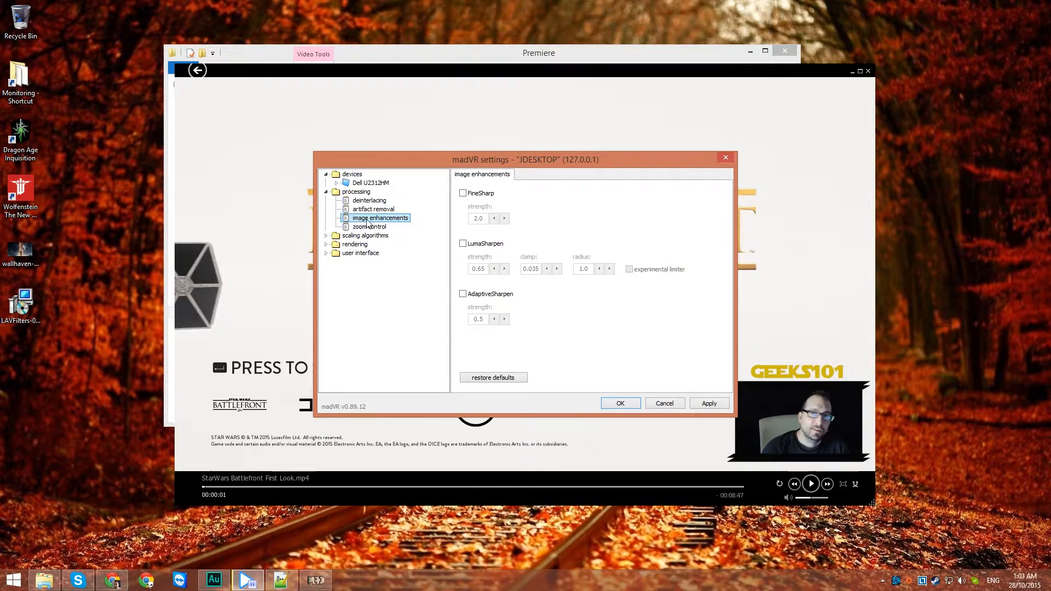
click(463, 244)
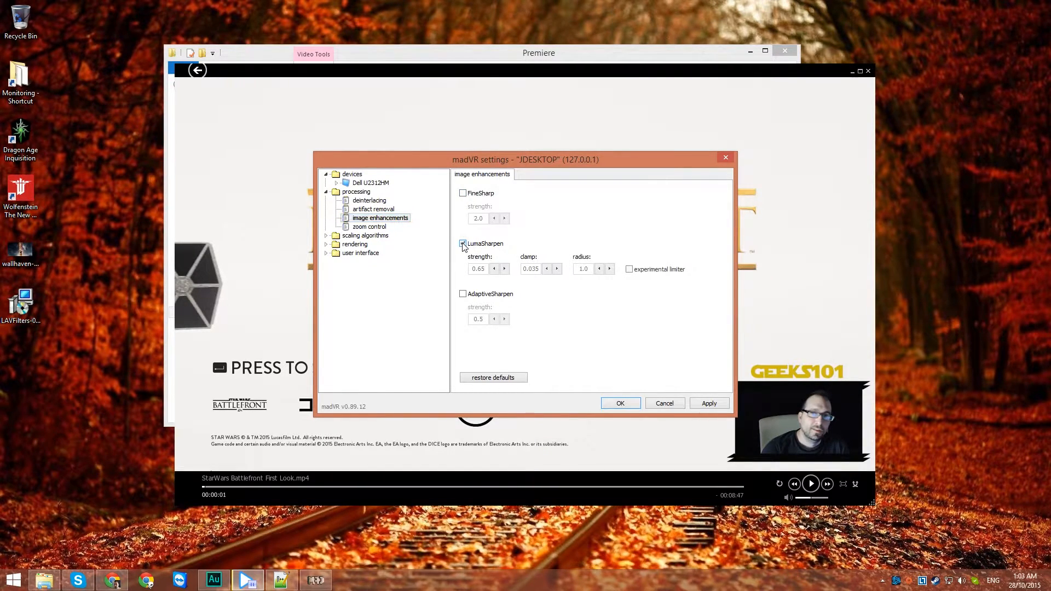
click(547, 268)
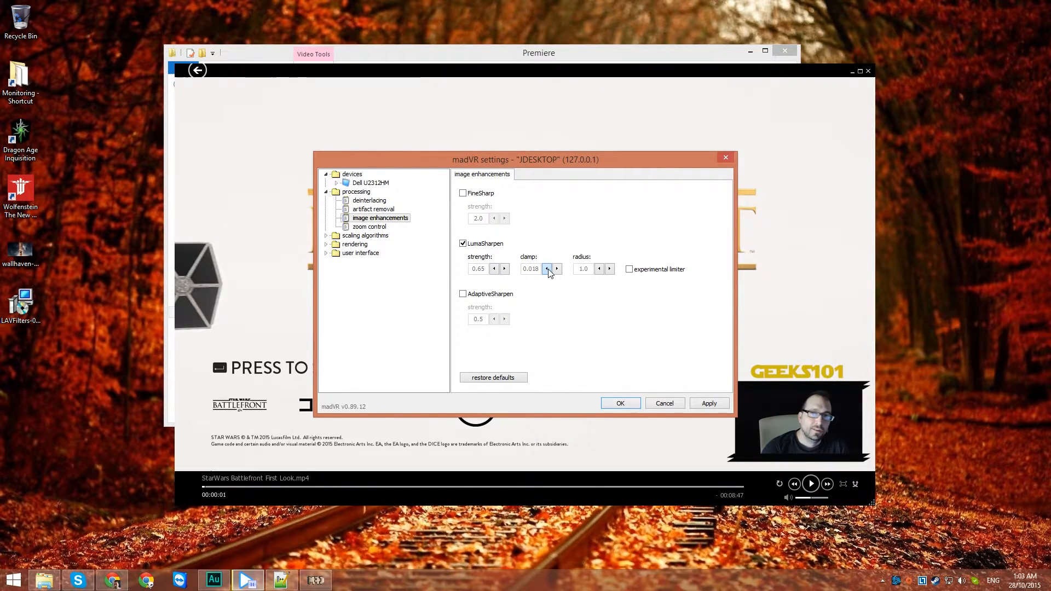
click(548, 270)
click(368, 227)
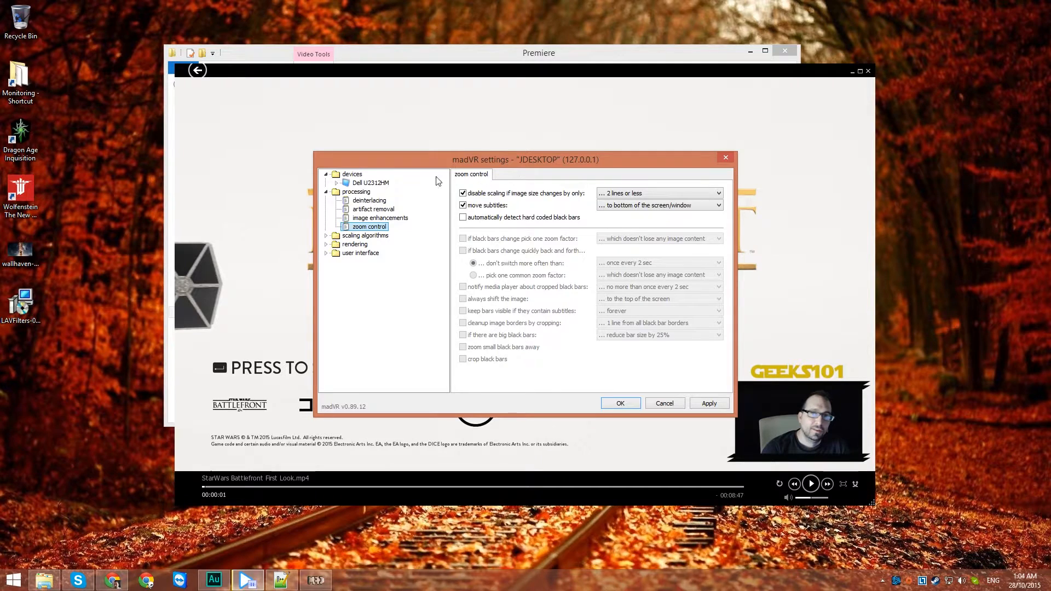
Step: Set the chroma upscaling algorithm to NNEDI3 with 32 neurons
click(326, 191)
click(327, 201)
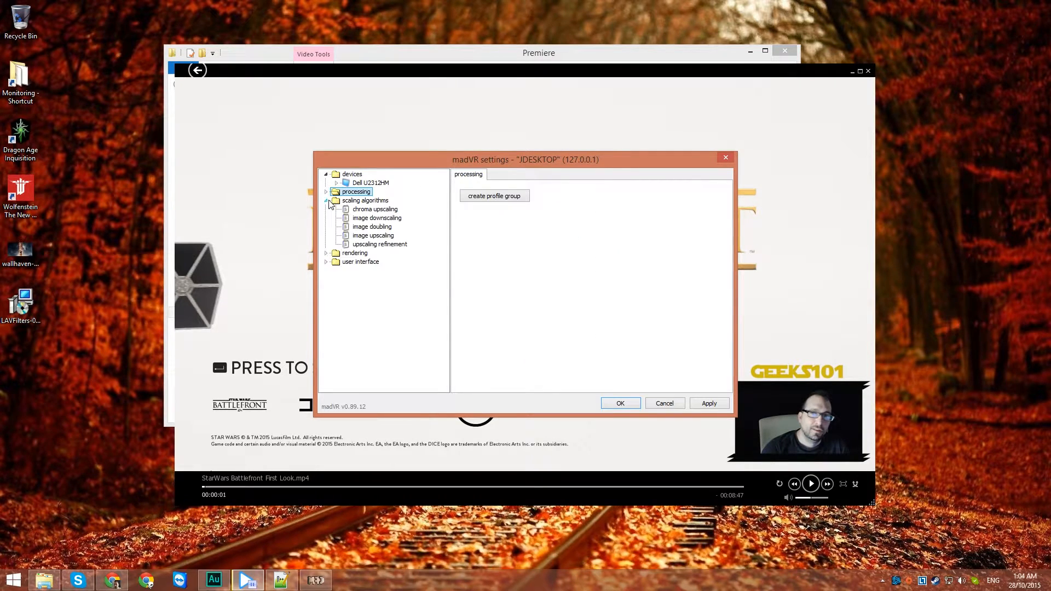
click(375, 201)
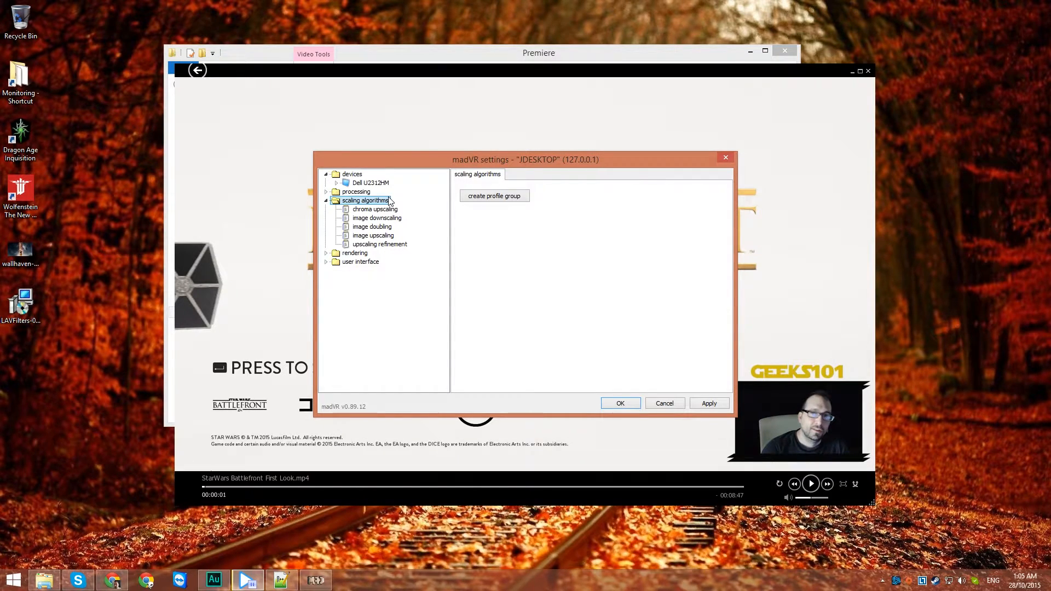
click(355, 210)
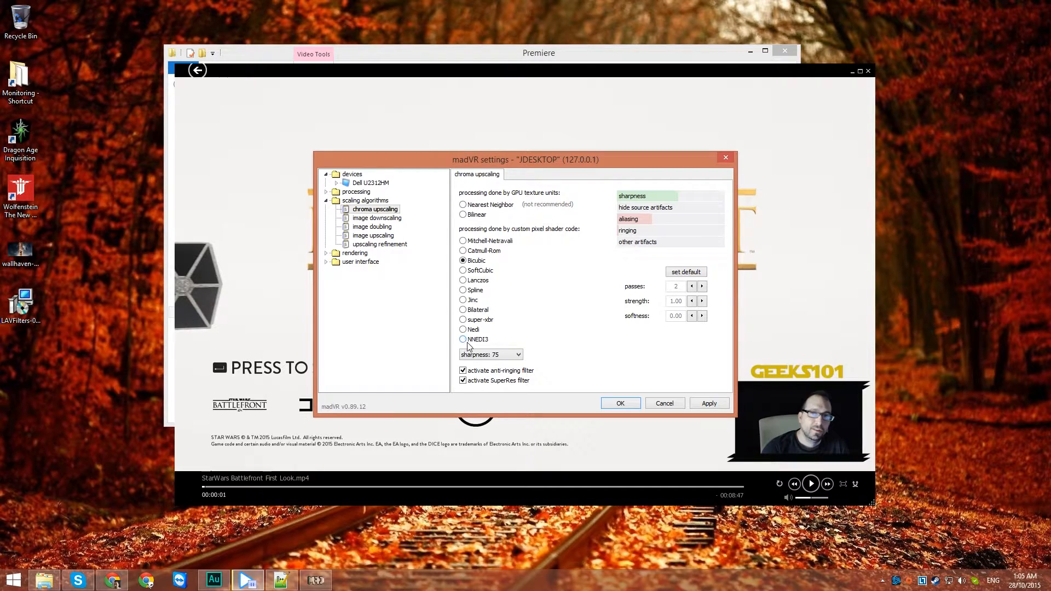
click(463, 339)
click(501, 355)
click(482, 370)
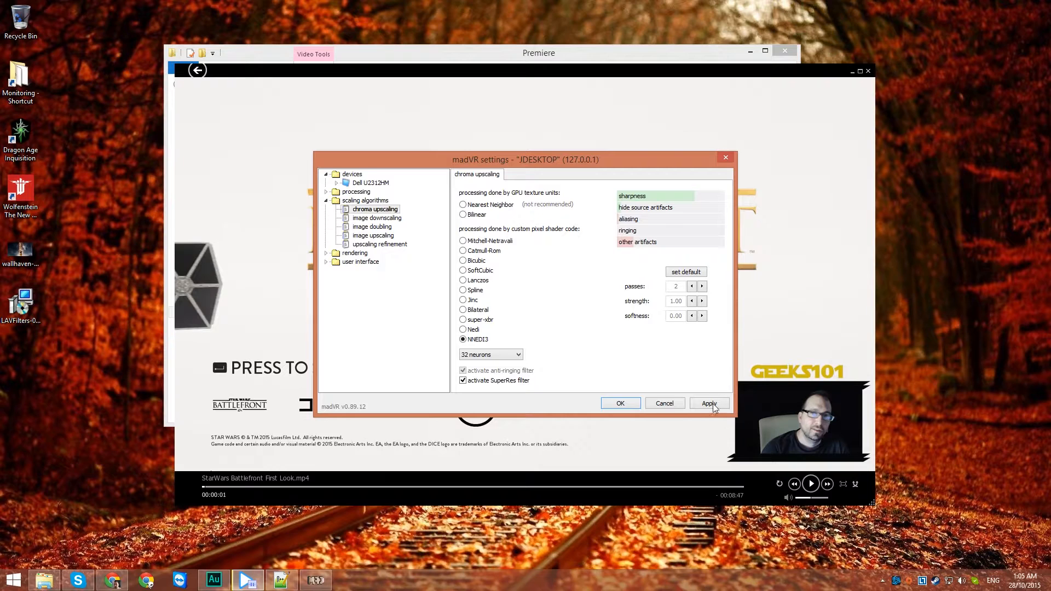
Step: Activate the anti-ringing filter for image downscaling, keeping Catmull-Rom, and check the image doubling settings
click(376, 217)
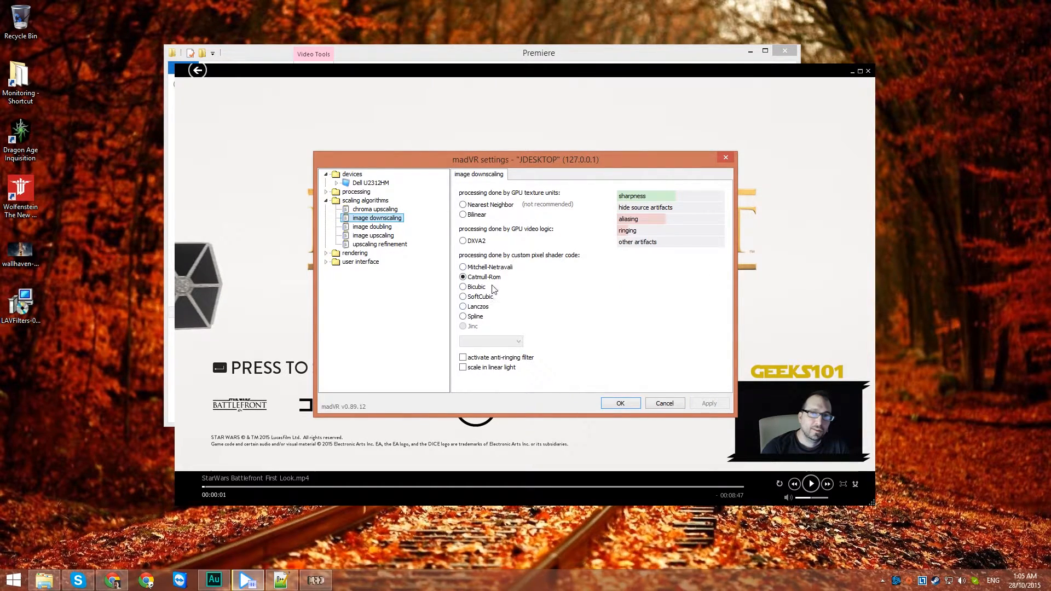
click(472, 360)
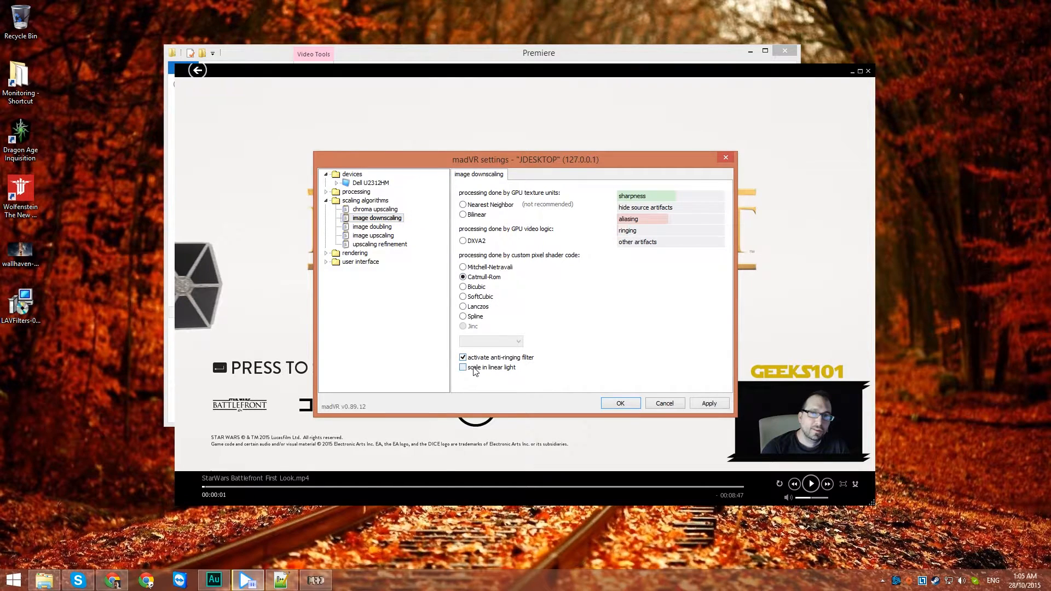
click(372, 226)
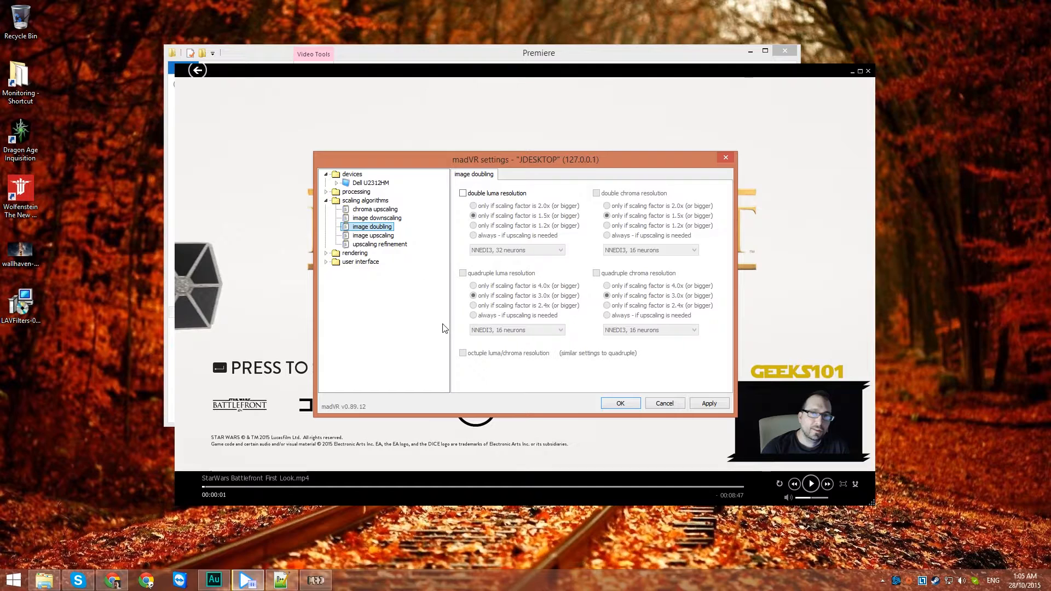
Step: Activate the anti-ringing filter and scaling in linear light for Lanczos 3-tap image upscaling, and apply the settings
click(370, 237)
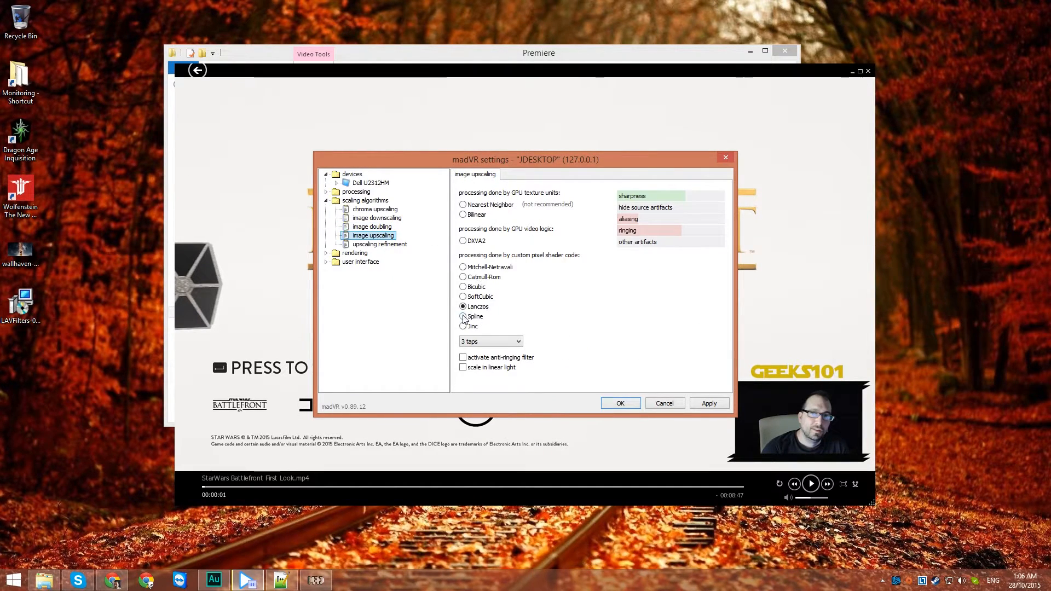
click(478, 359)
click(480, 368)
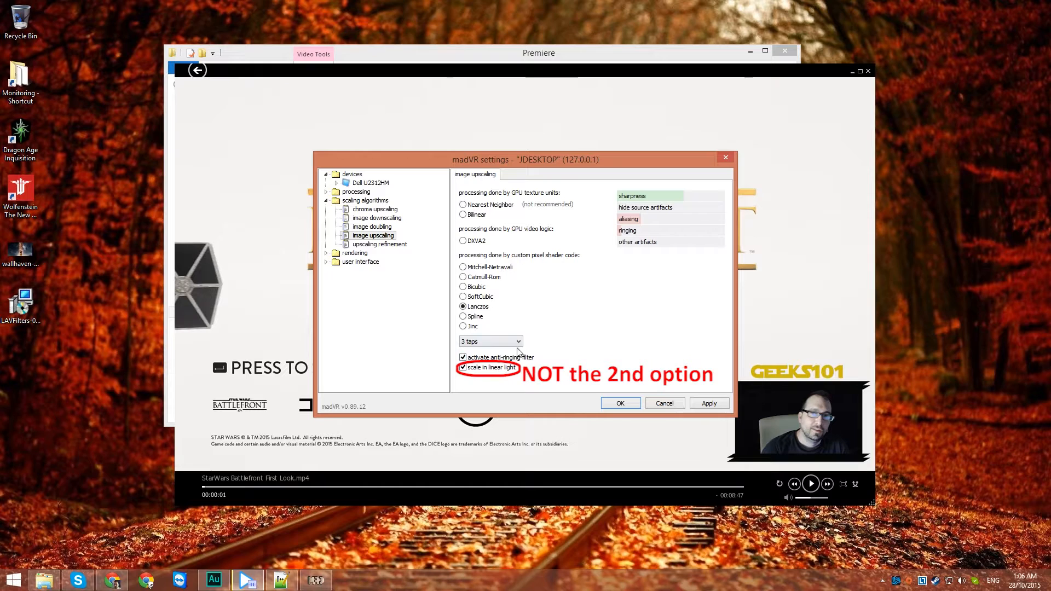
click(709, 403)
Step: Create a scaling algorithms profile group covering chroma upscaling, image downscaling, image doubling, image upscaling and upscaling refinement
click(389, 245)
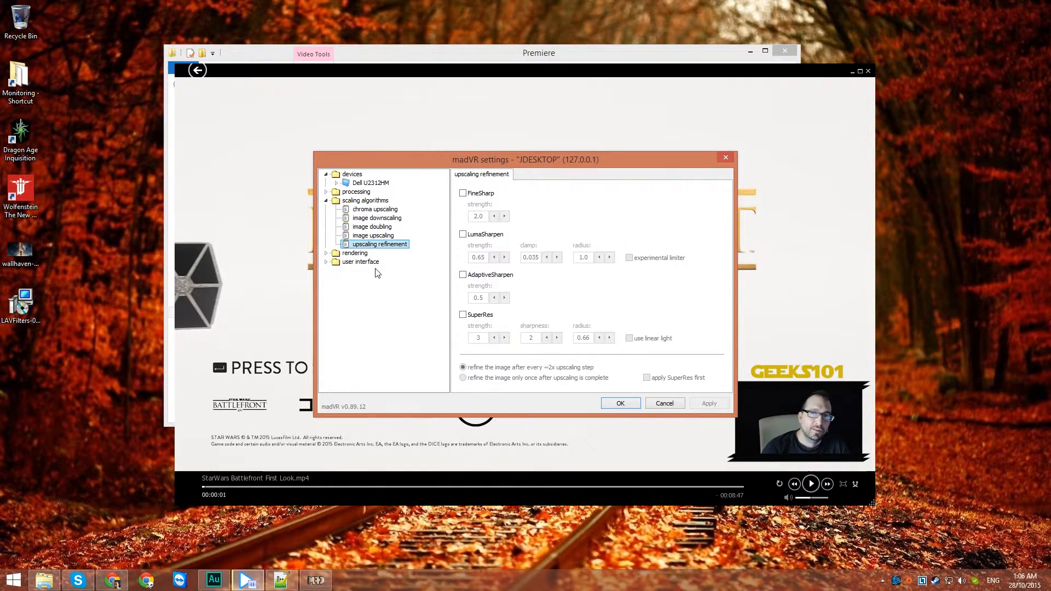
click(375, 201)
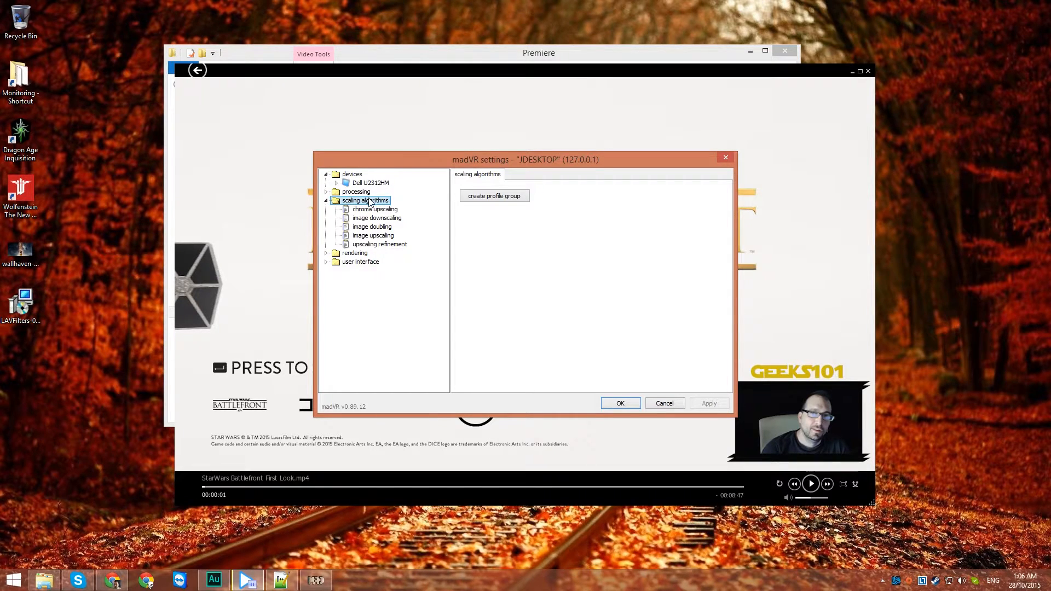
click(496, 198)
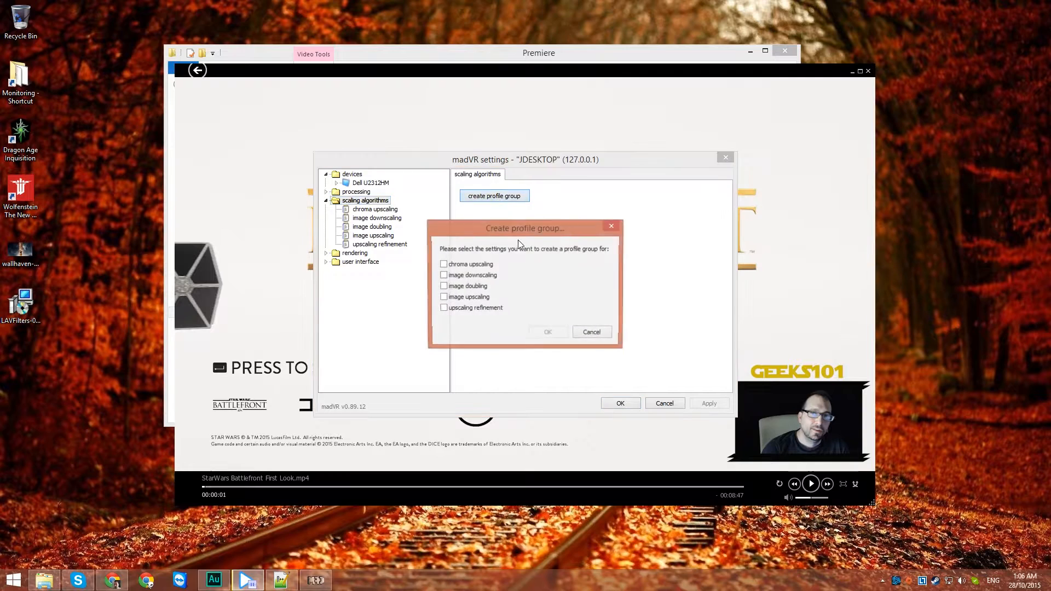
click(468, 265)
click(468, 276)
click(468, 286)
click(468, 297)
click(468, 309)
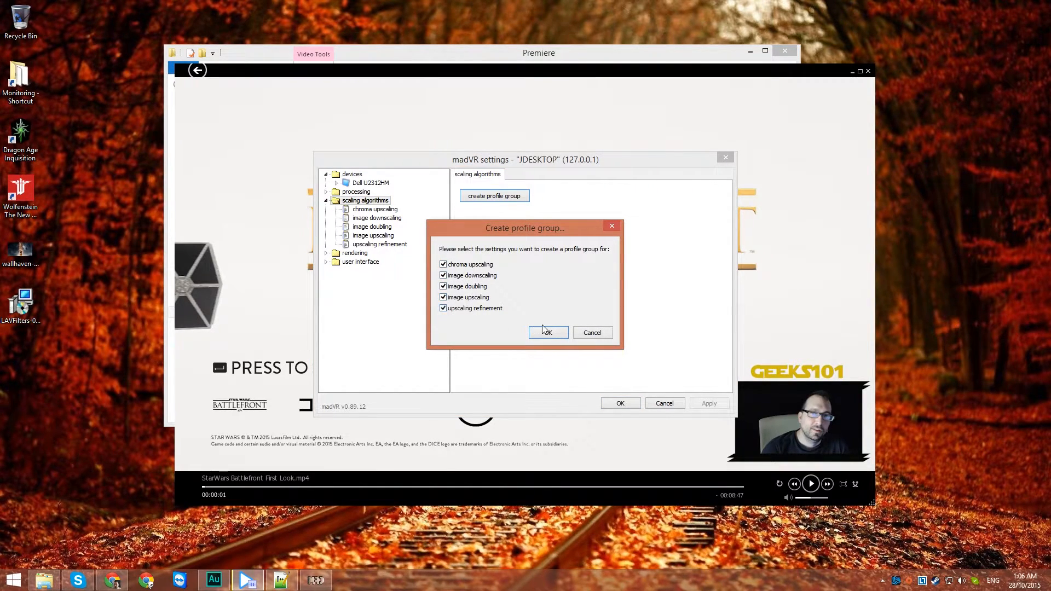
click(548, 334)
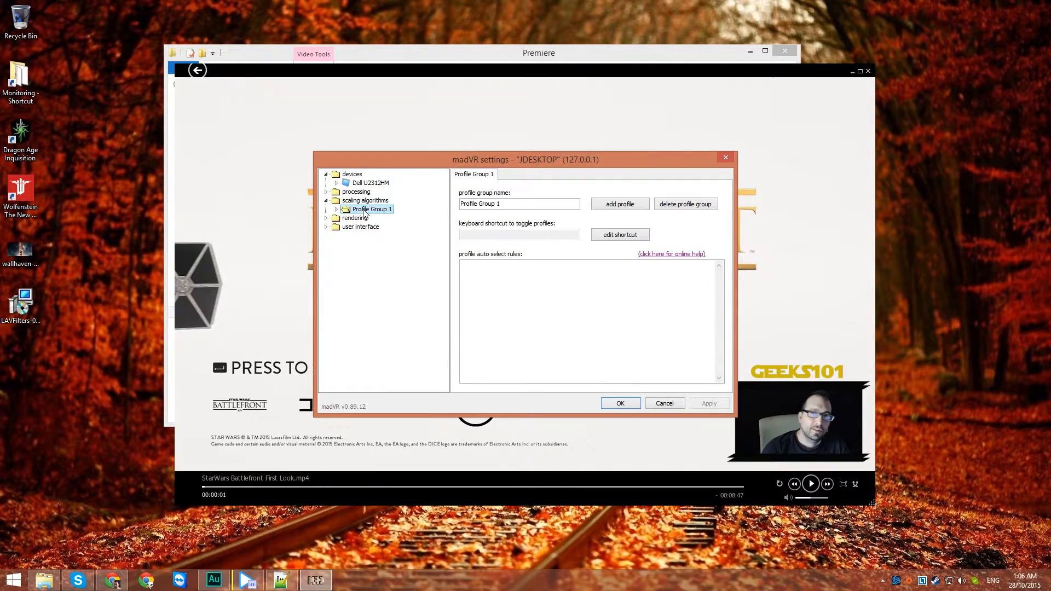
Step: Duplicate Profile 1 in the scaling algorithms profile group twice, giving three profiles
click(337, 210)
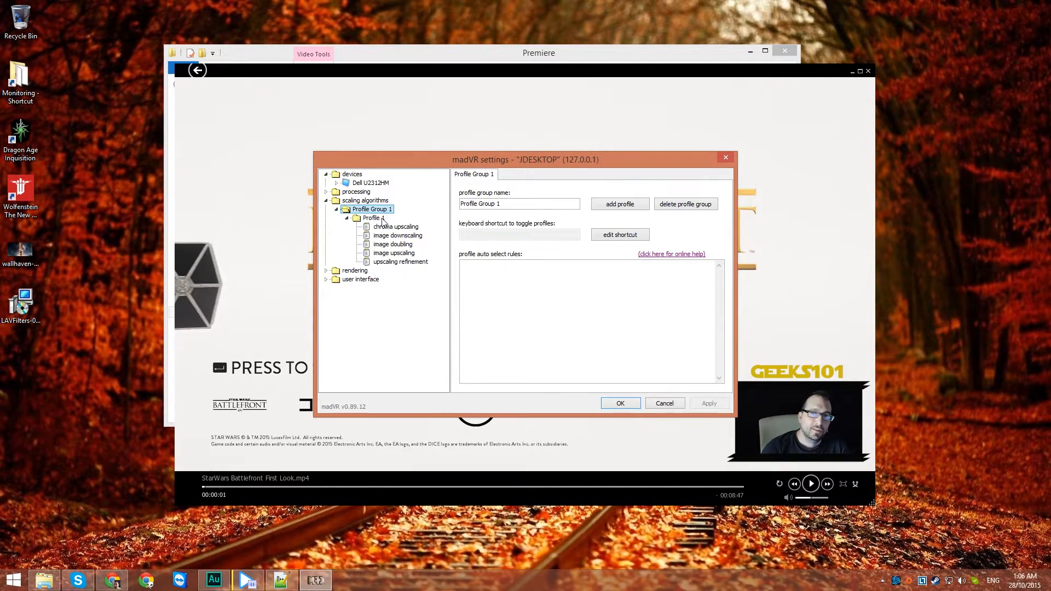
click(372, 219)
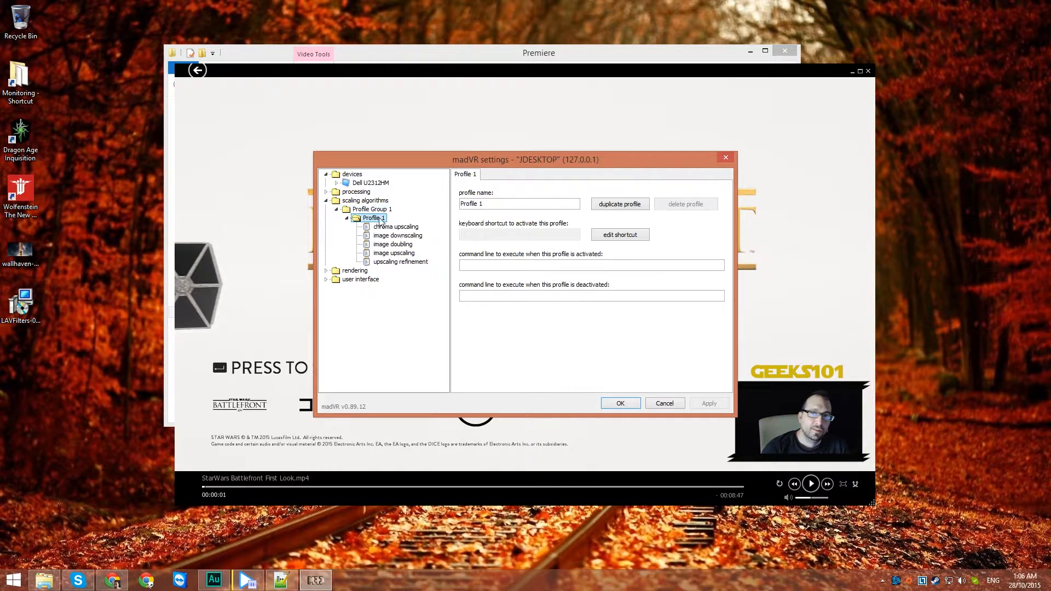
click(621, 205)
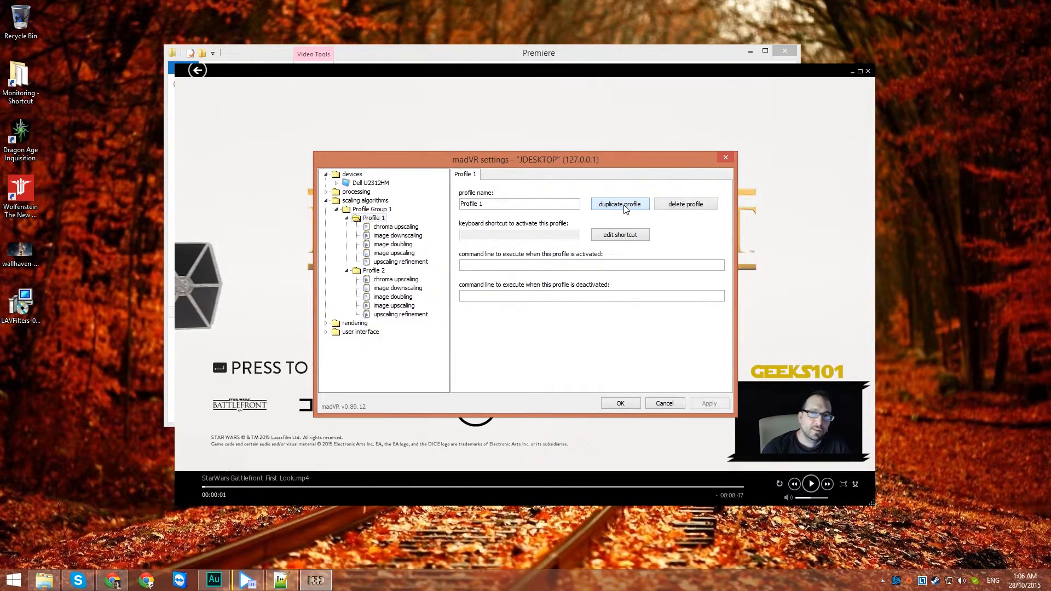
click(621, 205)
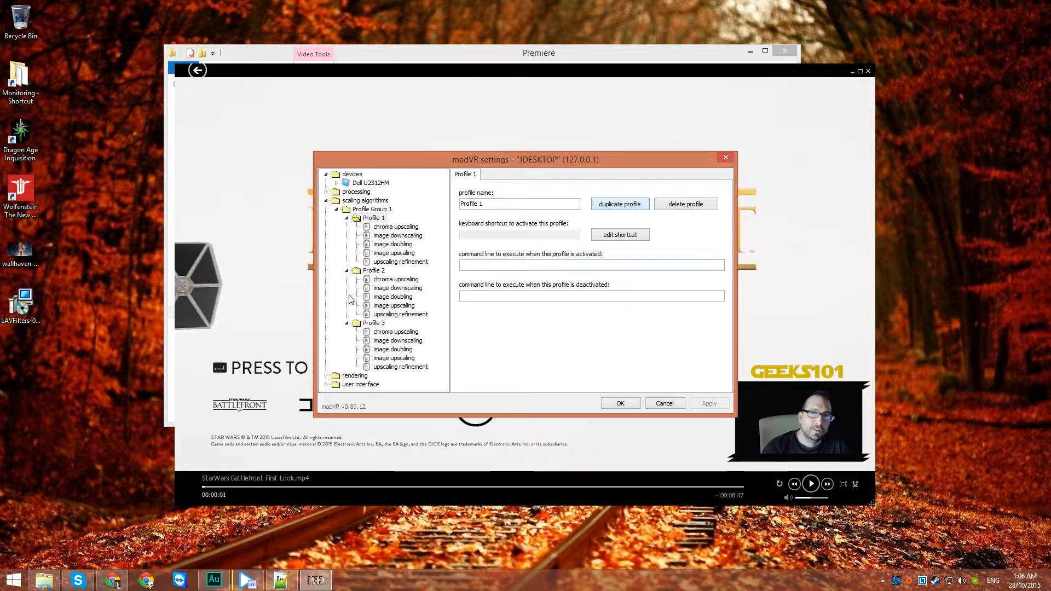
Step: Rename the scaling profile group with the owner's first name in possessive form followed by "HD Profiles"
click(372, 211)
click(507, 204)
text(J)
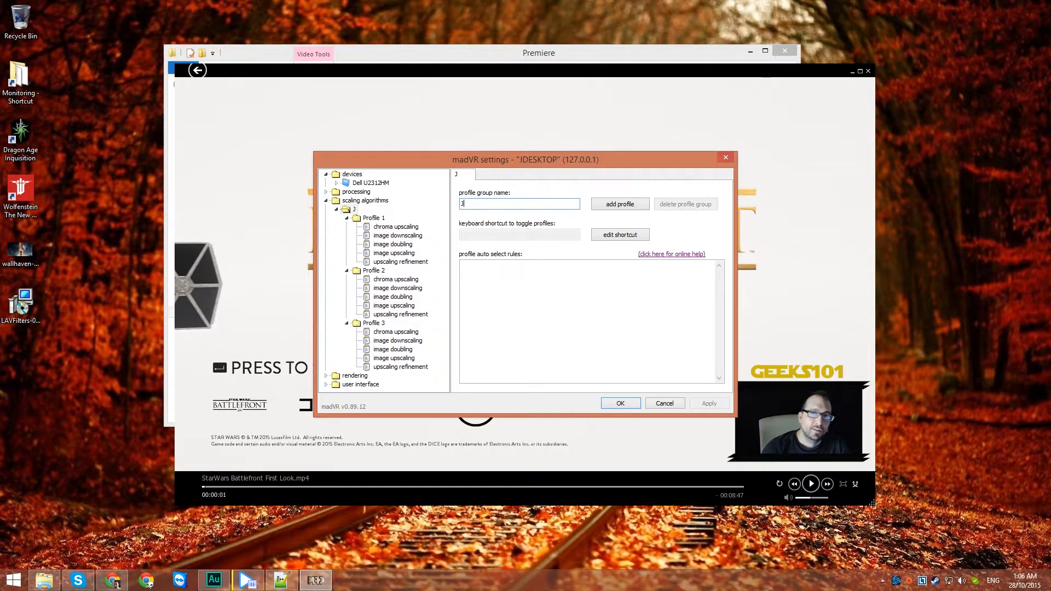
text(ohn's HD P)
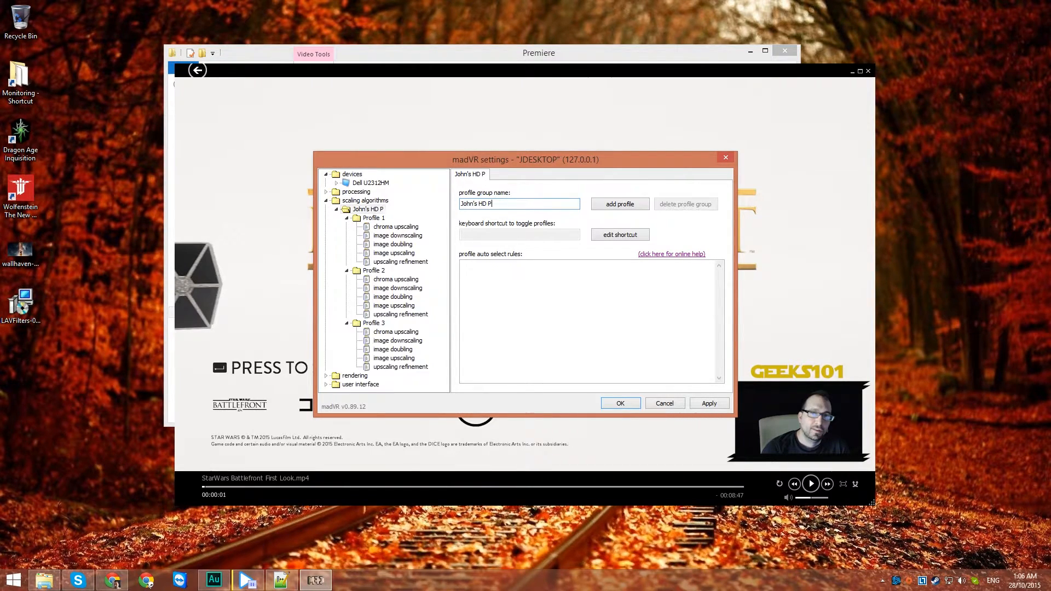
text(rofiles)
Step: Rename the three profiles in the group as SD, 720 and 1080
click(368, 218)
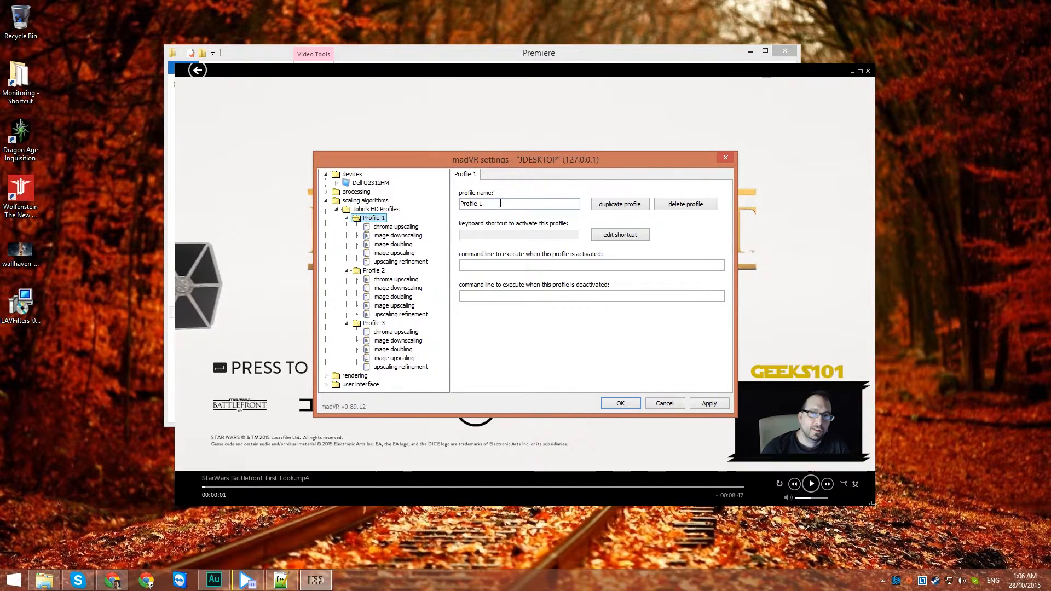
drag(500, 202, 323, 200)
text(SD)
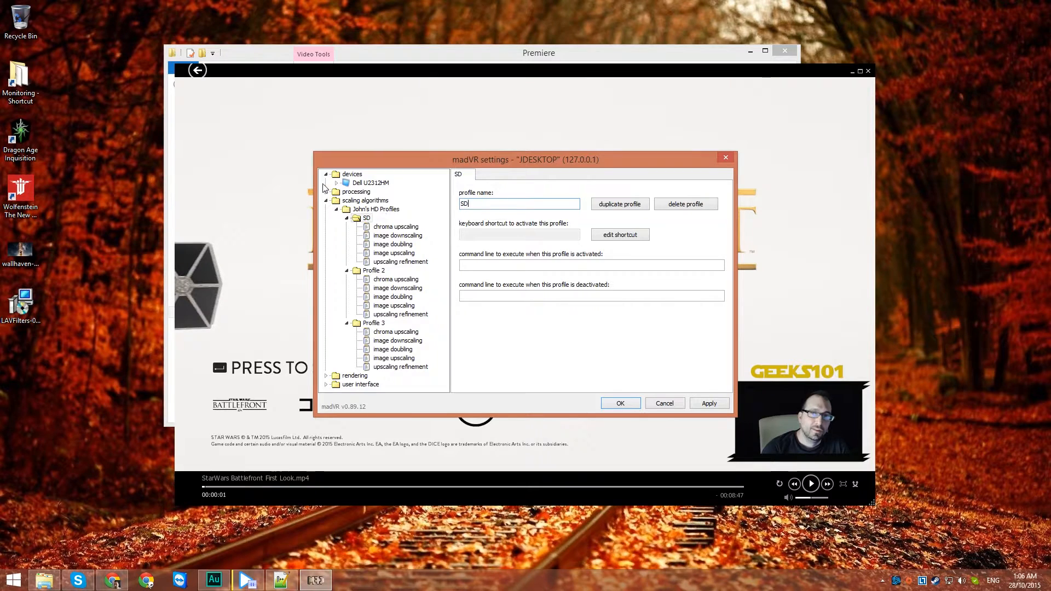
click(378, 271)
drag(502, 203, 176, 212)
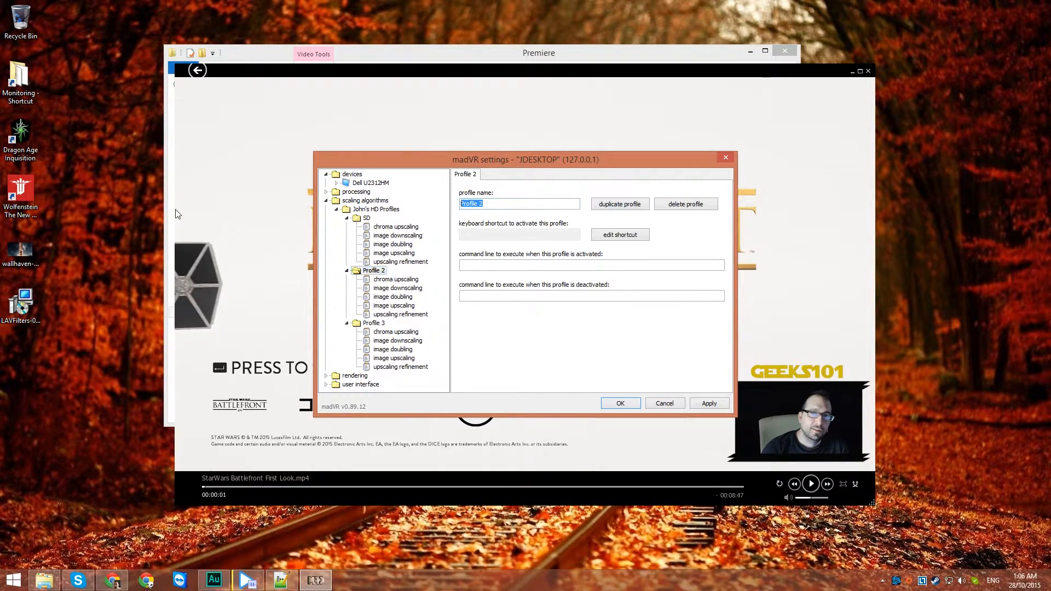
text(720)
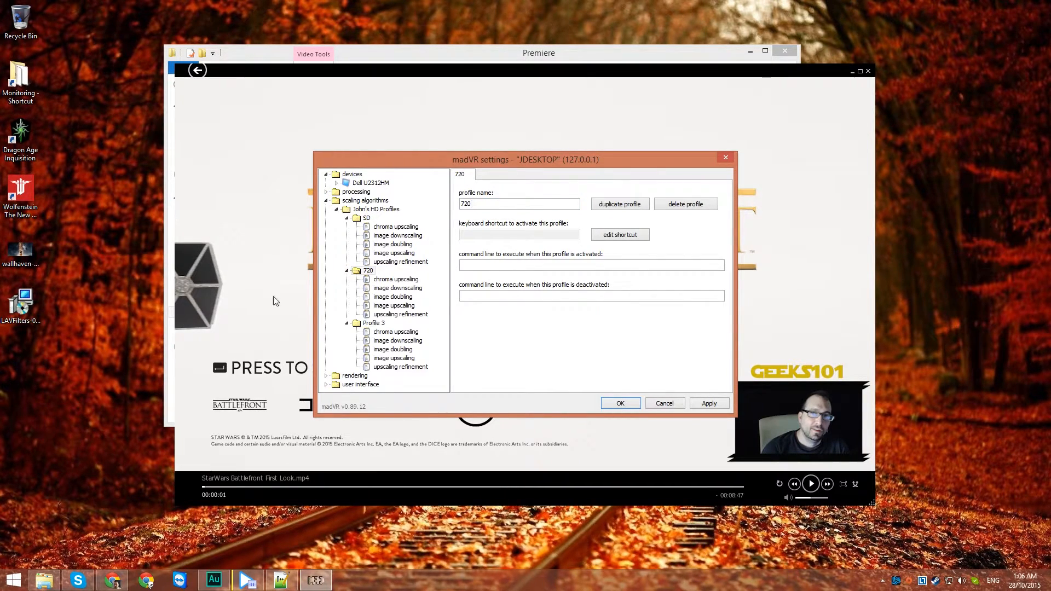
click(374, 324)
drag(511, 202, 124, 262)
text(1080)
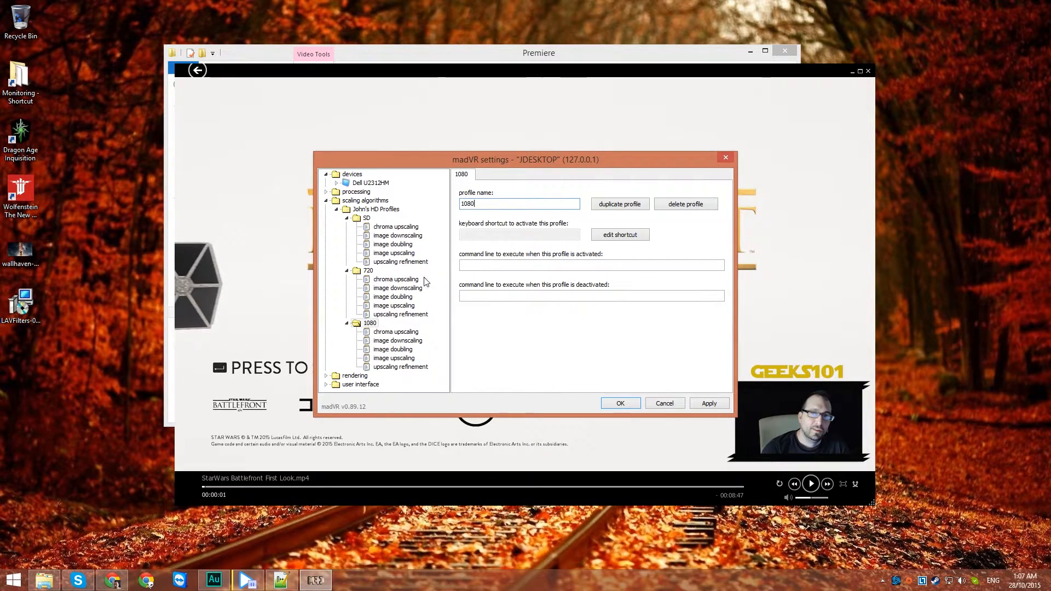
Step: Enable luma and chroma resolution doubling in the SD profile, both set to always when upscaling is needed
click(385, 229)
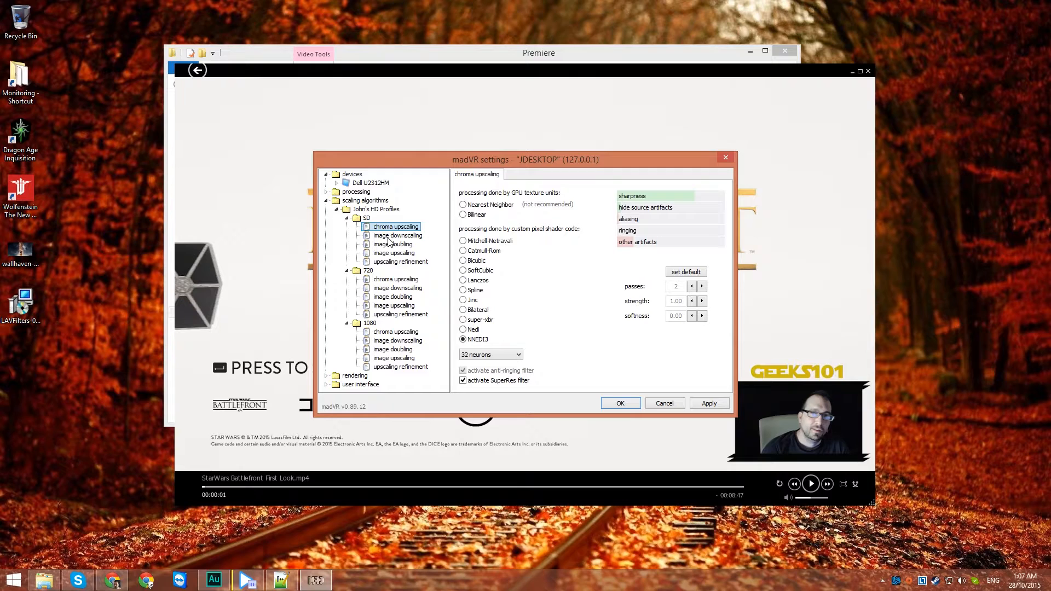
click(389, 237)
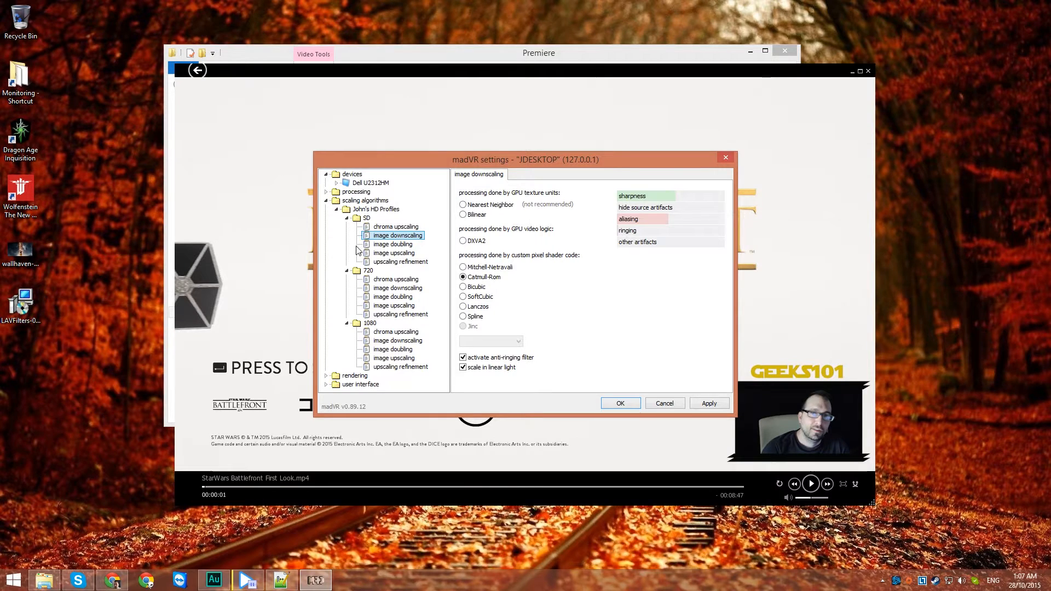
click(400, 246)
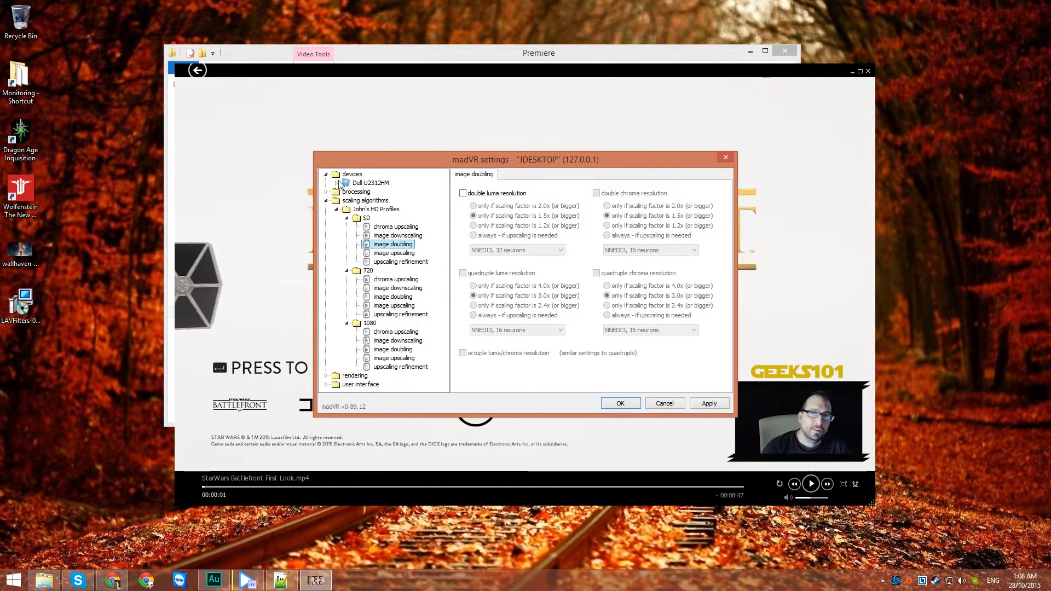
click(463, 193)
click(596, 193)
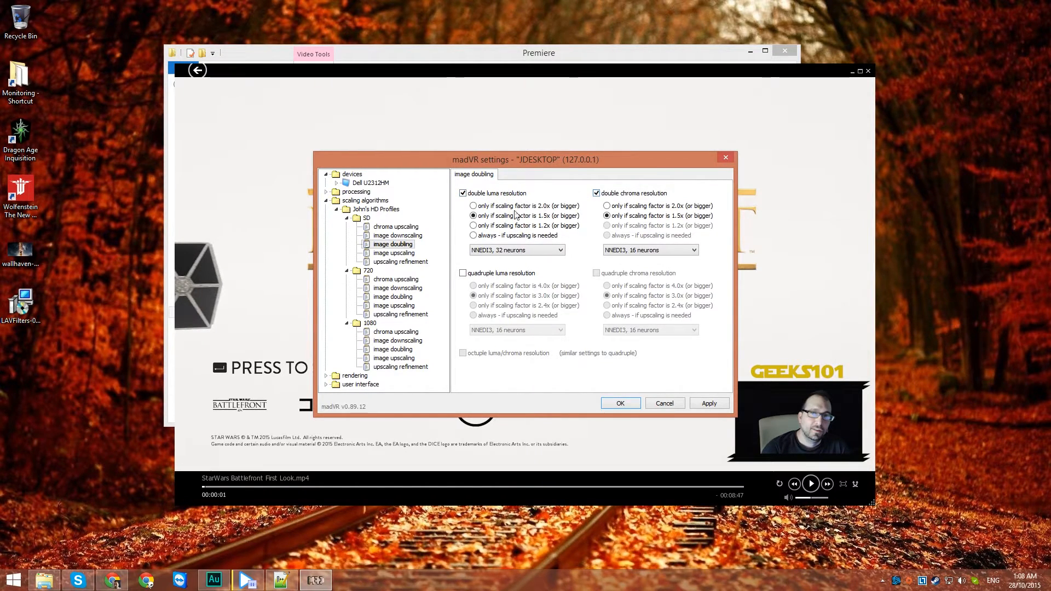
click(486, 239)
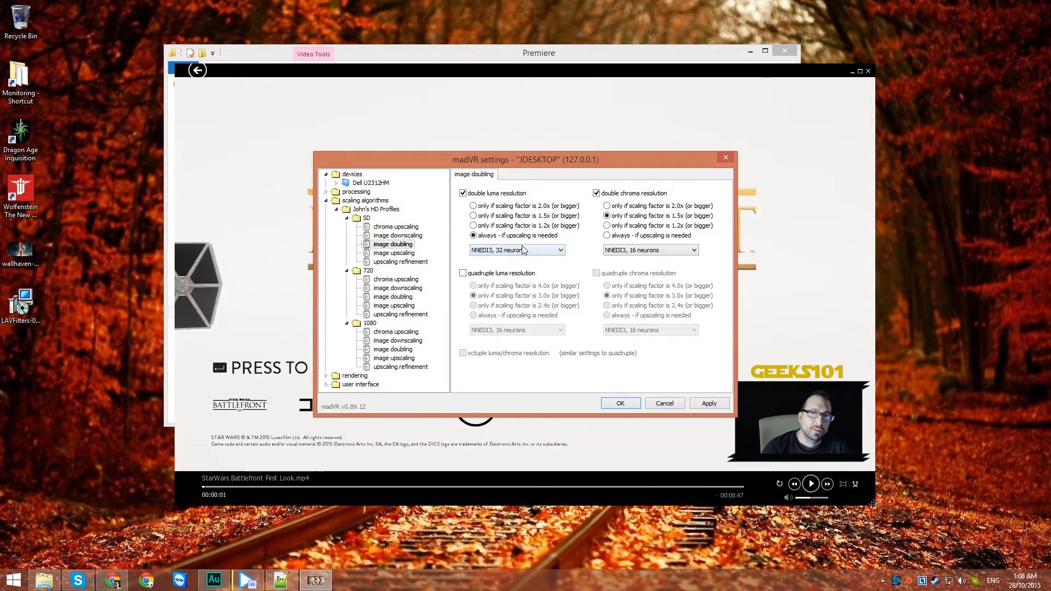
click(622, 237)
Step: Set both SD luma and chroma doubling to NNEDI3 with 64 neurons, and check the profile's image upscaling and upscaling refinement settings
click(639, 252)
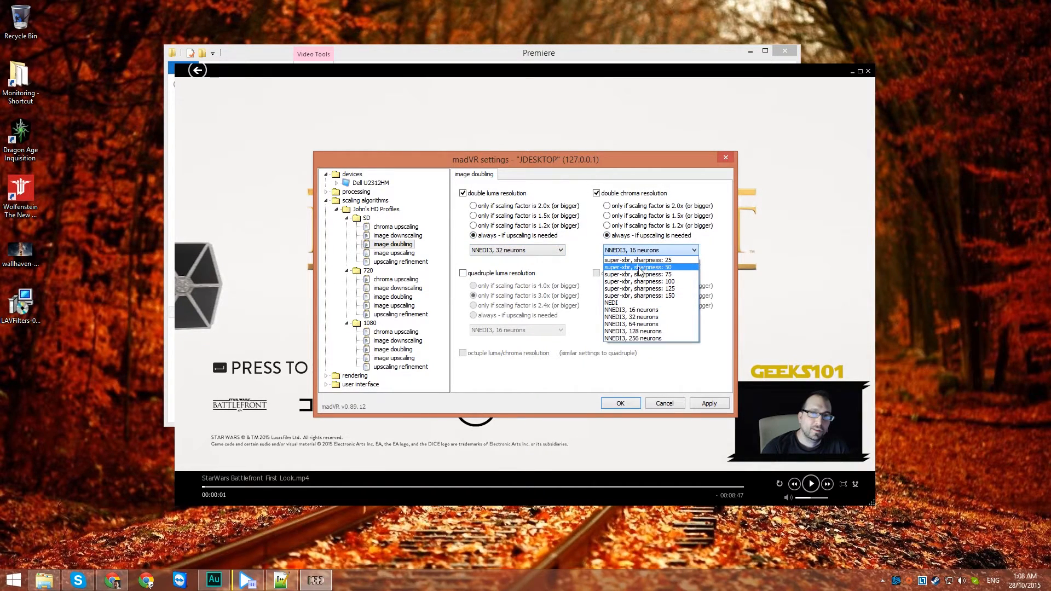
click(533, 253)
click(532, 254)
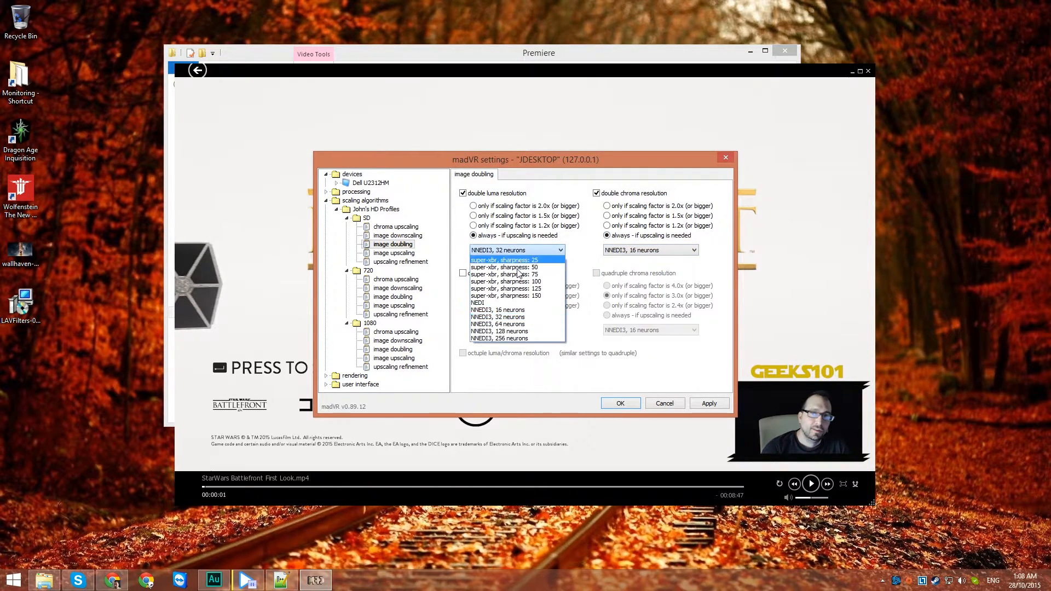
click(514, 327)
click(630, 252)
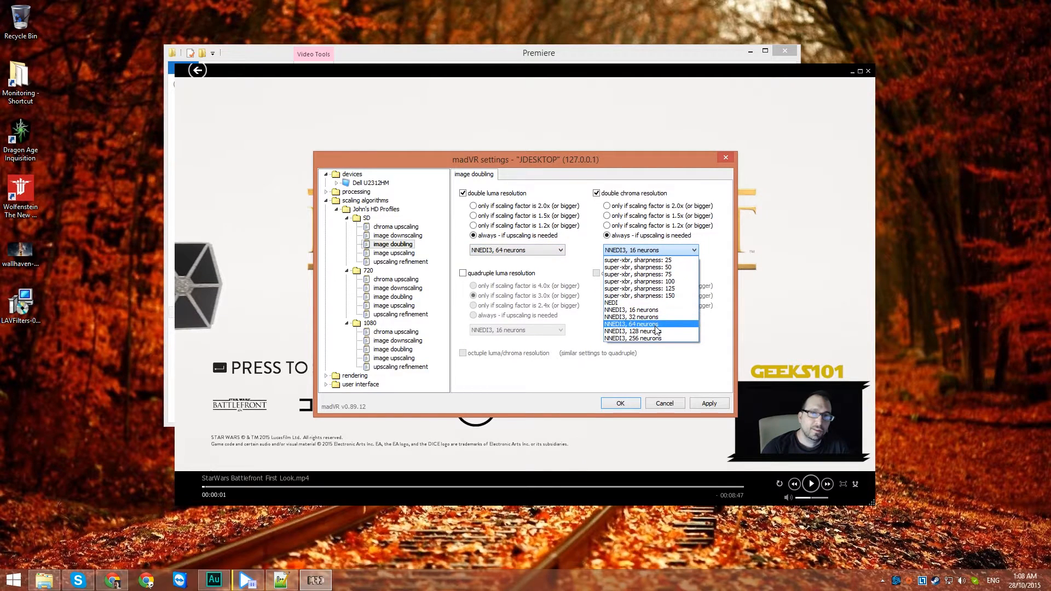
click(656, 328)
click(399, 253)
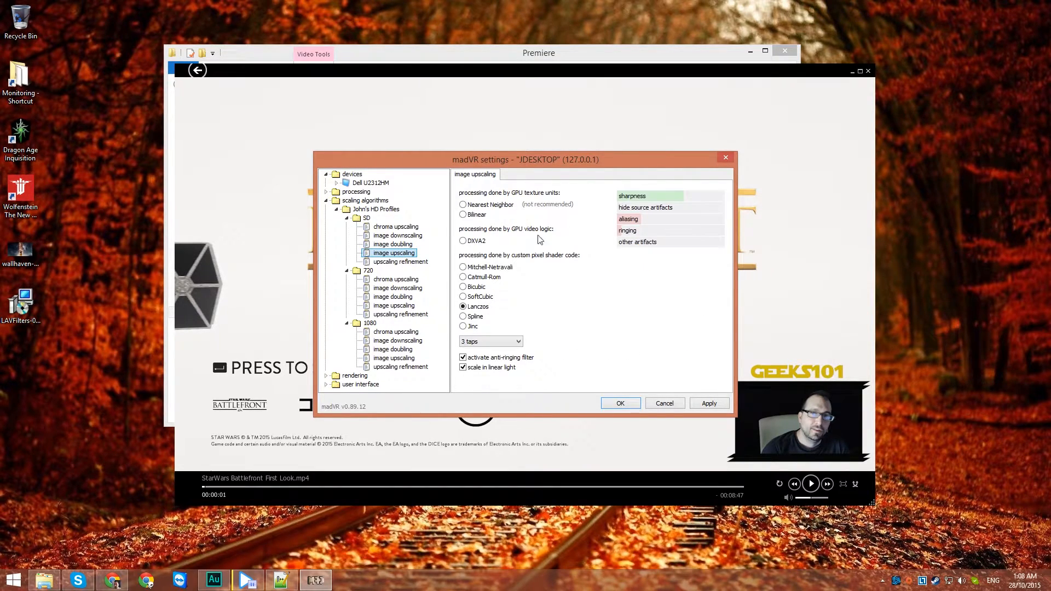
click(397, 262)
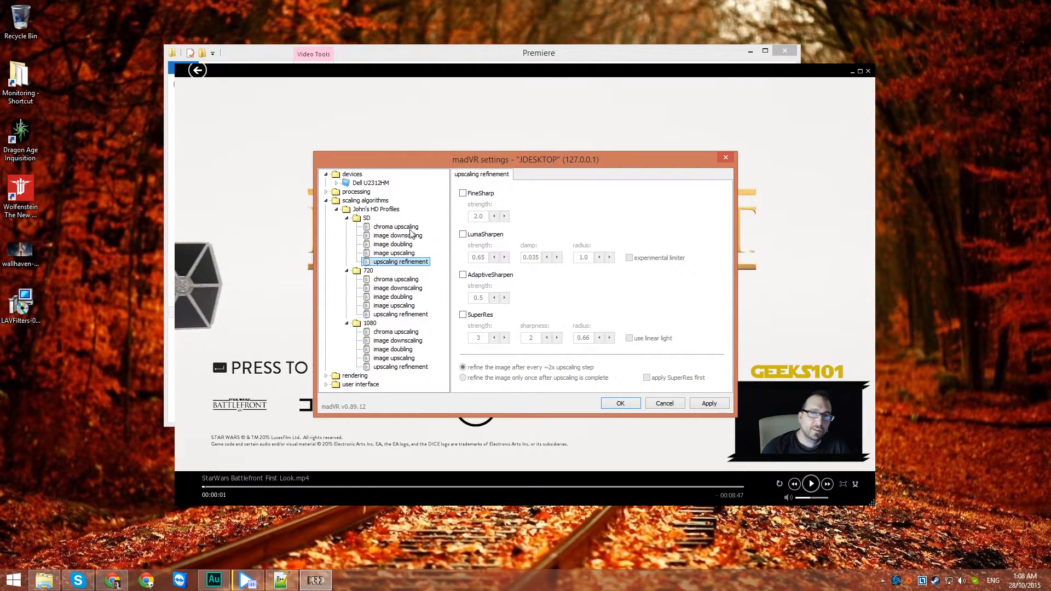
click(398, 246)
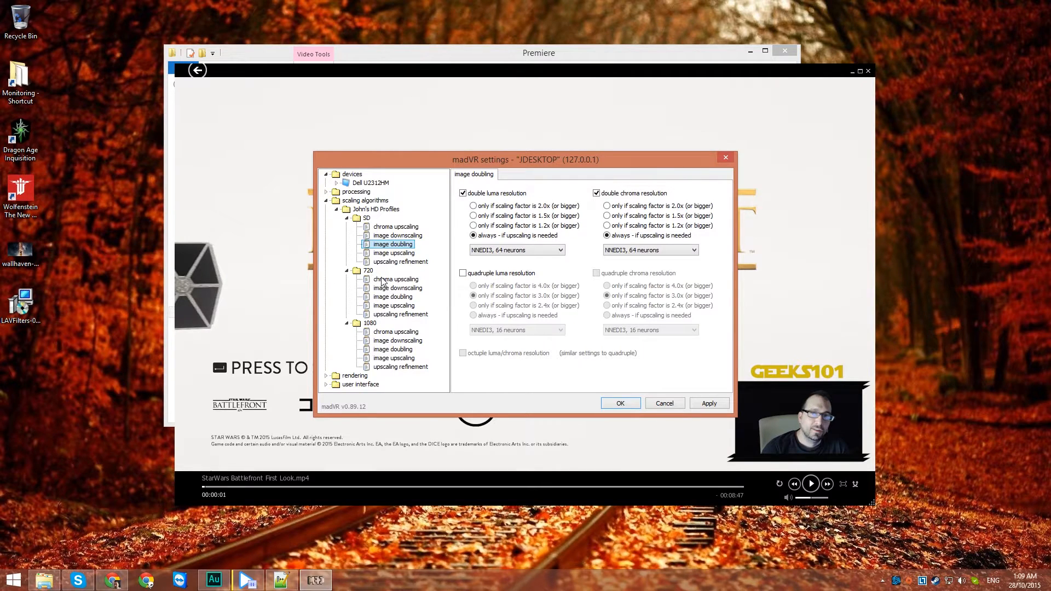
Step: Enable double luma resolution in the 720 profile, always if upscaling is needed, and check its other scaling settings
click(382, 281)
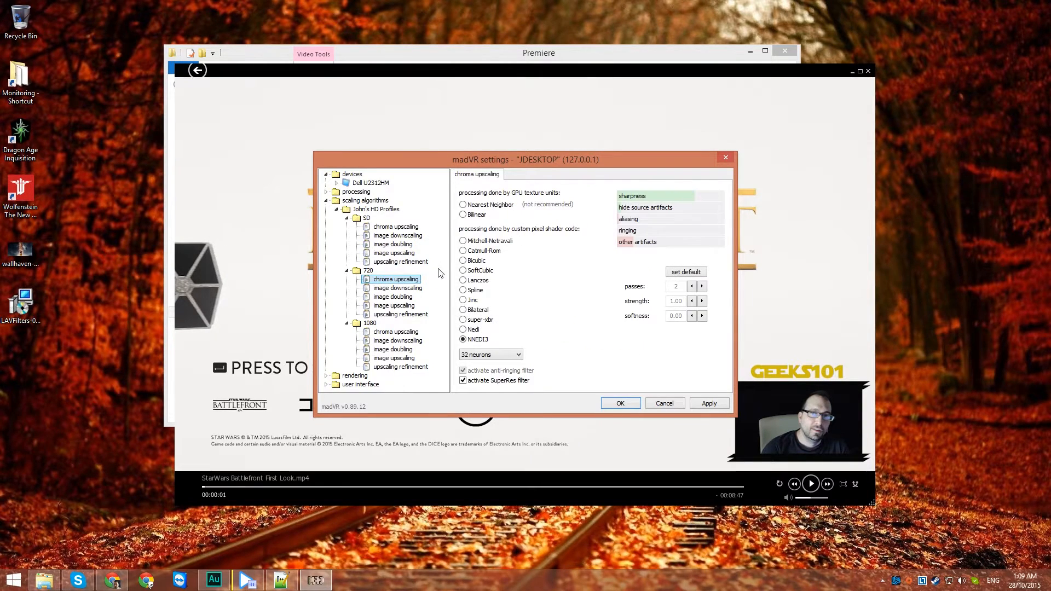
click(399, 289)
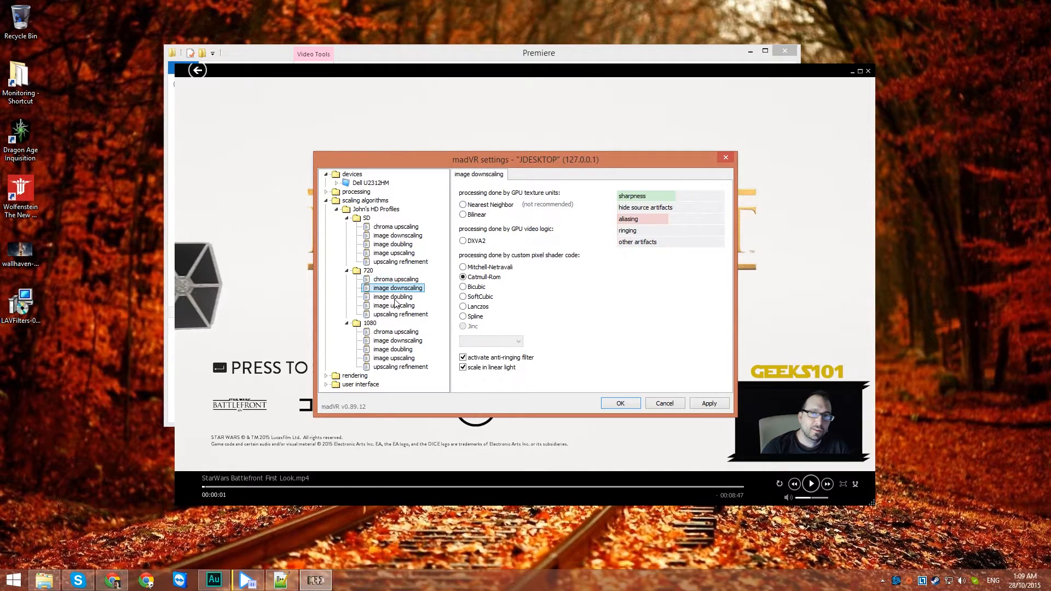
click(395, 298)
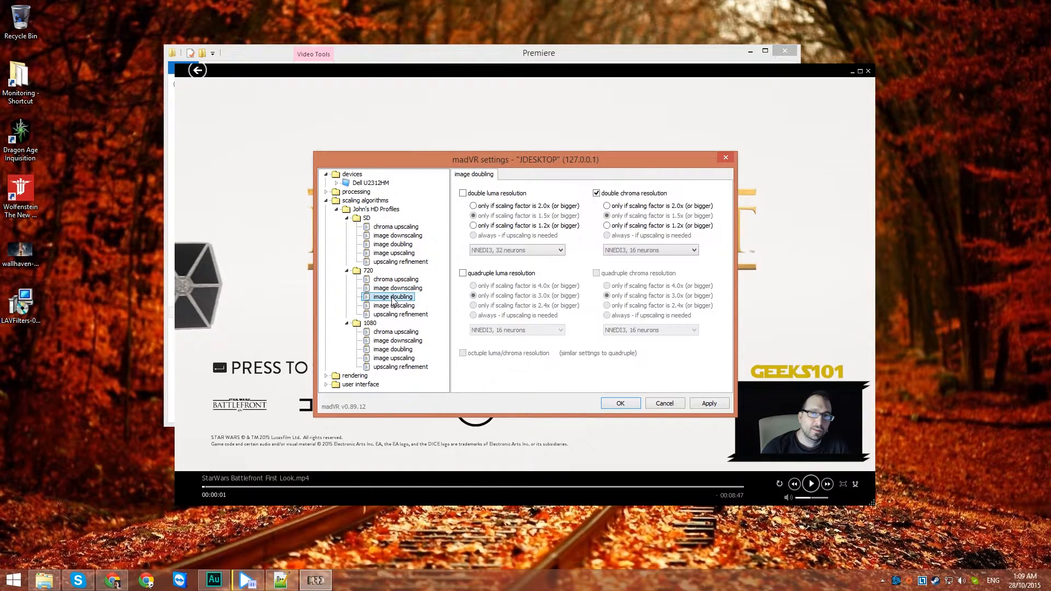
click(481, 197)
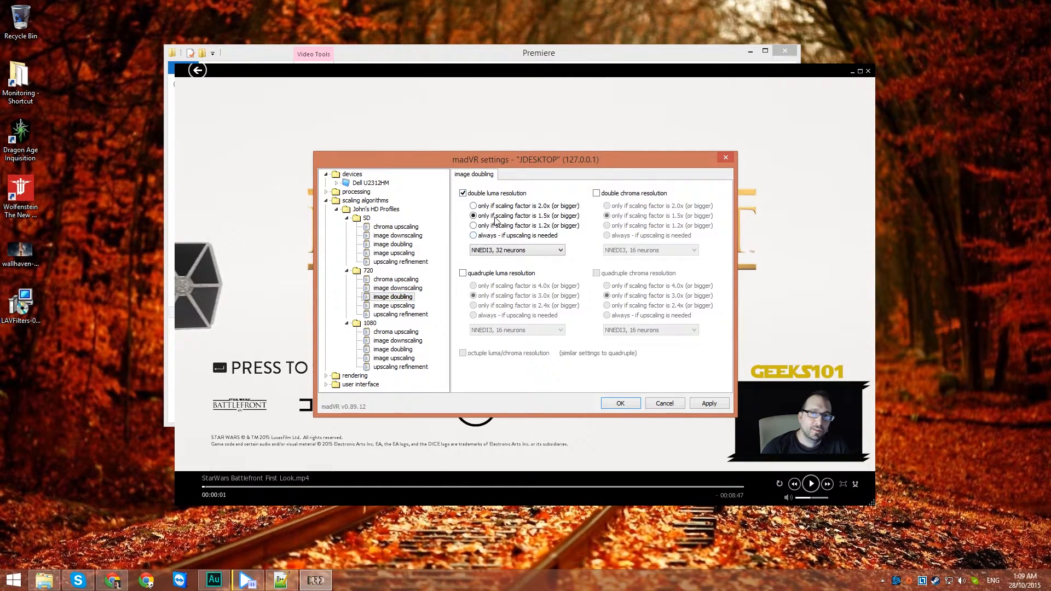
click(474, 236)
click(394, 305)
click(408, 315)
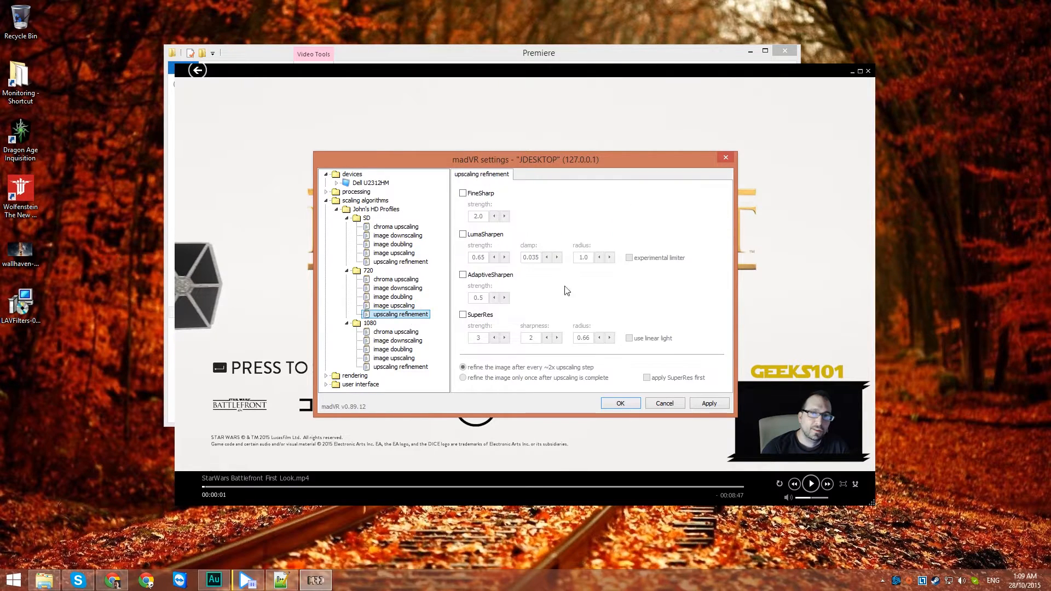
Step: Set the 1080 profile's NNEDI3 chroma upscaling to 64 neurons and apply the settings
click(383, 332)
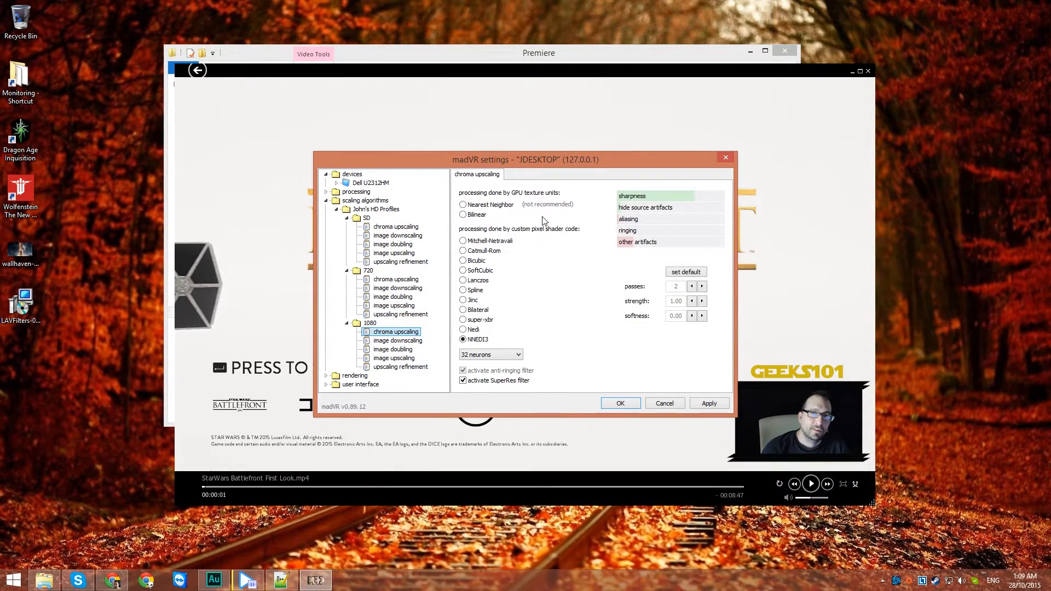
click(501, 356)
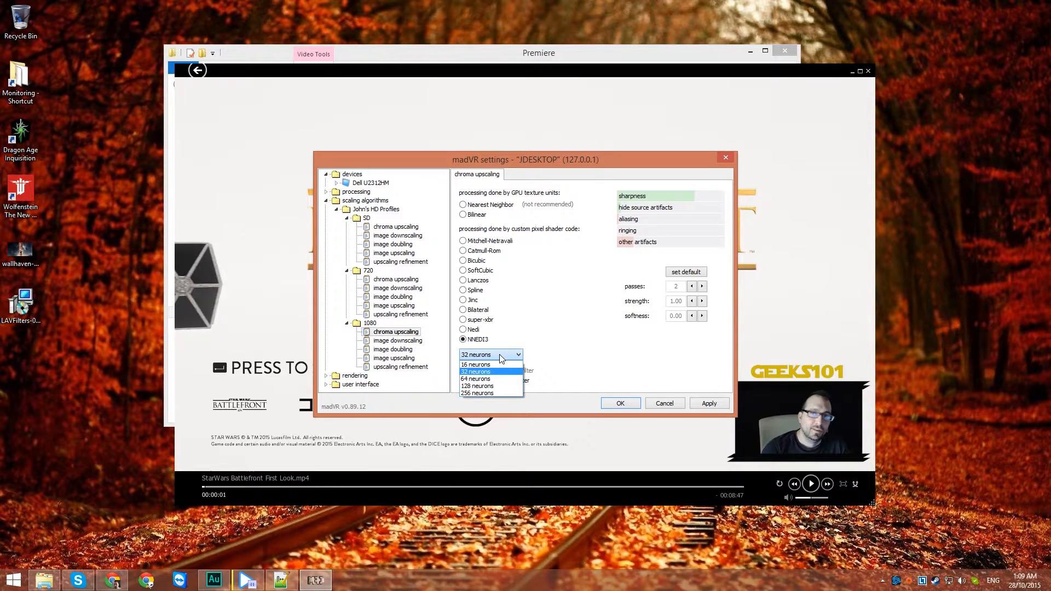
click(496, 356)
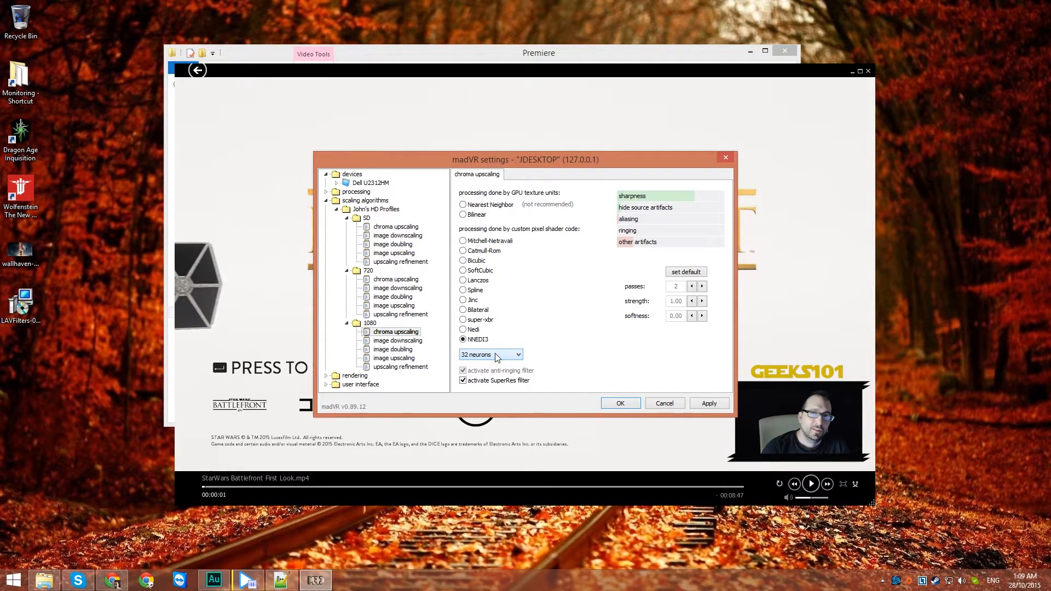
click(497, 356)
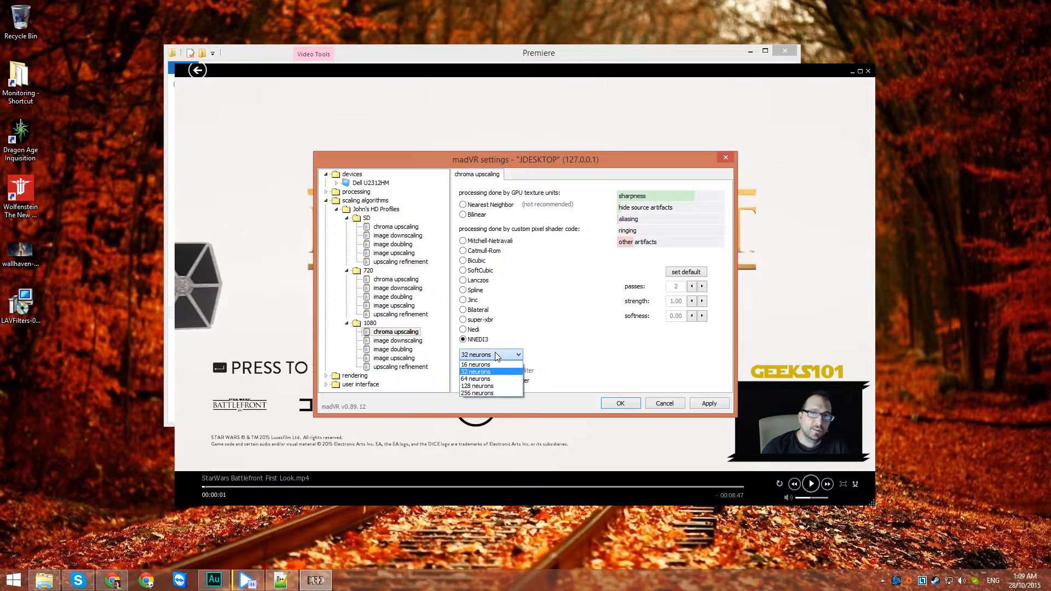
click(496, 379)
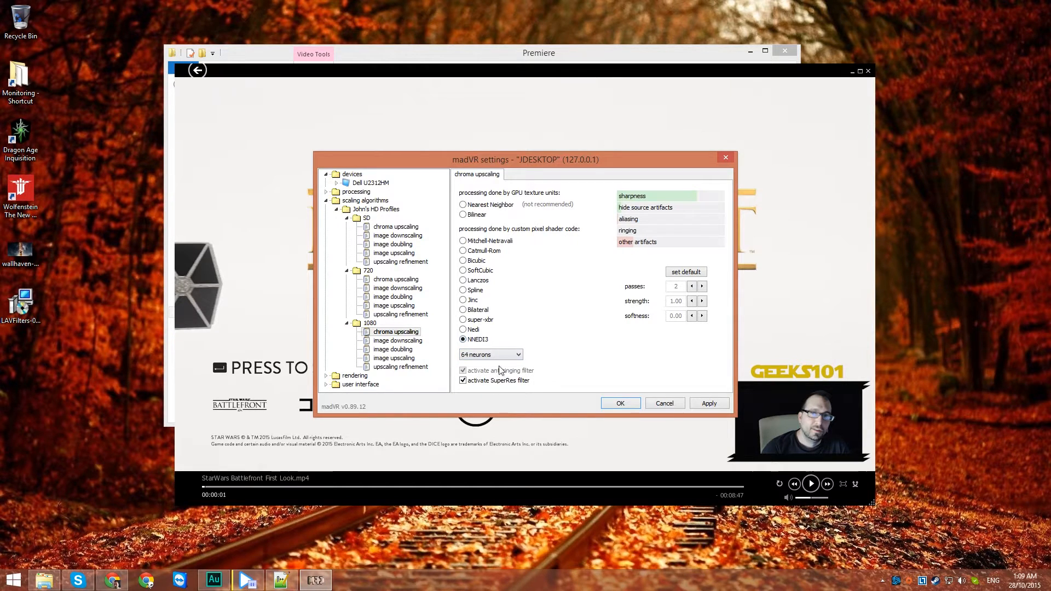
click(719, 408)
Step: Examine the 1080 profile's chroma neuron options and its image downscaling, doubling, upscaling and upscaling refinement settings
click(496, 356)
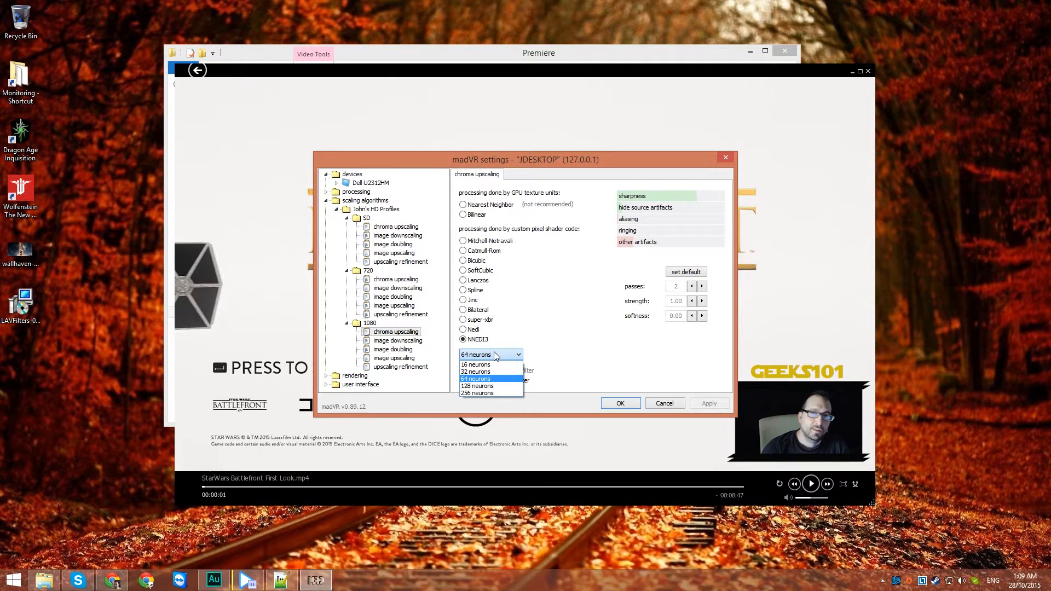
click(496, 355)
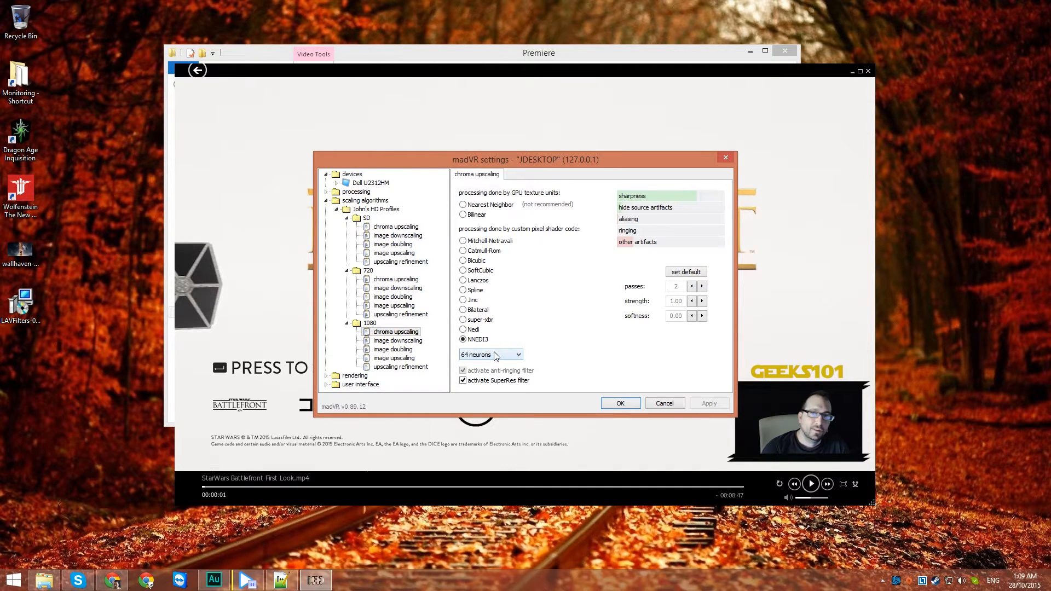
click(484, 355)
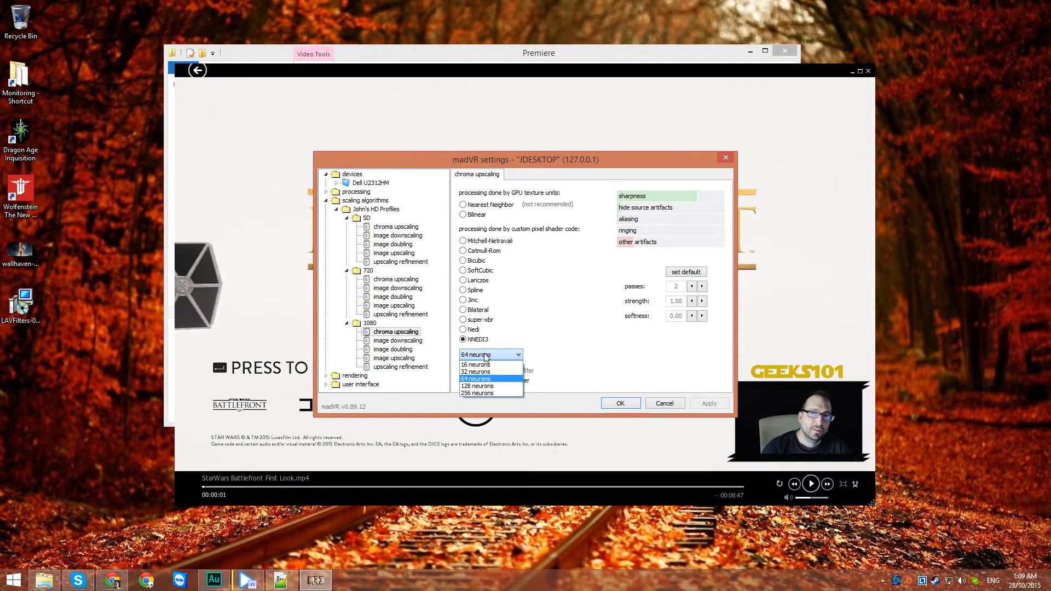
click(398, 340)
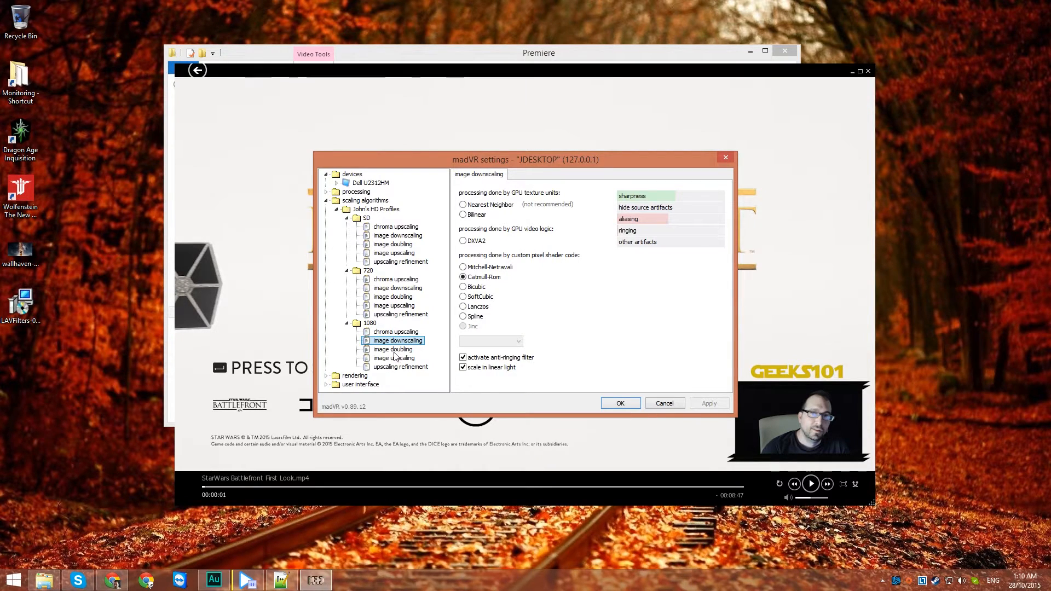
click(393, 349)
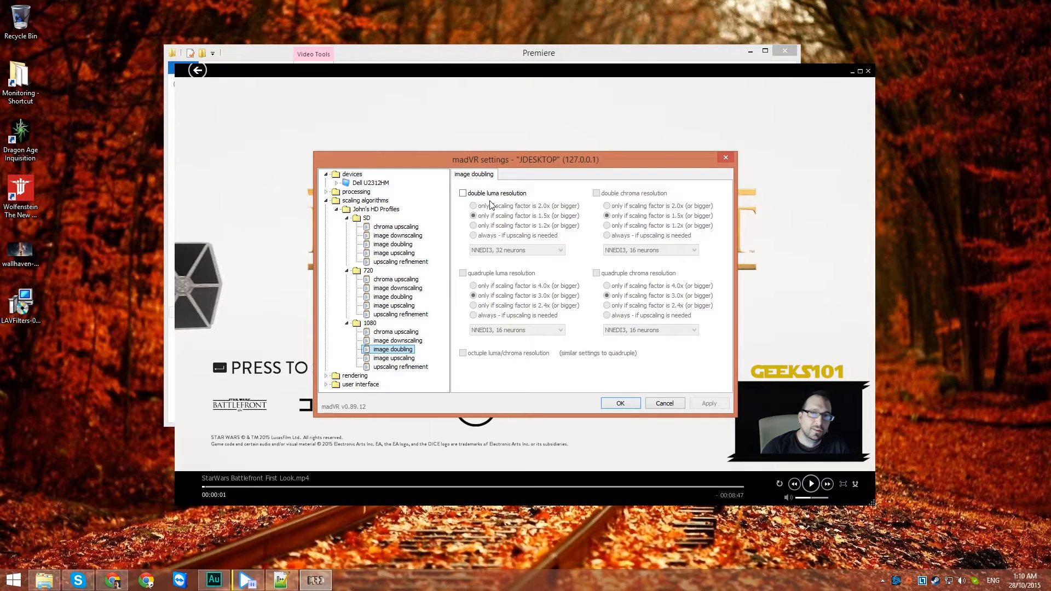
click(396, 332)
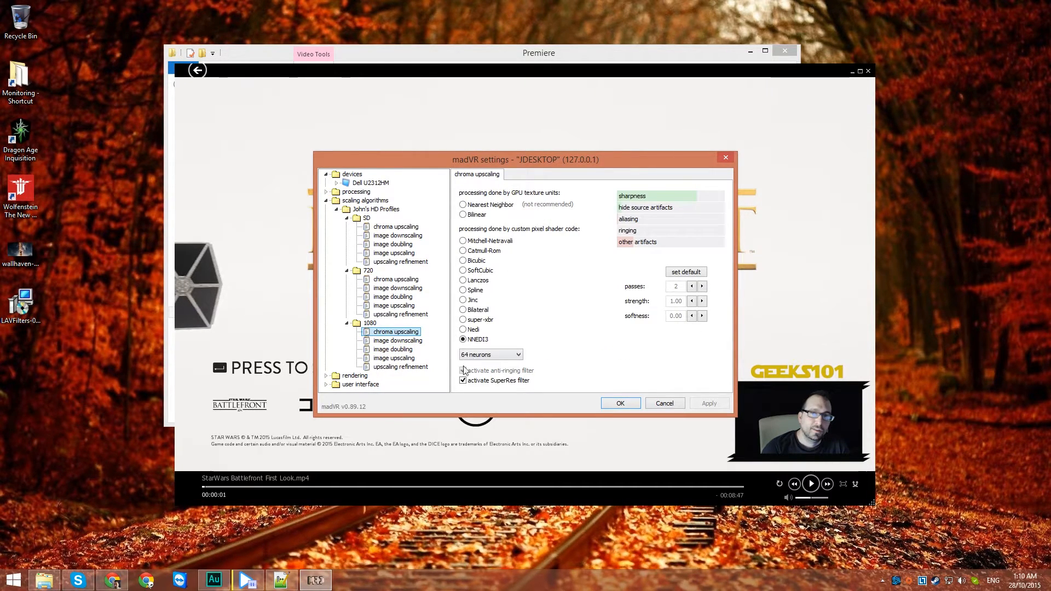
click(396, 341)
click(399, 350)
click(395, 359)
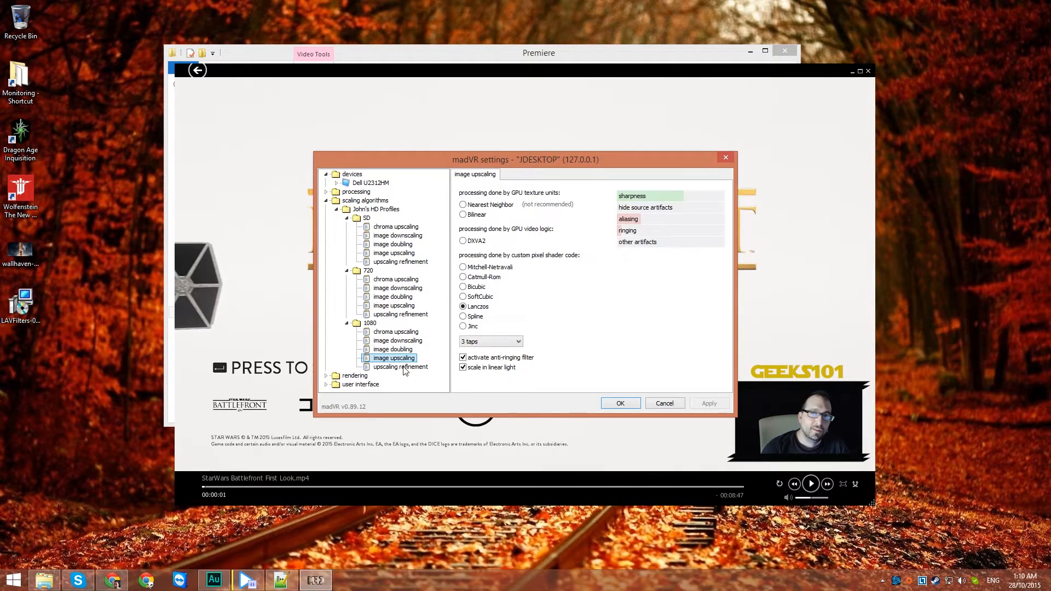
click(401, 367)
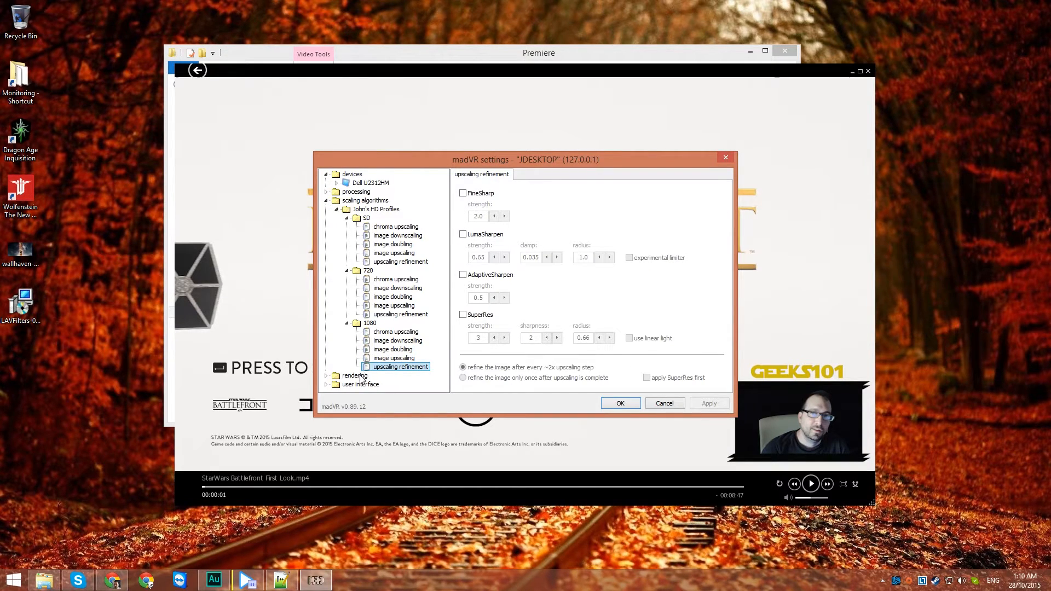
Step: Consult the online help on profile rule syntax from the HD profile group's auto select rules
click(373, 210)
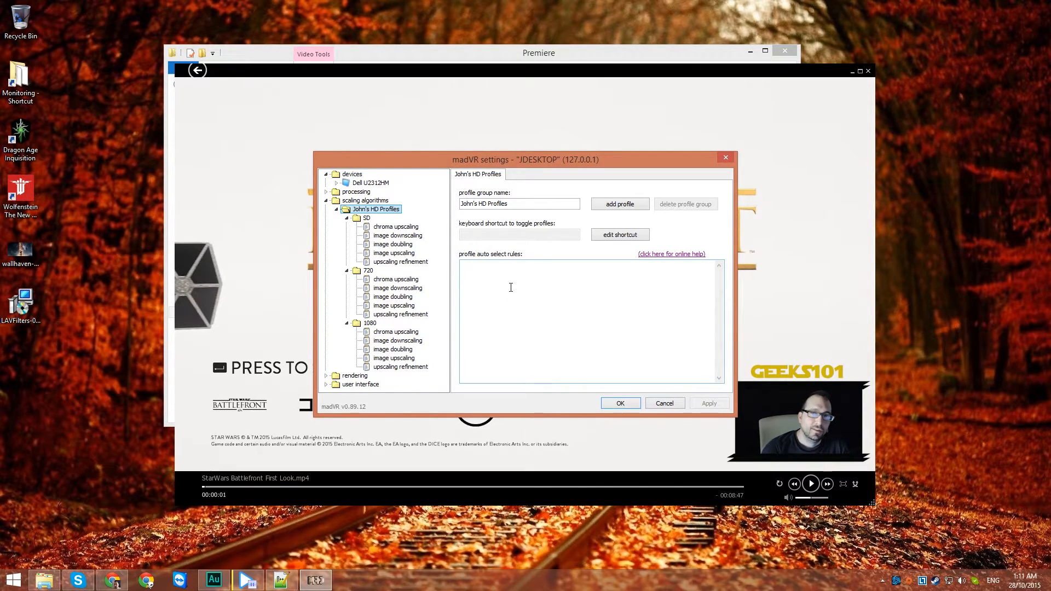
click(511, 287)
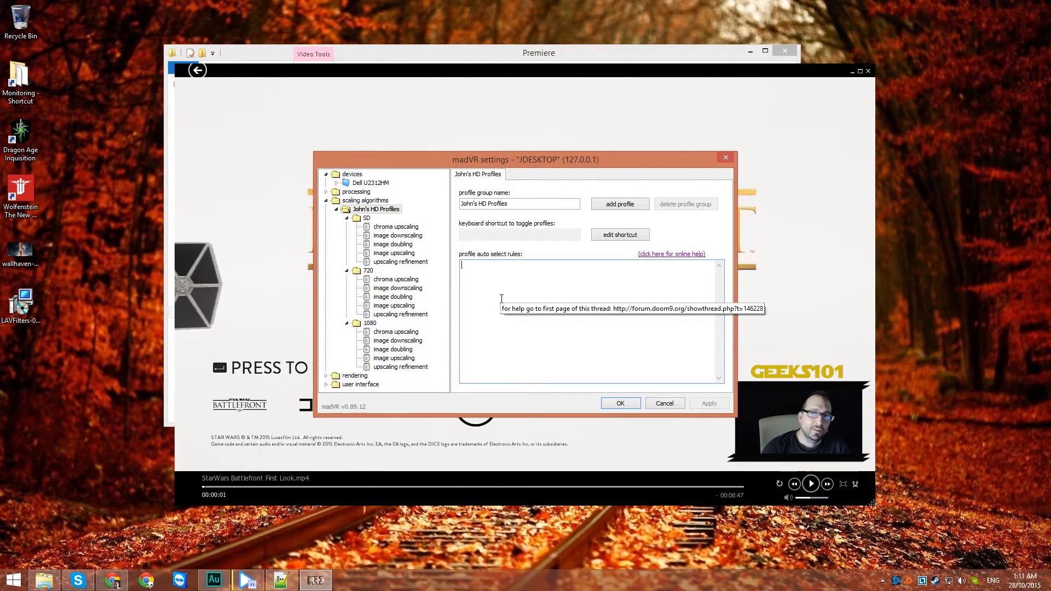
click(663, 258)
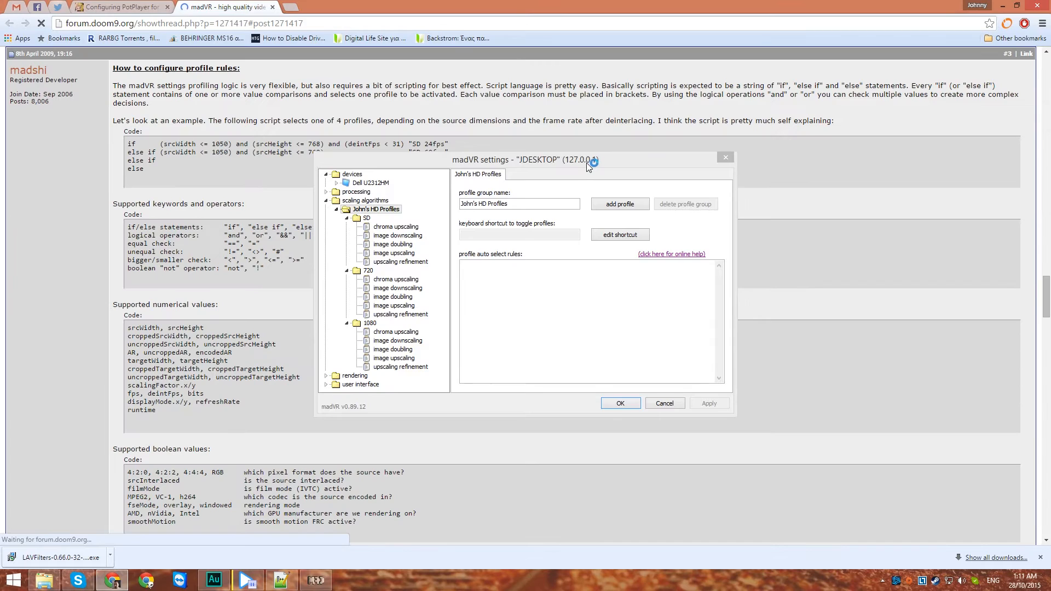
drag(583, 160, 868, 323)
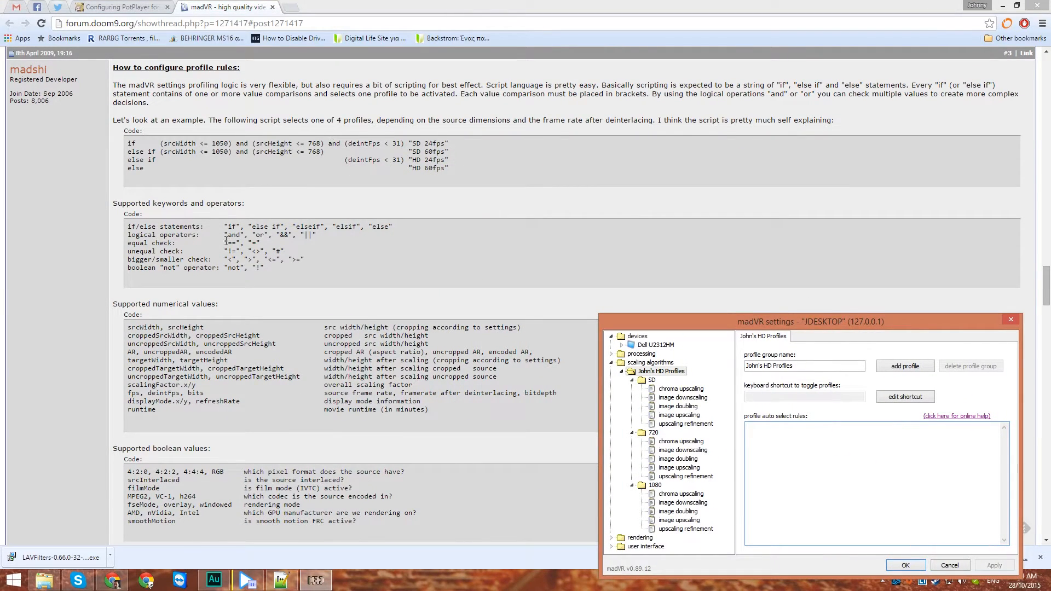
click(265, 159)
scroll(265, 160, down, 1)
scroll(265, 160, down, 3)
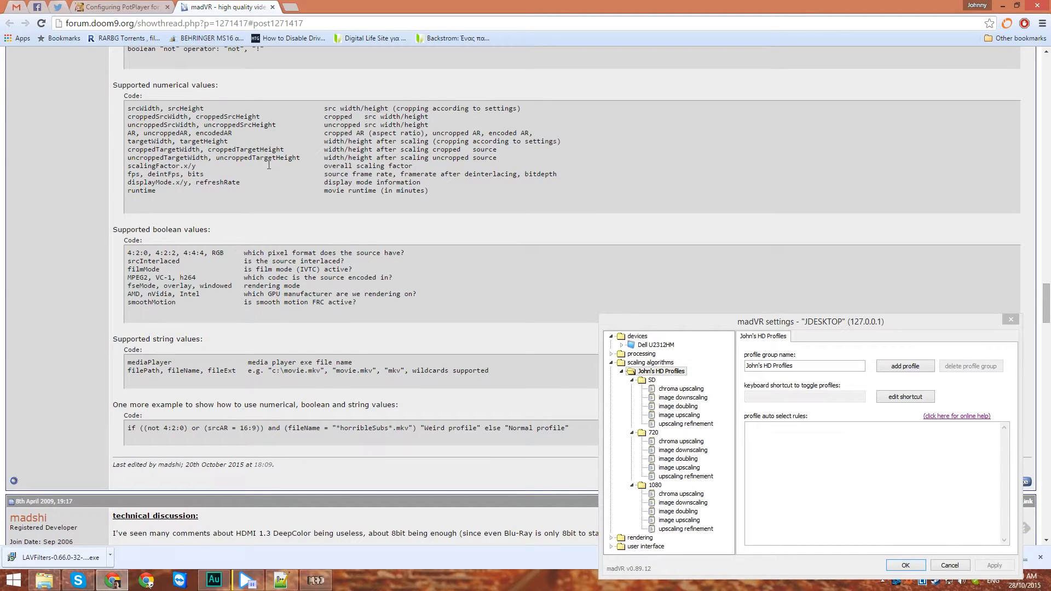
scroll(310, 200, up, 5)
drag(739, 318, 509, 120)
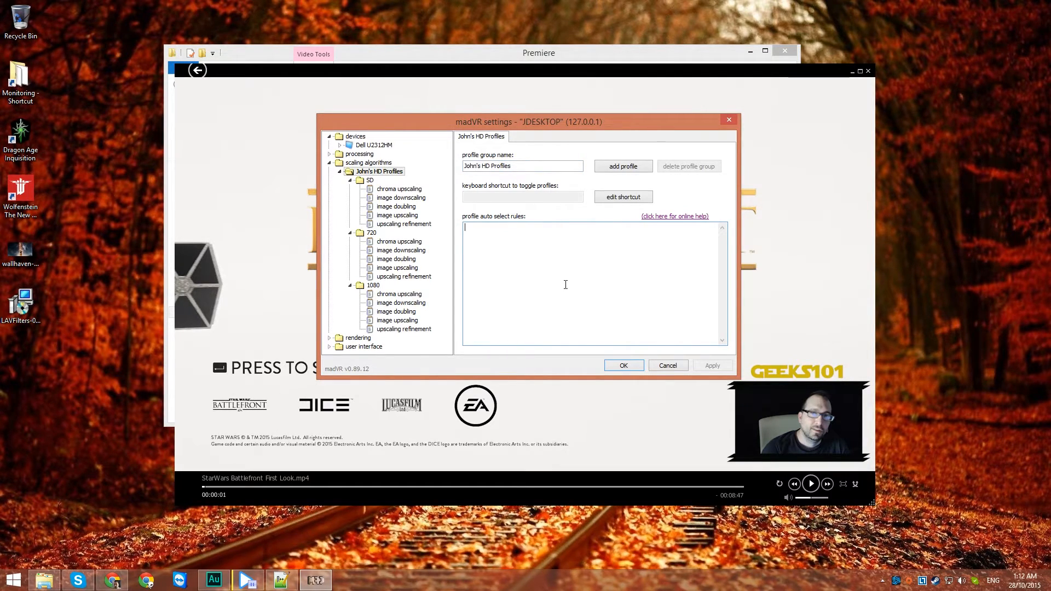
Step: Add and save auto select rules: srcWidth < 1000, srcHeight < 500 "SD"; <= 1280, <= 720 "720"; >= 1900, <= 1080 "1080"
text(if      (srcWidth < 1000) and (srcHeight < 500) "SD" else if (srcWidth <= 1280) and (srcHeight <= 720) "720" else if (srcWidth >= 1900) and (srcHeight <= 1080) "1080")
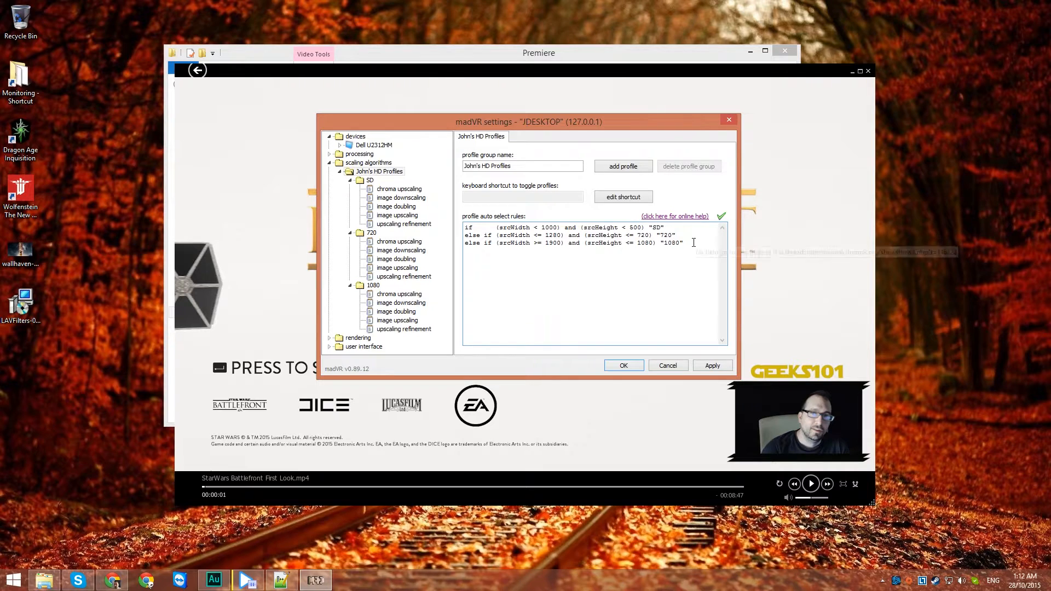
key(BackSpace)
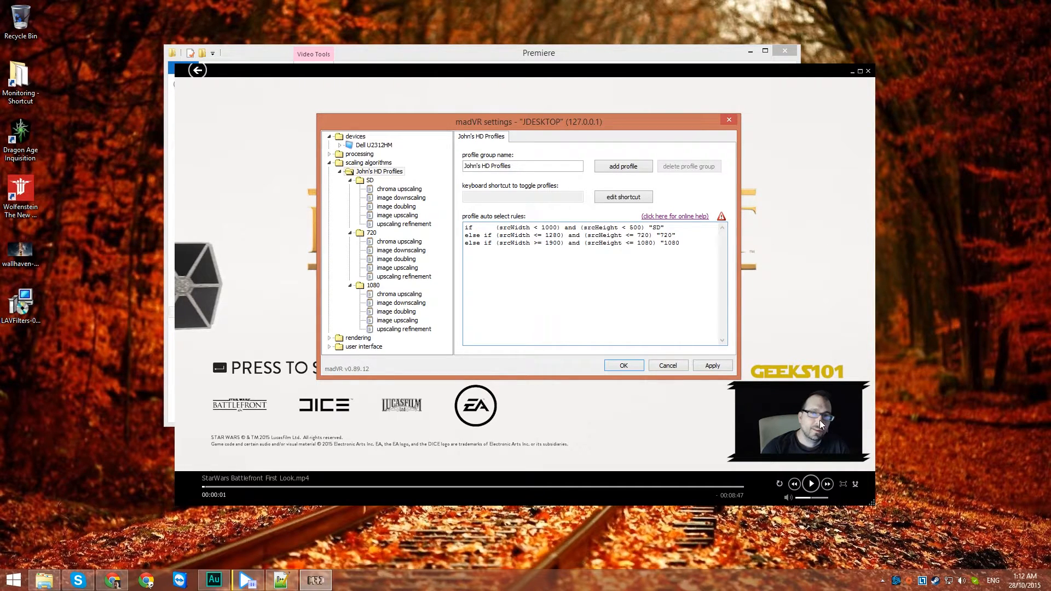
mouse_move(723, 220)
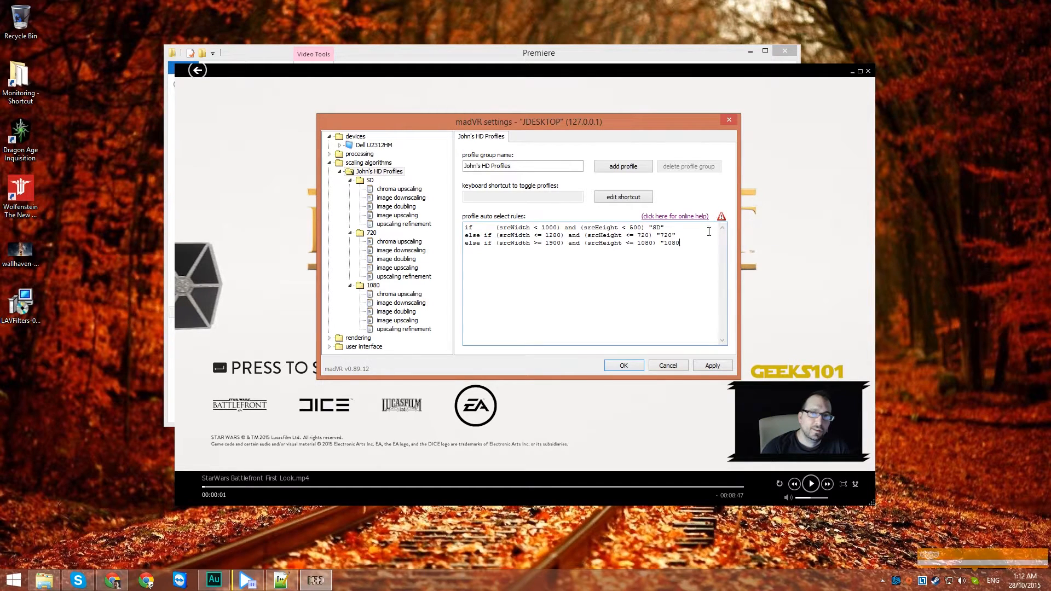
text(")
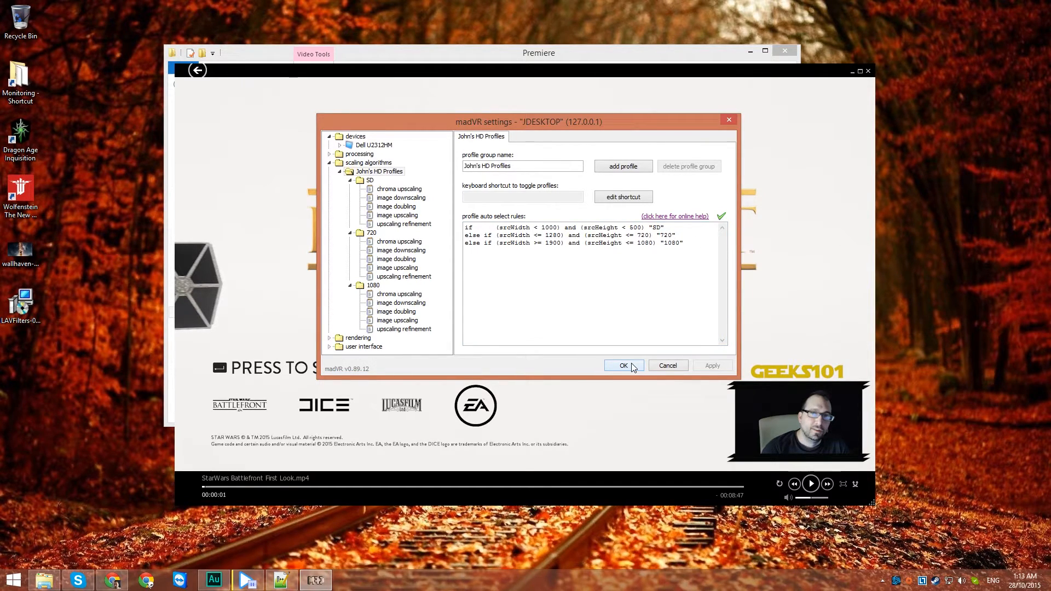
click(624, 366)
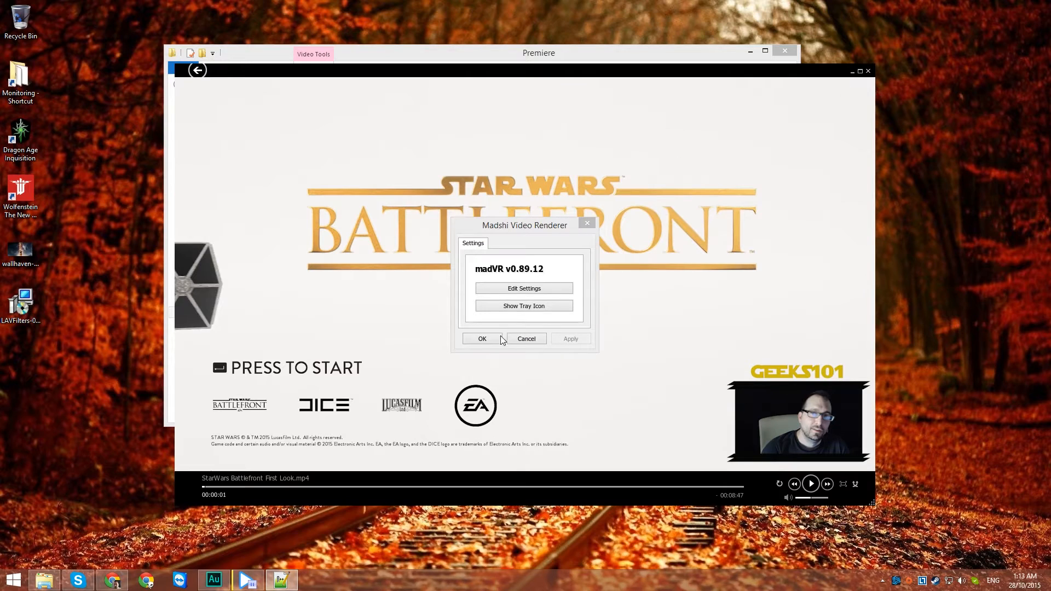
click(483, 340)
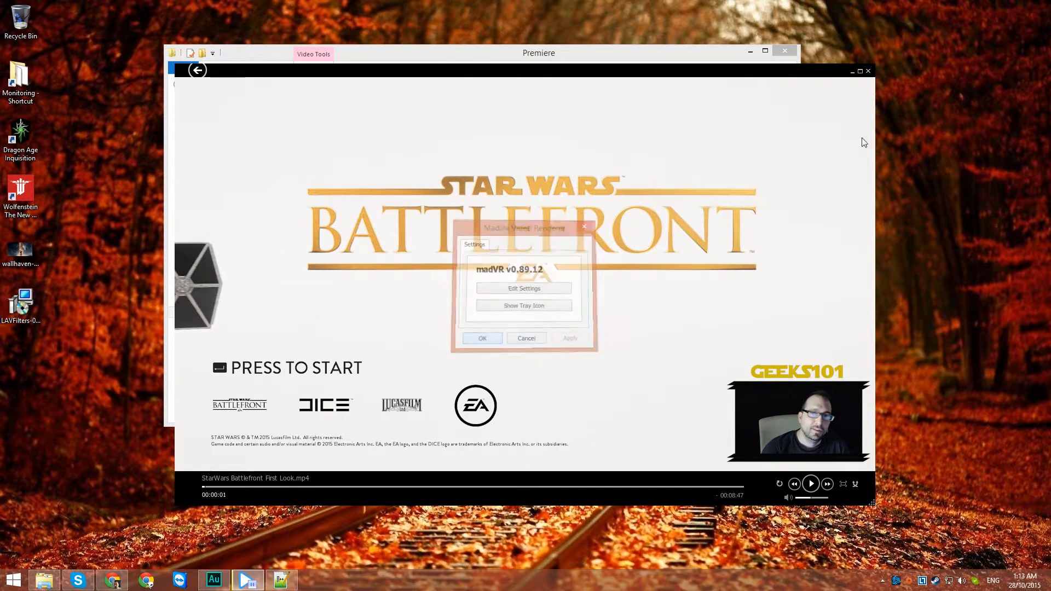
Step: Restart the player with StarWars Battlefront First Look.mp4 and pause the video
click(868, 73)
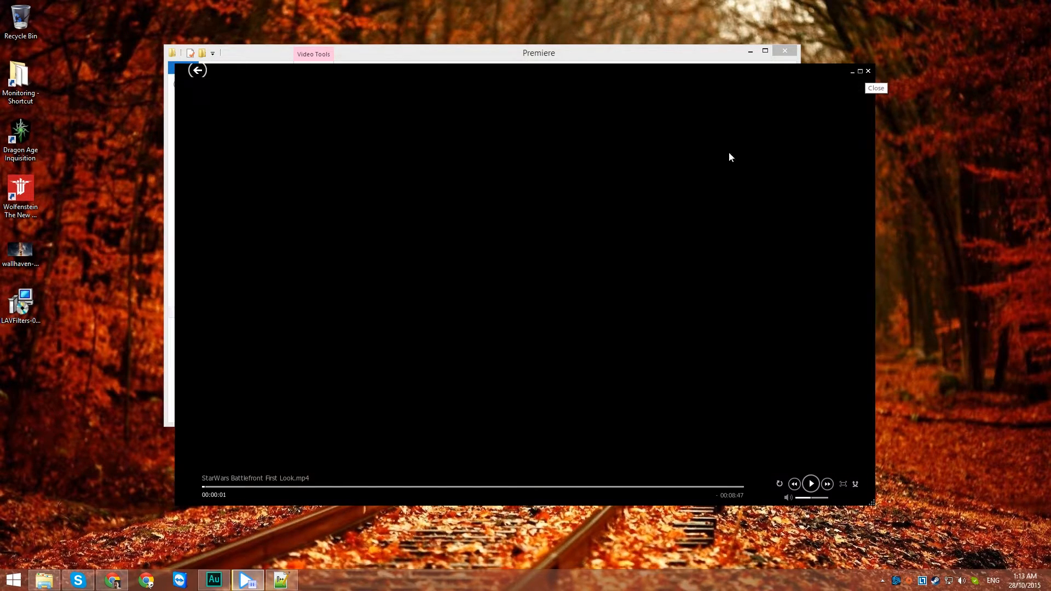
double_click(493, 232)
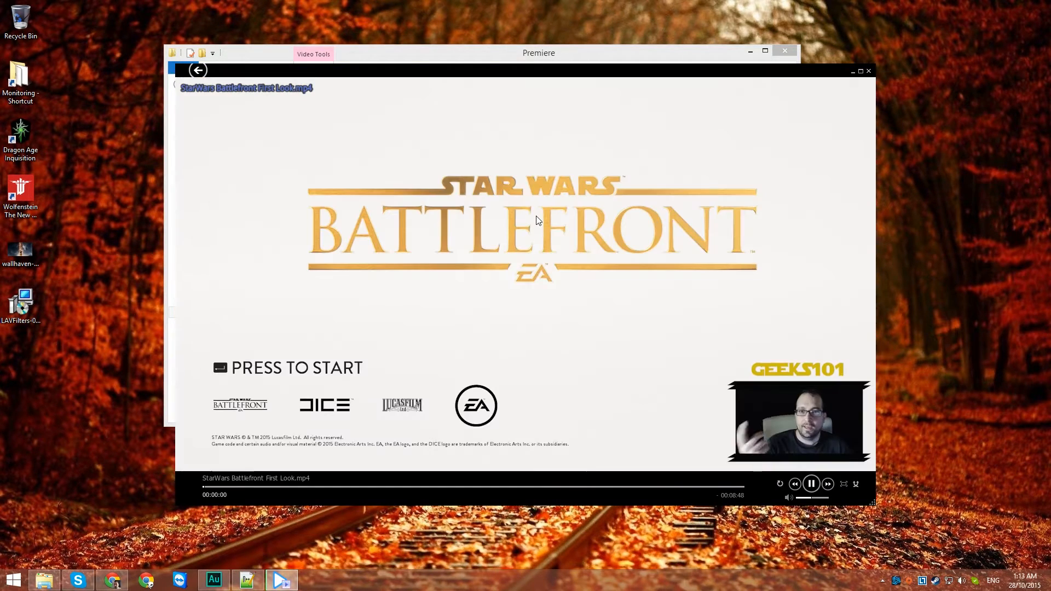
scroll(537, 220, down, 5)
click(537, 196)
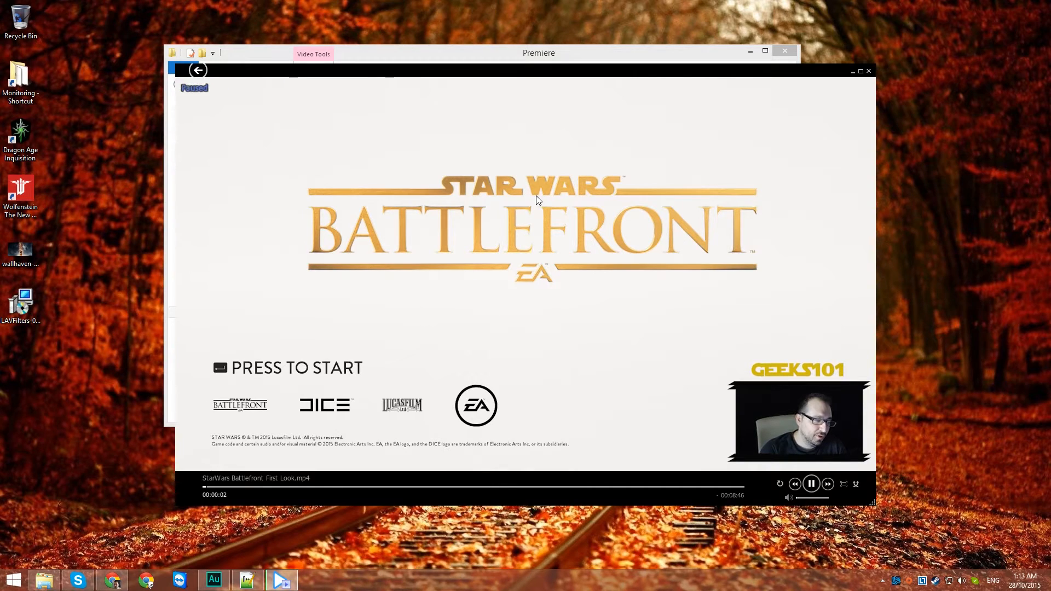
Step: Reopen the madVR settings from the player and check which scaling profile is active for the loaded video
right_click(553, 184)
click(616, 162)
right_click(538, 153)
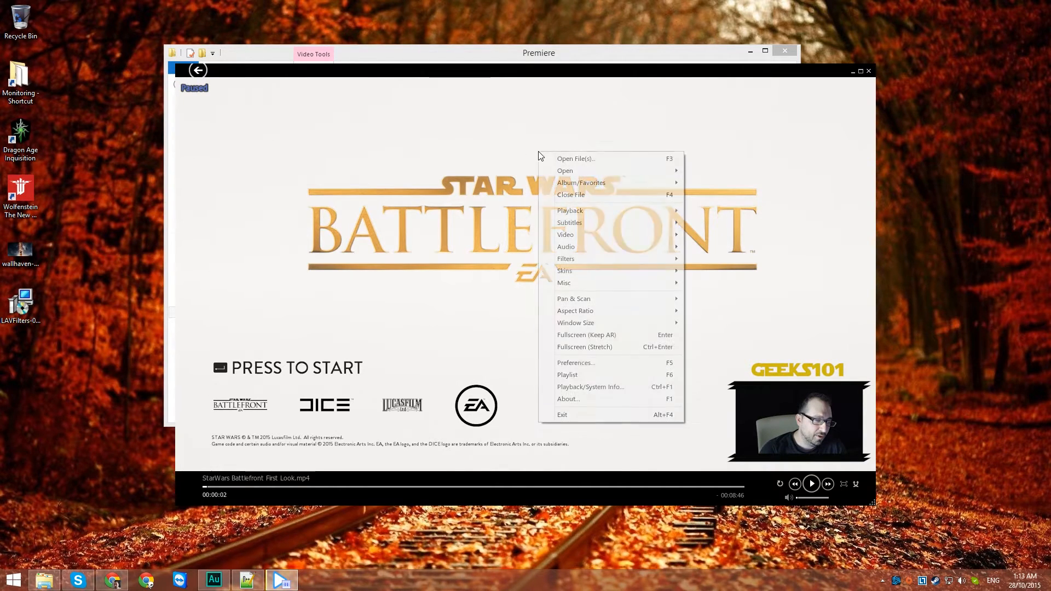
mouse_move(599, 258)
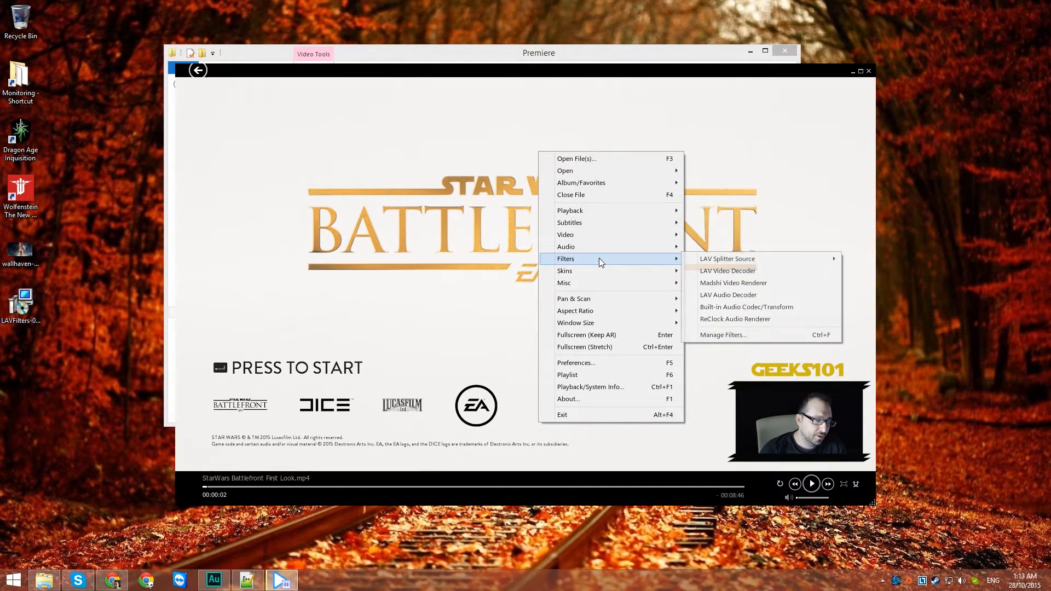
click(710, 290)
click(553, 289)
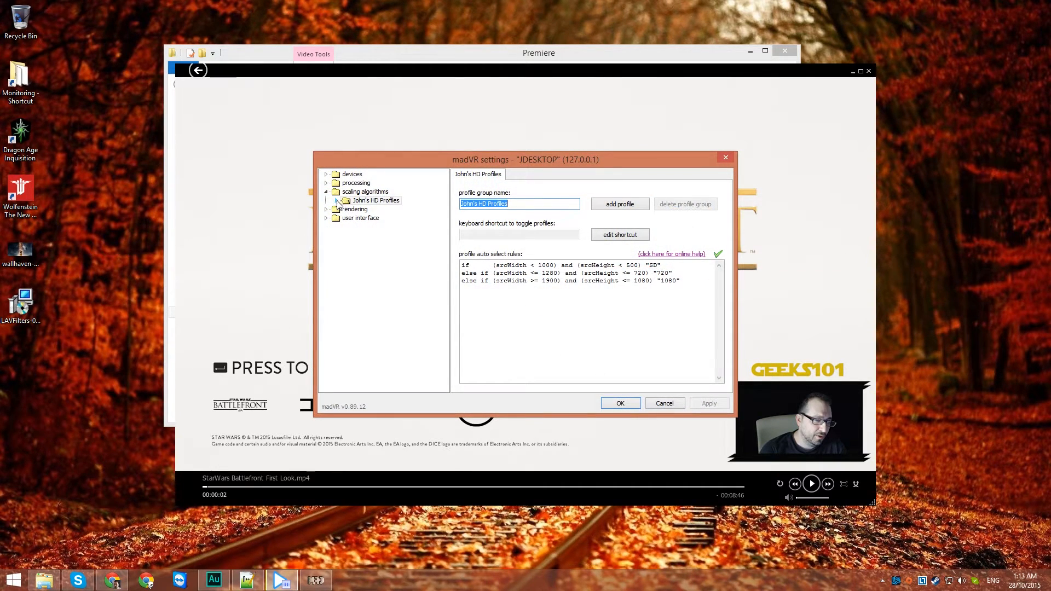
click(337, 202)
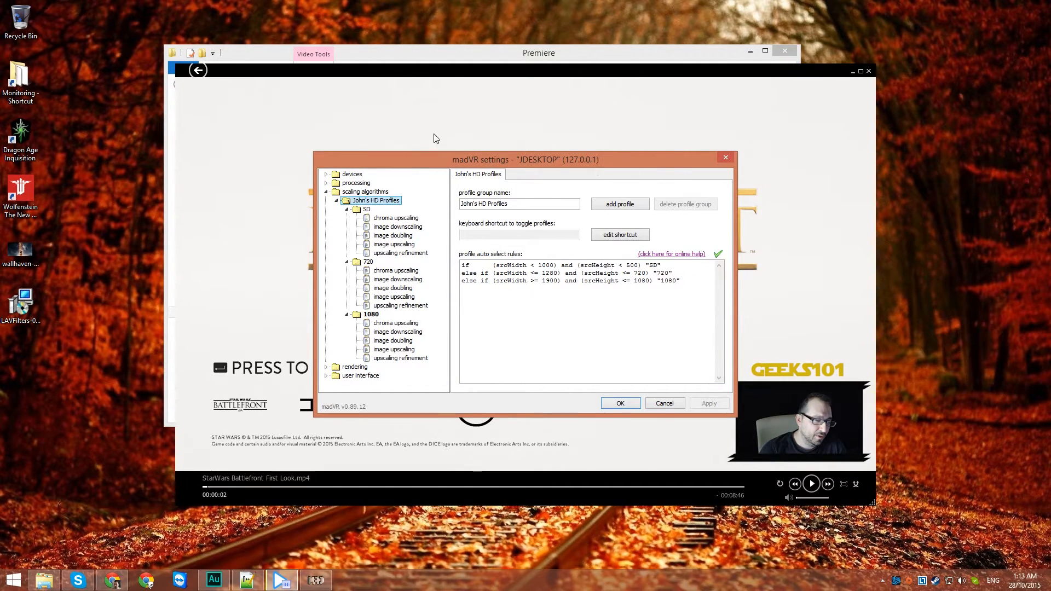
click(336, 201)
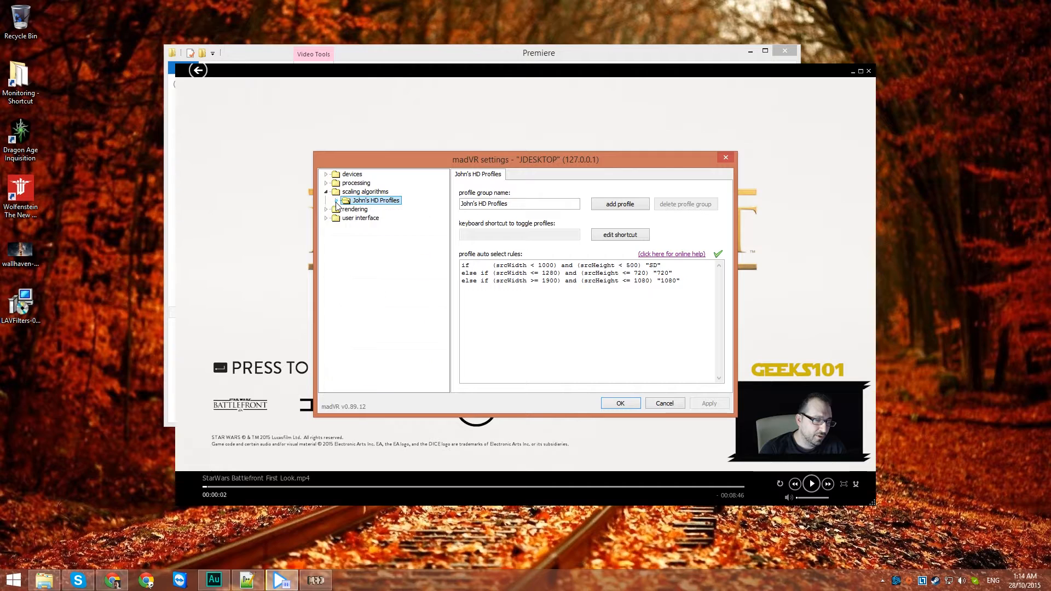
Step: Disable automatic fullscreen exclusive mode in the general rendering settings, and toggle Direct3D 11 presentation and the separate device for DXVA processing
click(326, 210)
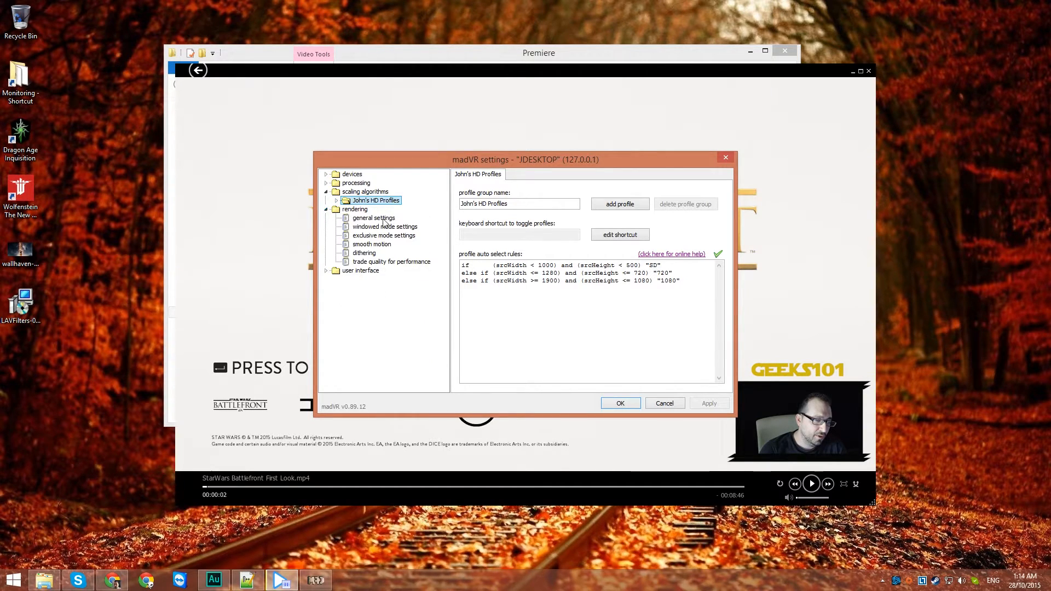
click(355, 209)
click(362, 218)
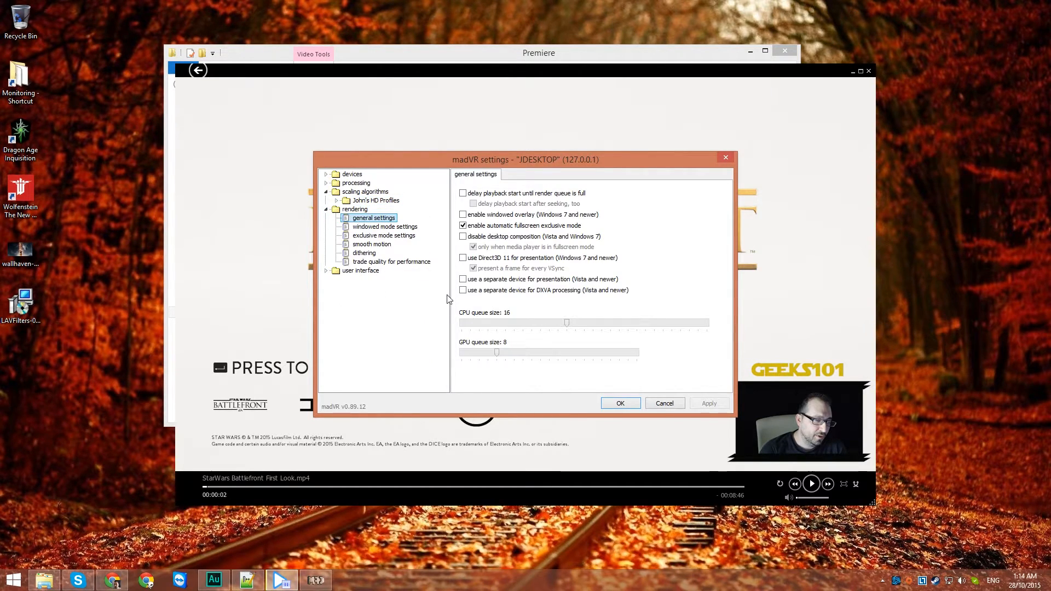
click(487, 226)
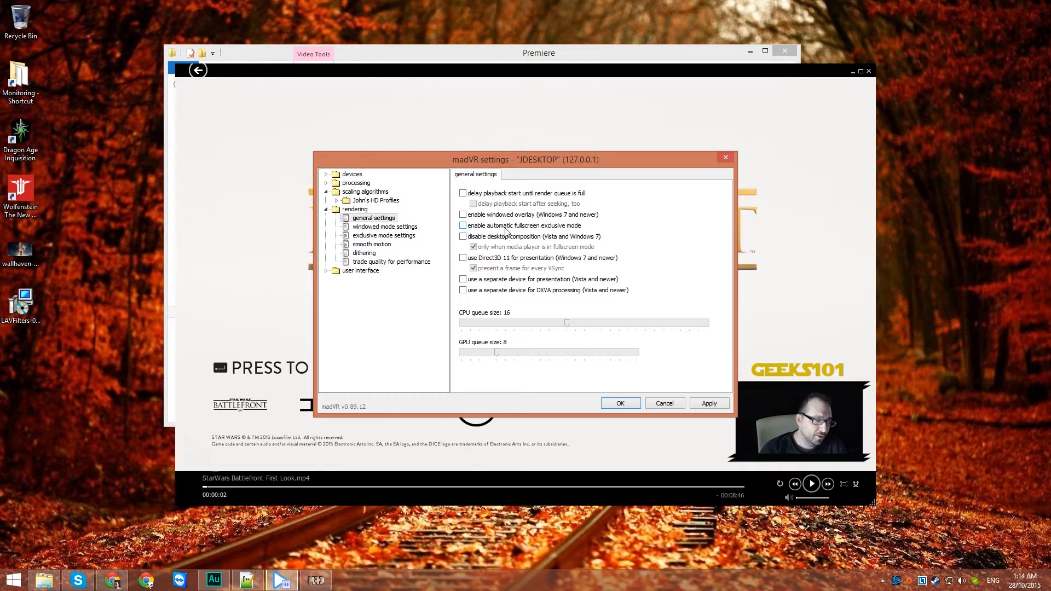
click(491, 259)
click(463, 291)
Step: Check the windowed mode settings, turn off the 3-second delay for switching to exclusive mode, and open the smooth motion settings
click(385, 227)
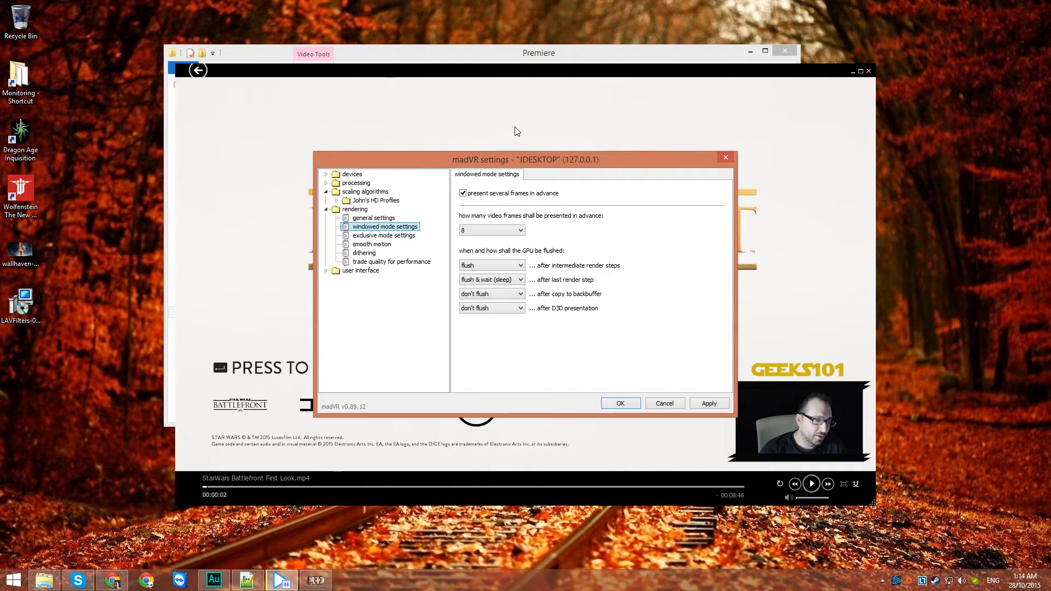
click(387, 236)
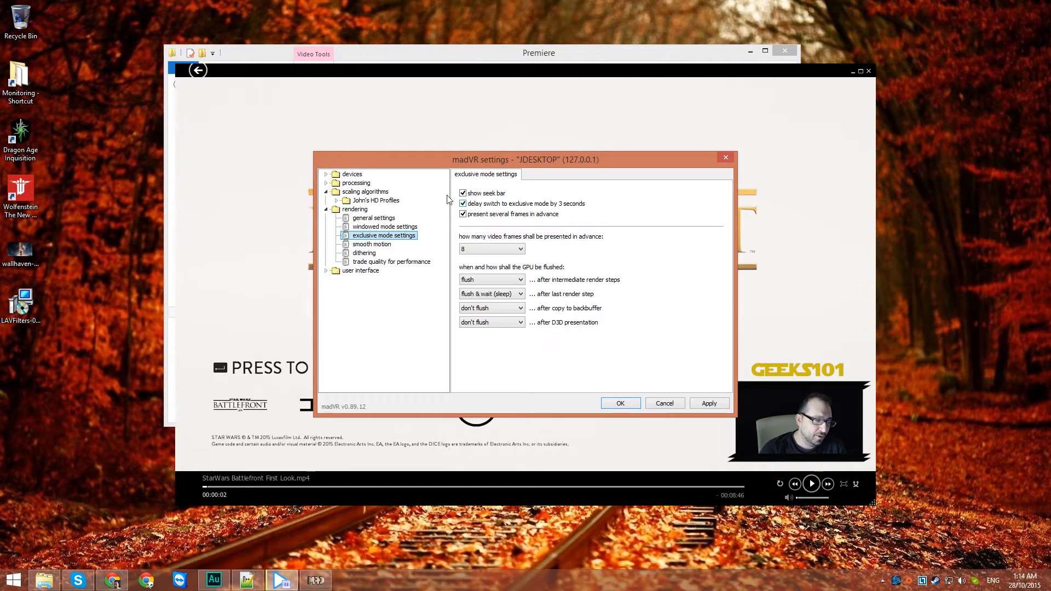
click(463, 204)
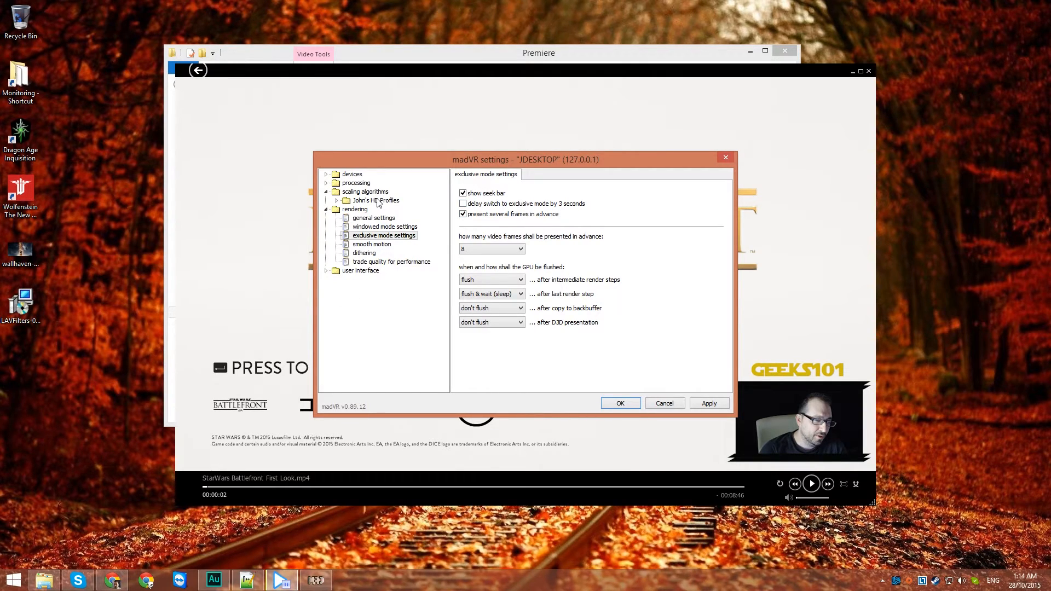
click(374, 244)
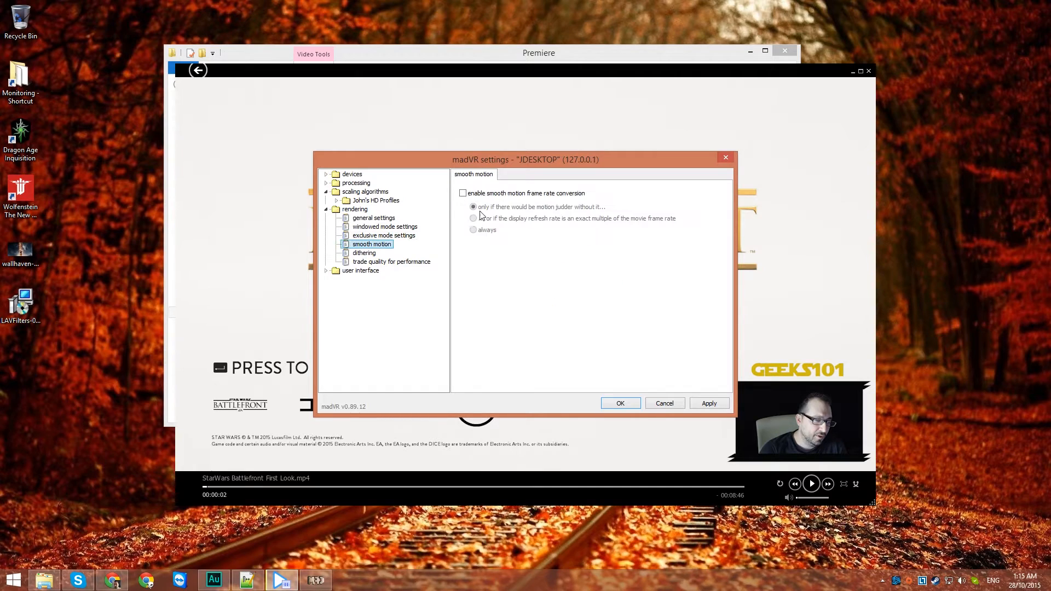
Step: Set the madVR dithering algorithm to Error Diffusion - option 2
click(367, 254)
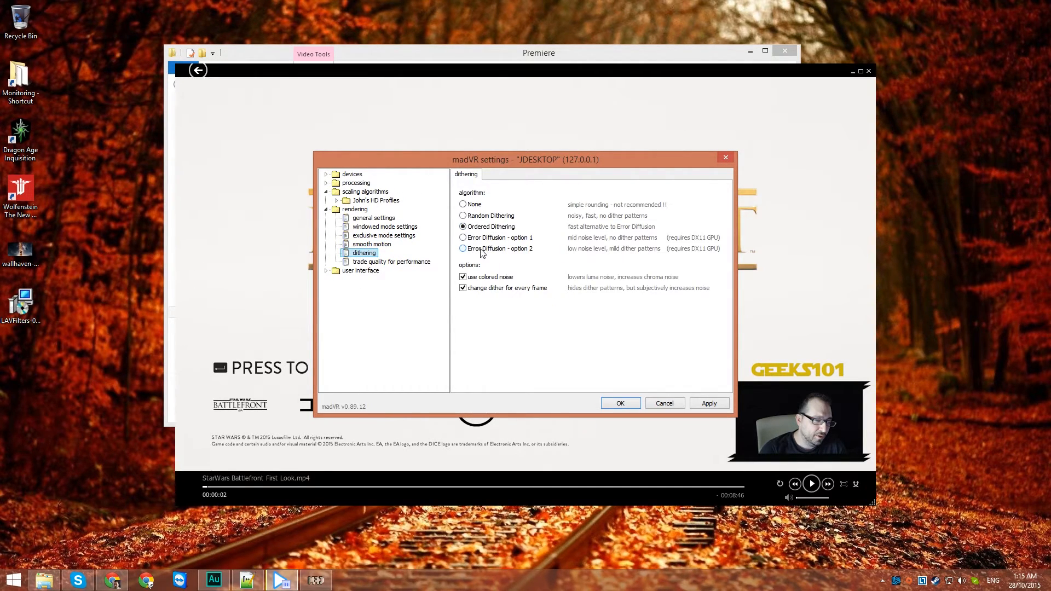
click(476, 250)
Step: Turn off all enabled trade quality for performance options except "don't rerender frames when fade in/out is detected", and save the madVR settings
click(374, 262)
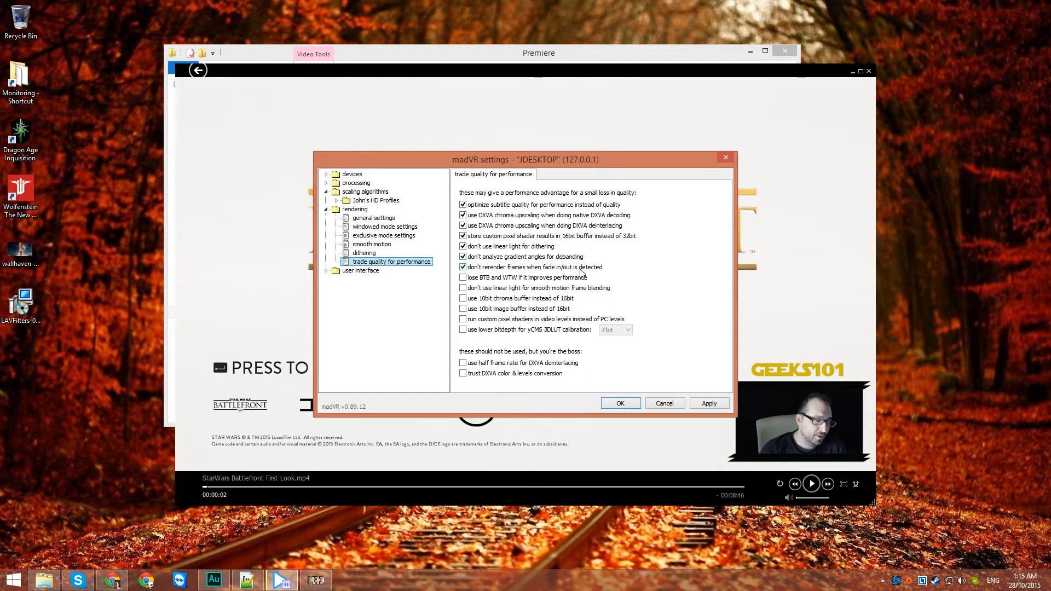
click(476, 205)
click(481, 215)
click(487, 237)
click(488, 247)
click(487, 257)
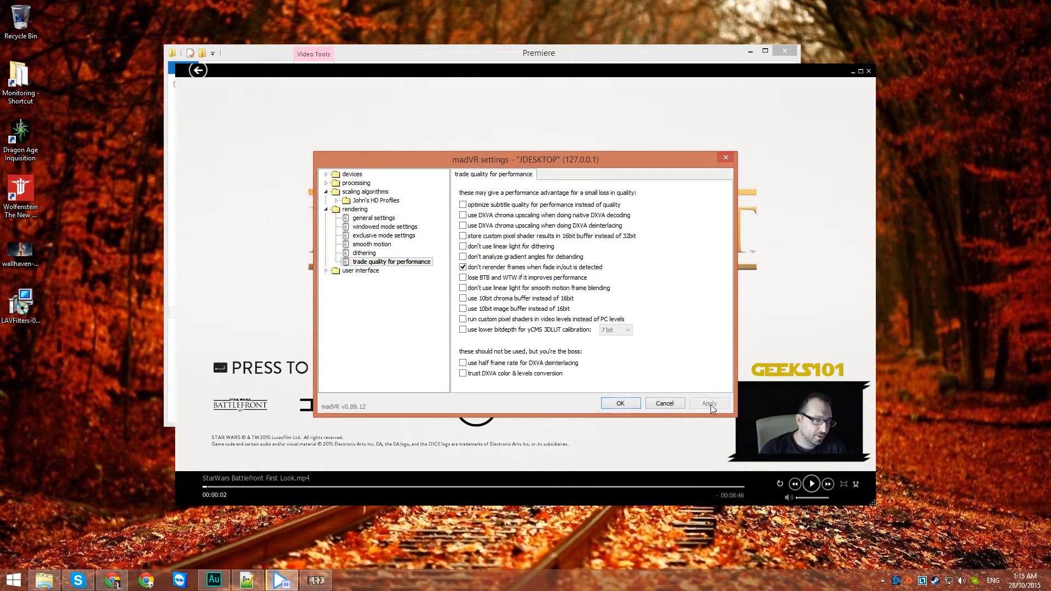
click(620, 403)
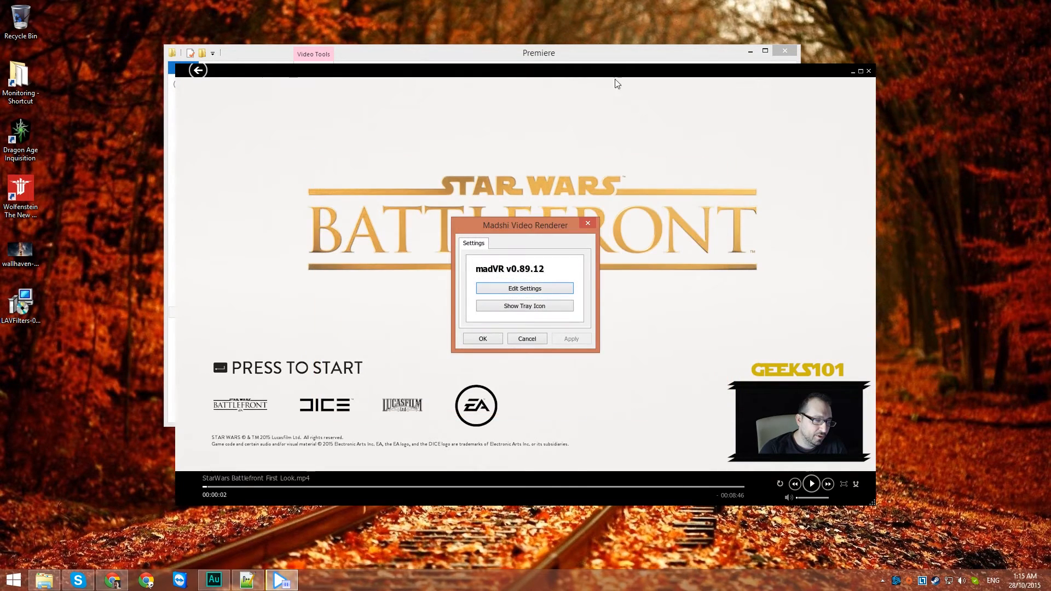
click(482, 339)
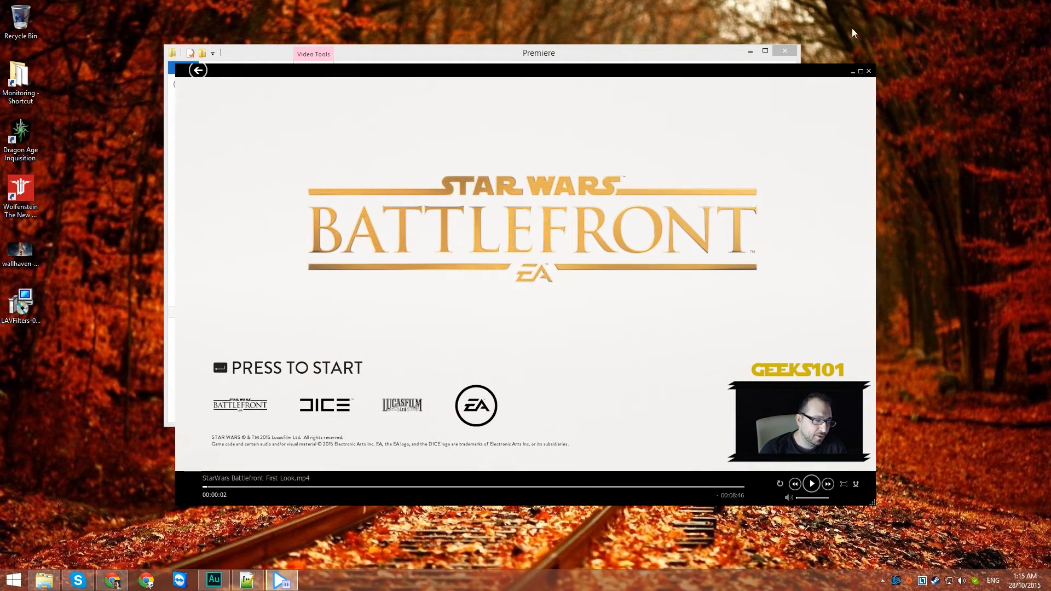
Step: Restart the player with StarWars Battlefront First Look.mp4, switch playback to fullscreen and return to the windowed view
click(868, 71)
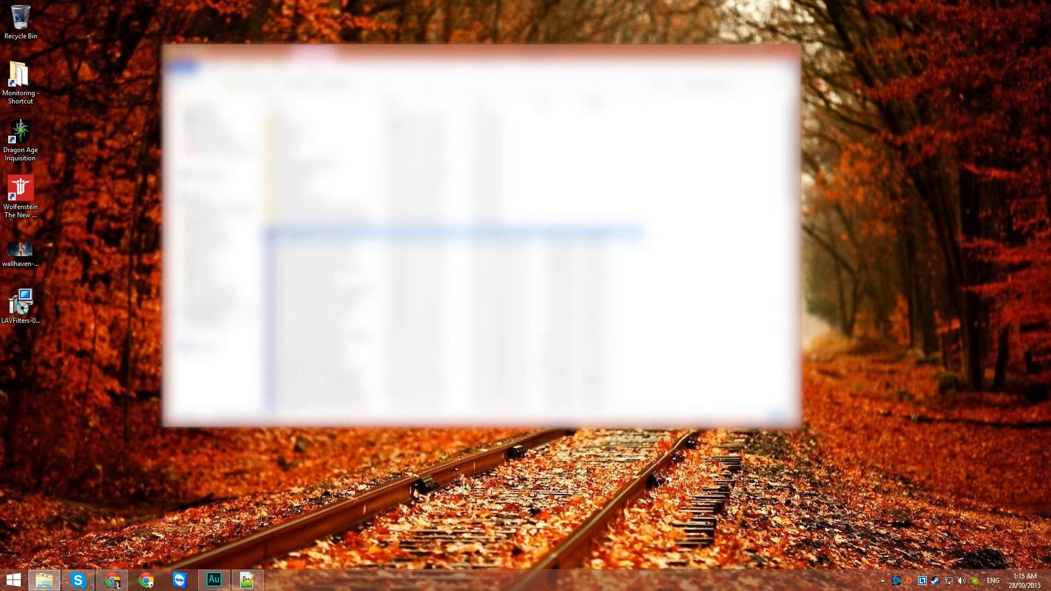
double_click(566, 247)
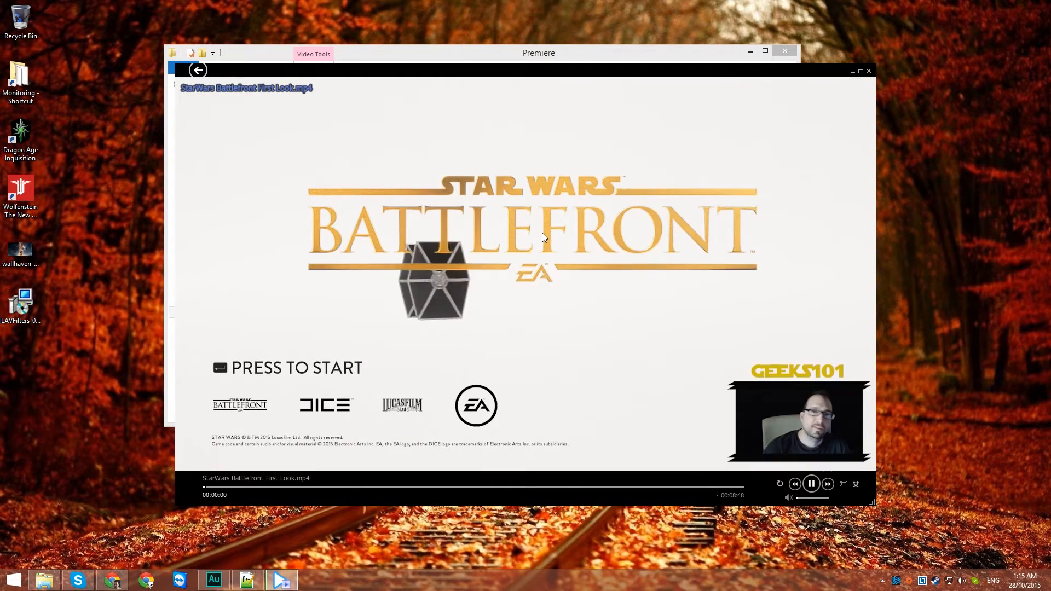
double_click(542, 232)
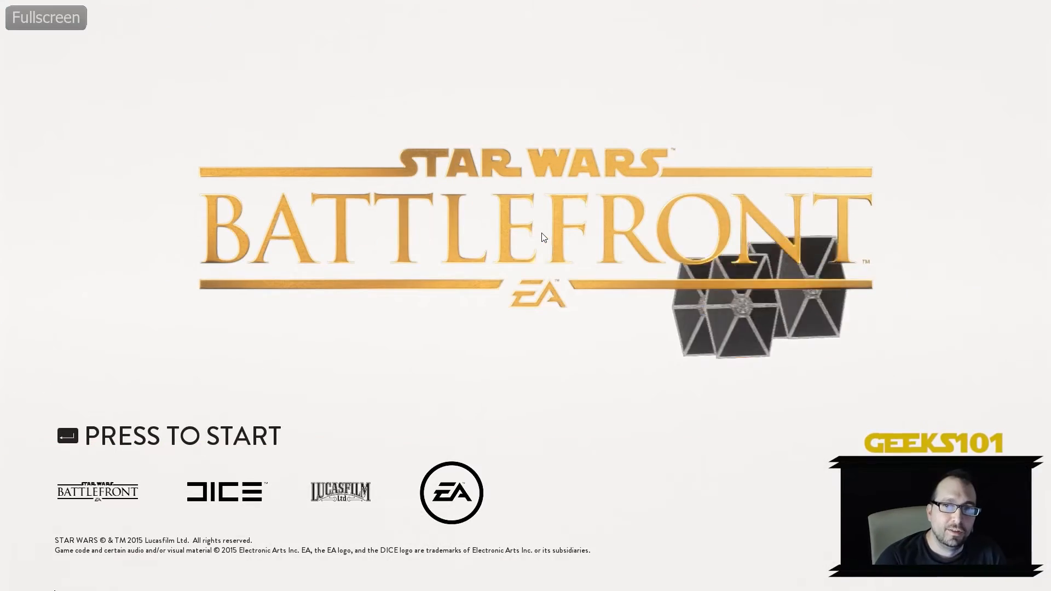
double_click(482, 191)
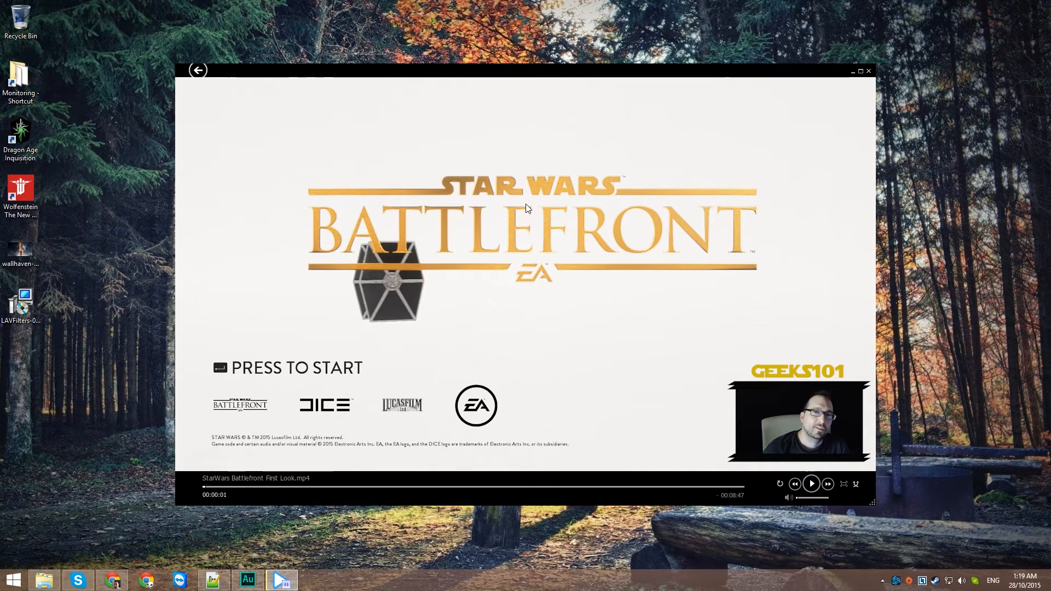
Step: Reopen the madVR settings and examine the Dell U2312HM and LG Electronics LG TV devices, including the TV's identification data
right_click(500, 201)
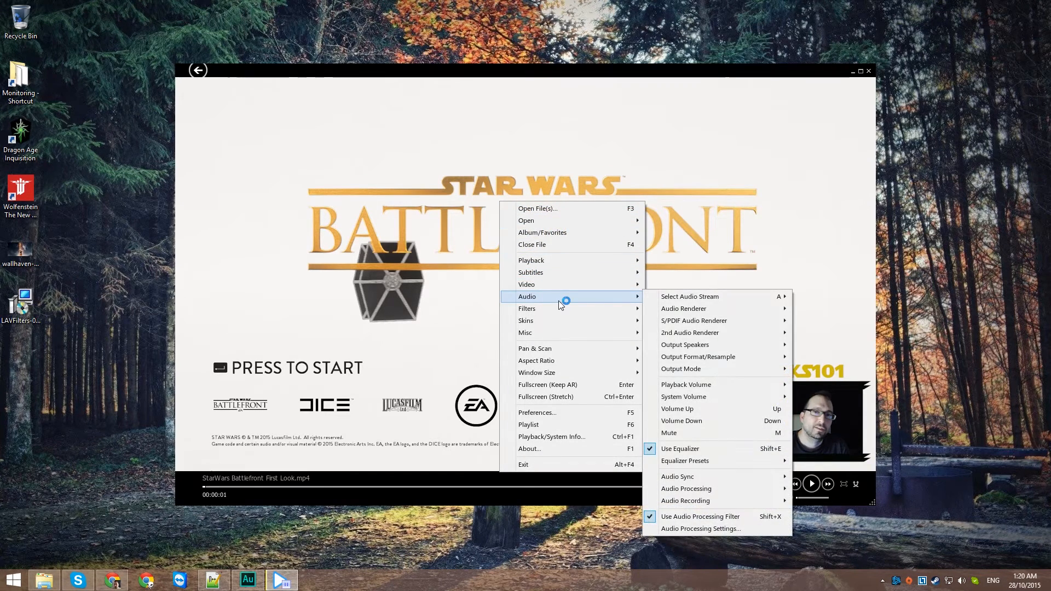
mouse_move(562, 308)
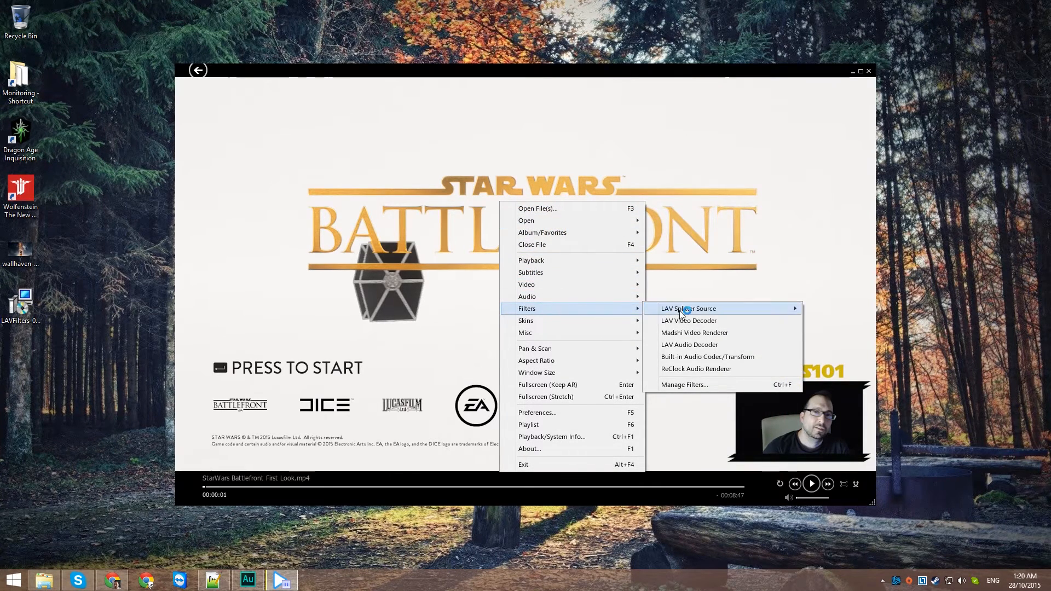
click(691, 333)
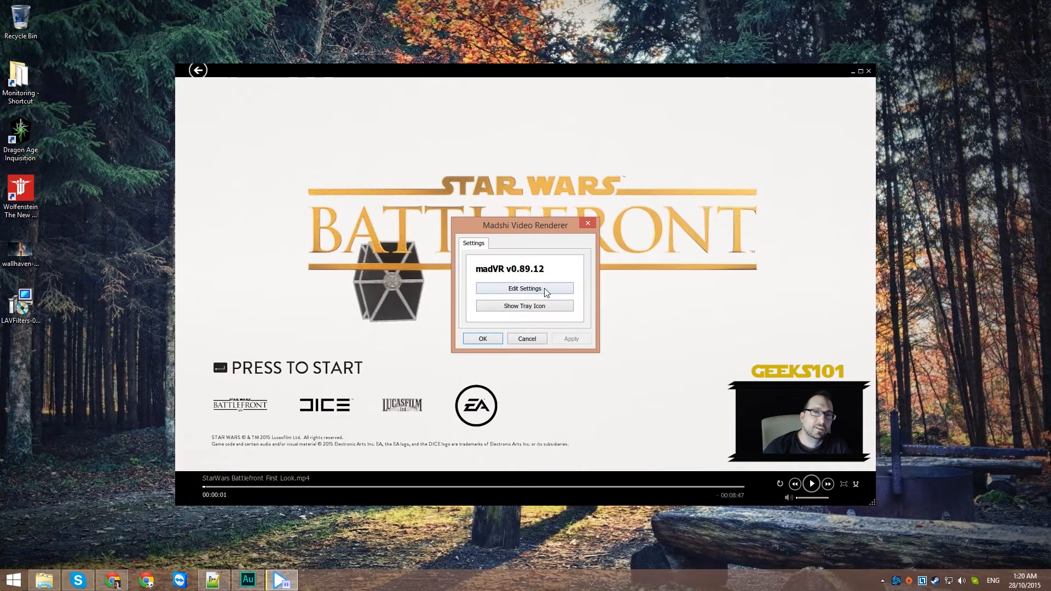
click(520, 289)
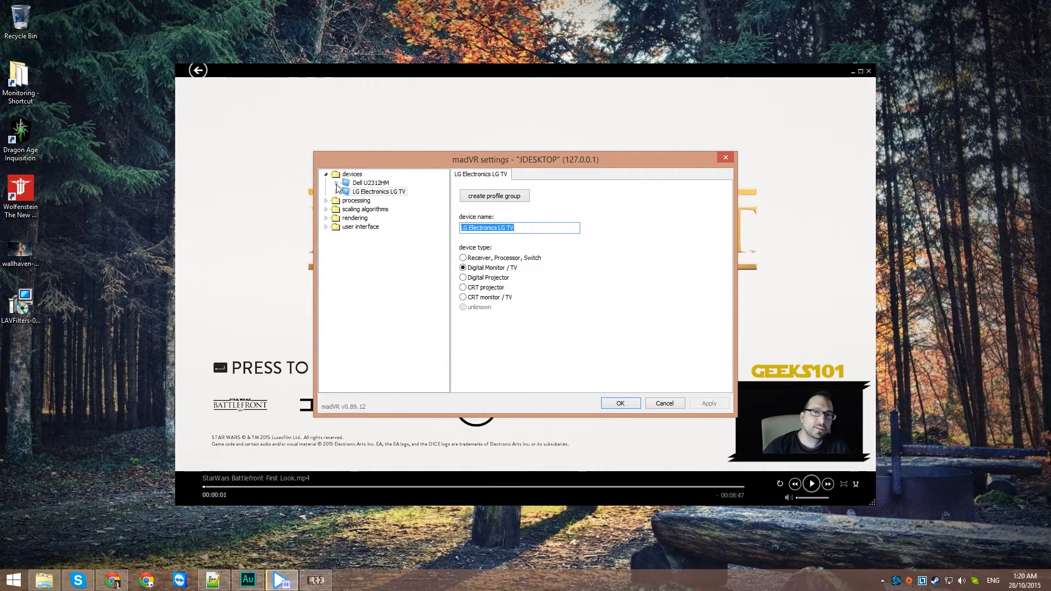
click(370, 185)
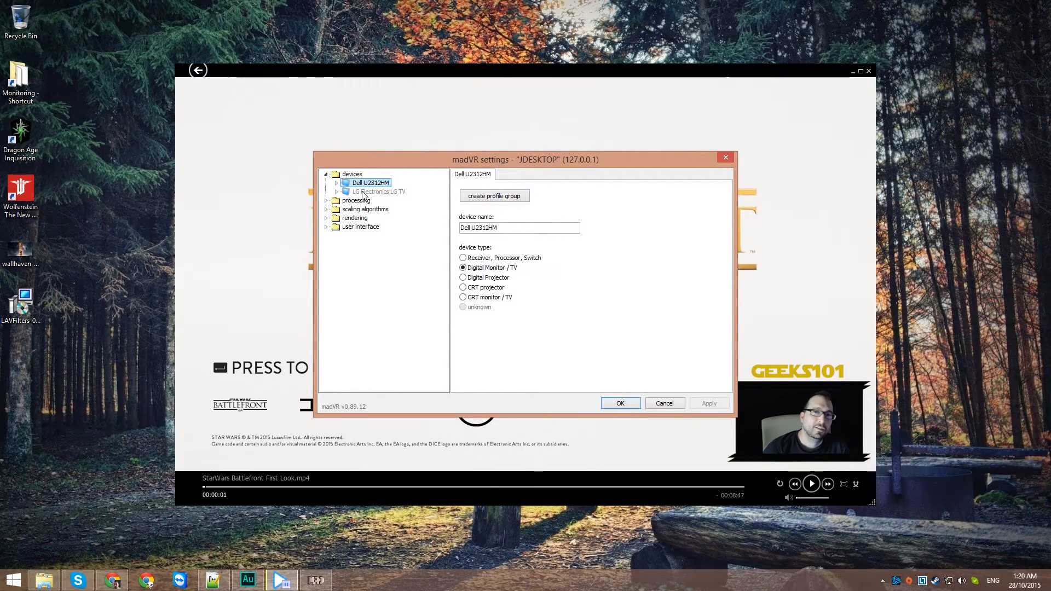
click(366, 191)
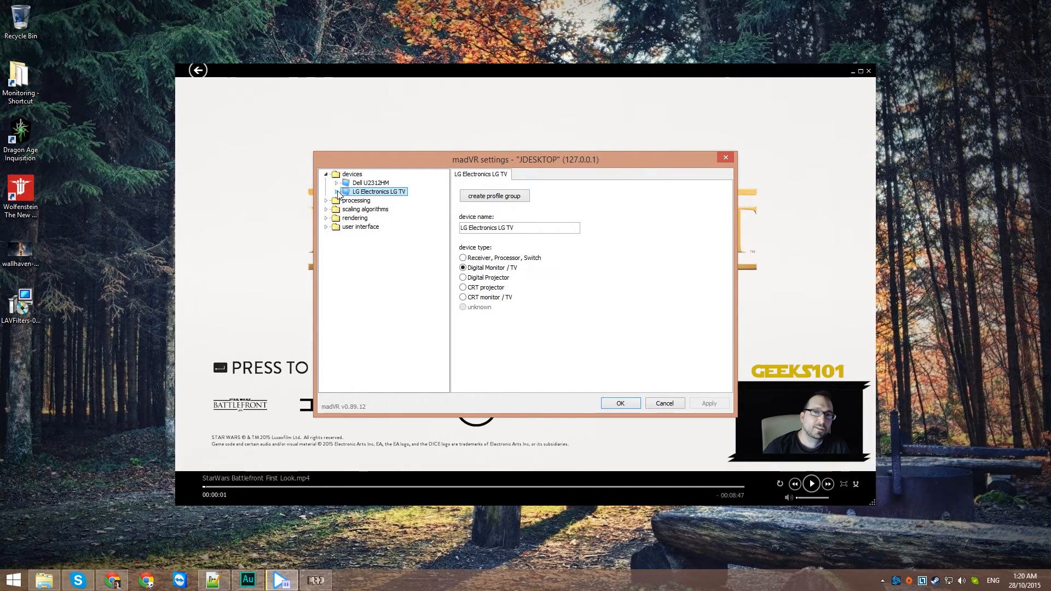
click(337, 191)
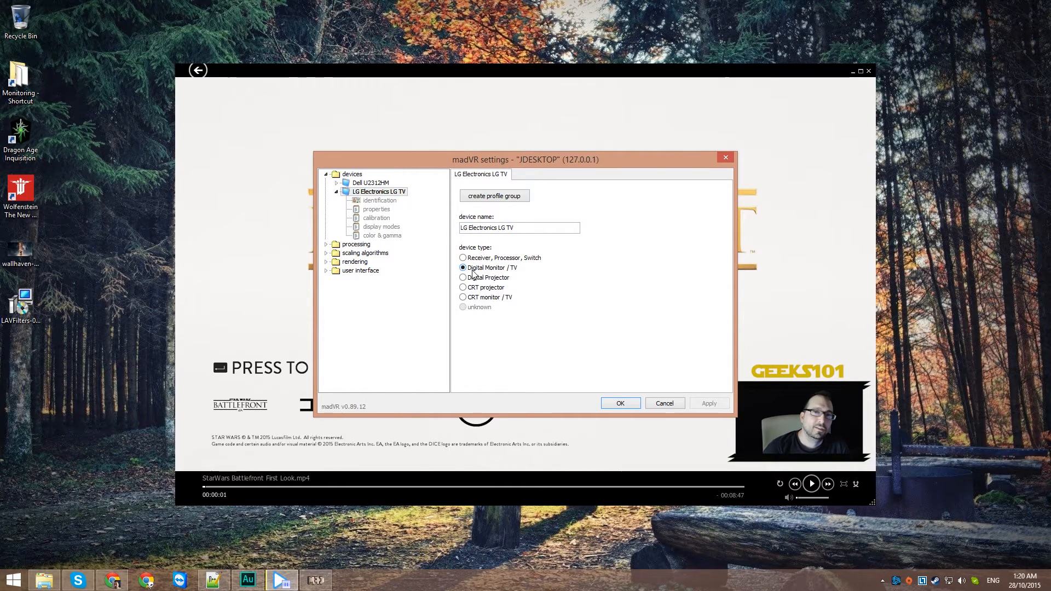
click(389, 201)
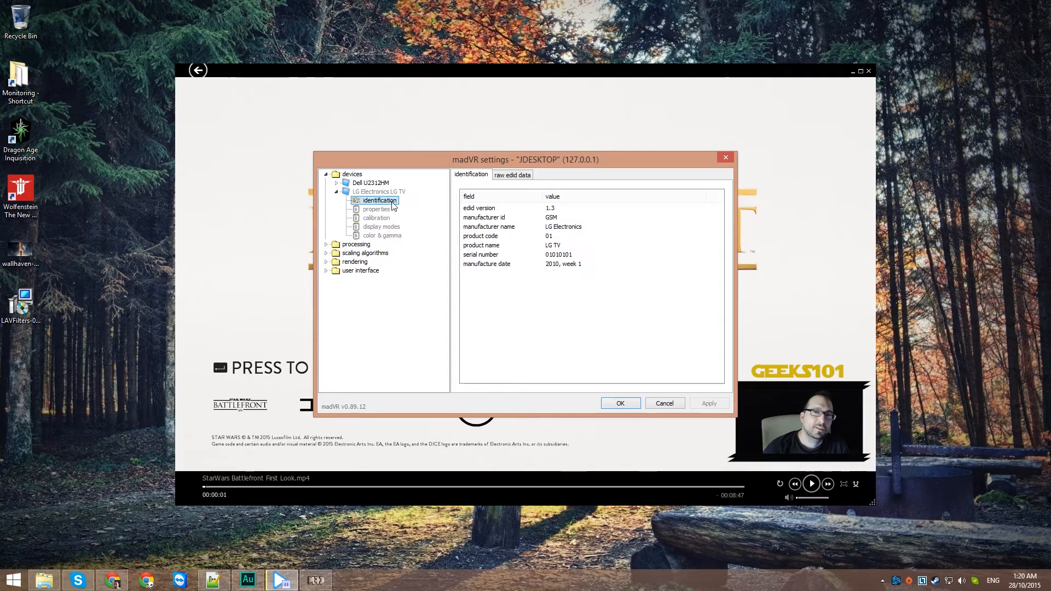
click(474, 209)
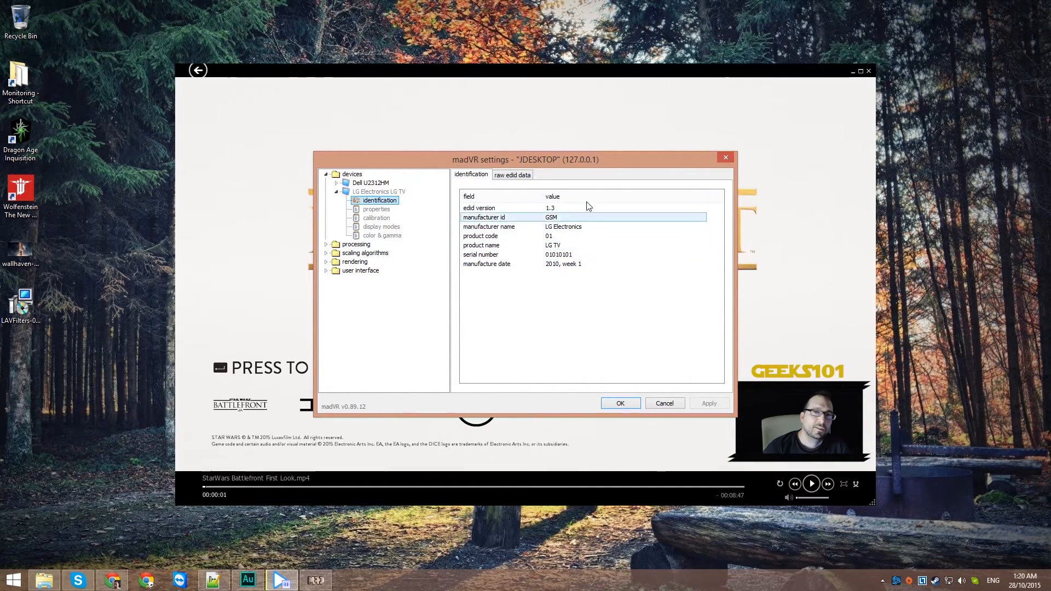
Step: Set the native display bitdepth of the LG TV to 10 bit (or higher) in its properties
click(371, 210)
click(497, 239)
click(485, 317)
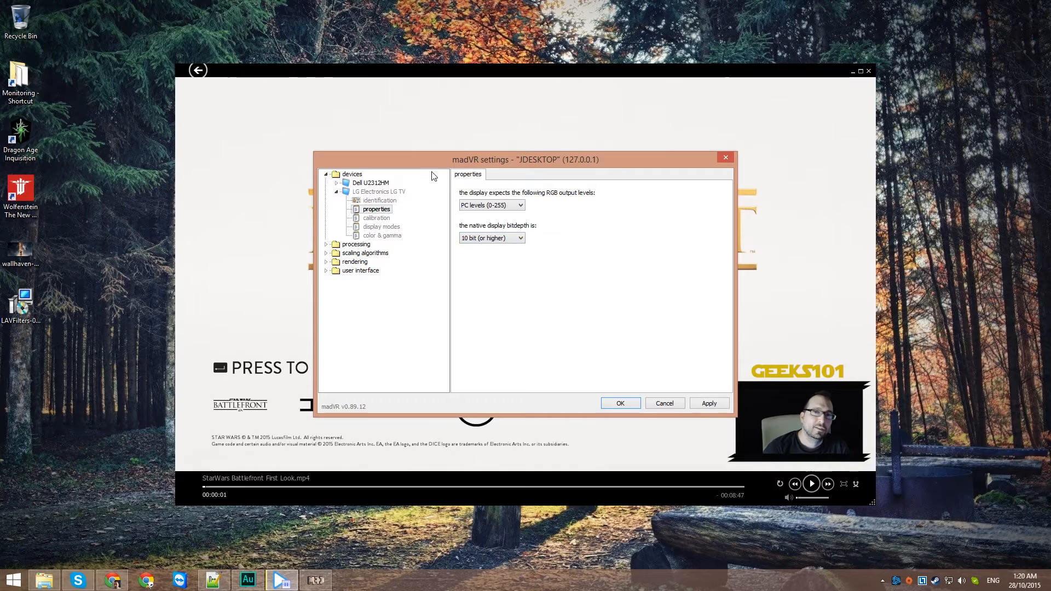
Step: Mark the LG TV as already calibrated and disable the GPU gamma ramps in its calibration settings
click(378, 218)
click(478, 206)
click(476, 243)
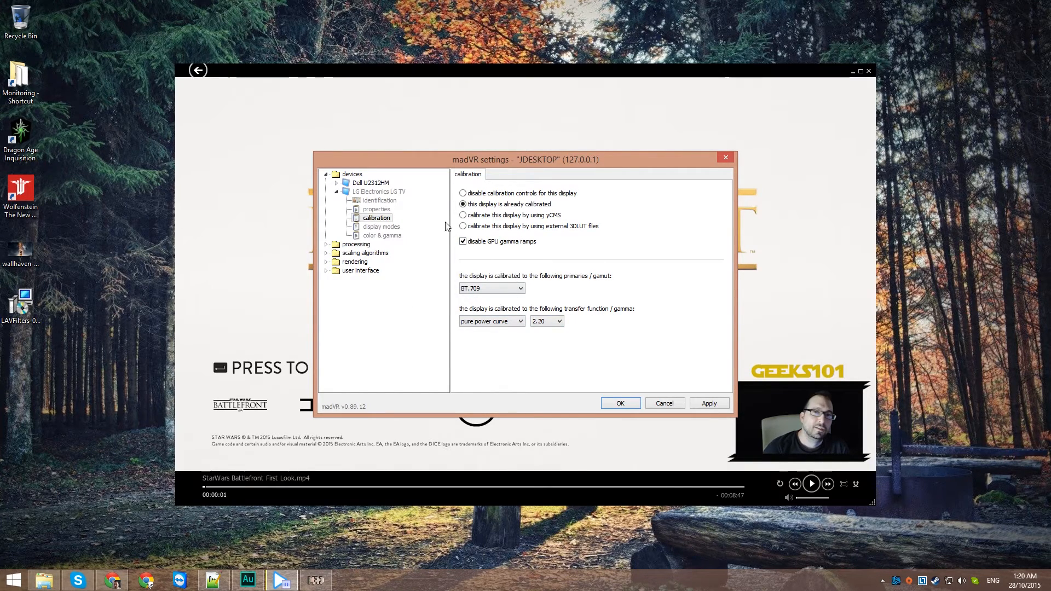
Step: List 1080p60,1080p59,1080p30,1080p29,1080p25,1080p24,1080p23 as the display modes madVR may switch to on the LG TV, and apply the changes
click(372, 228)
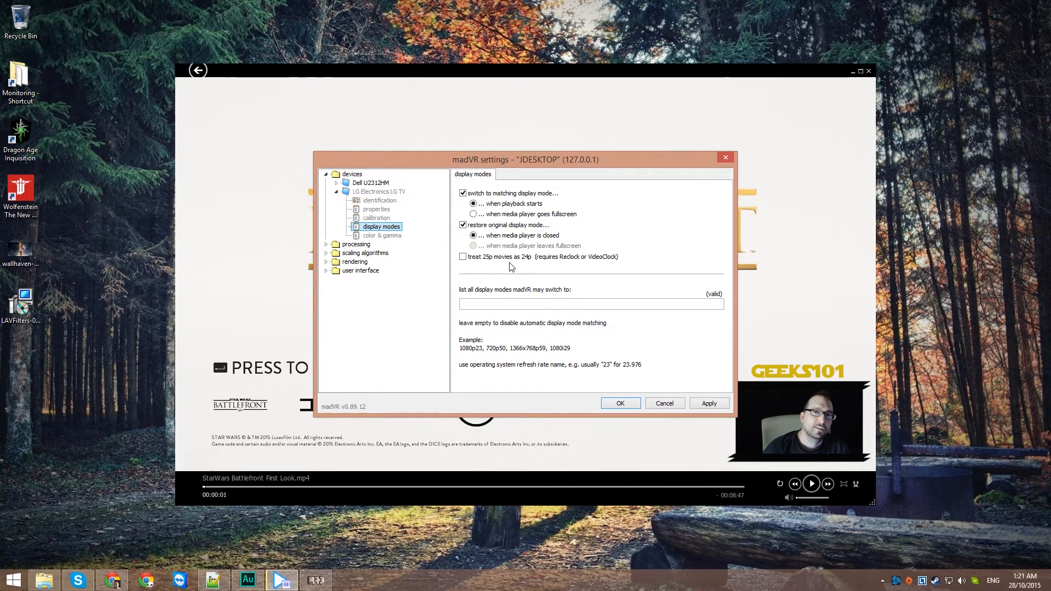
click(506, 305)
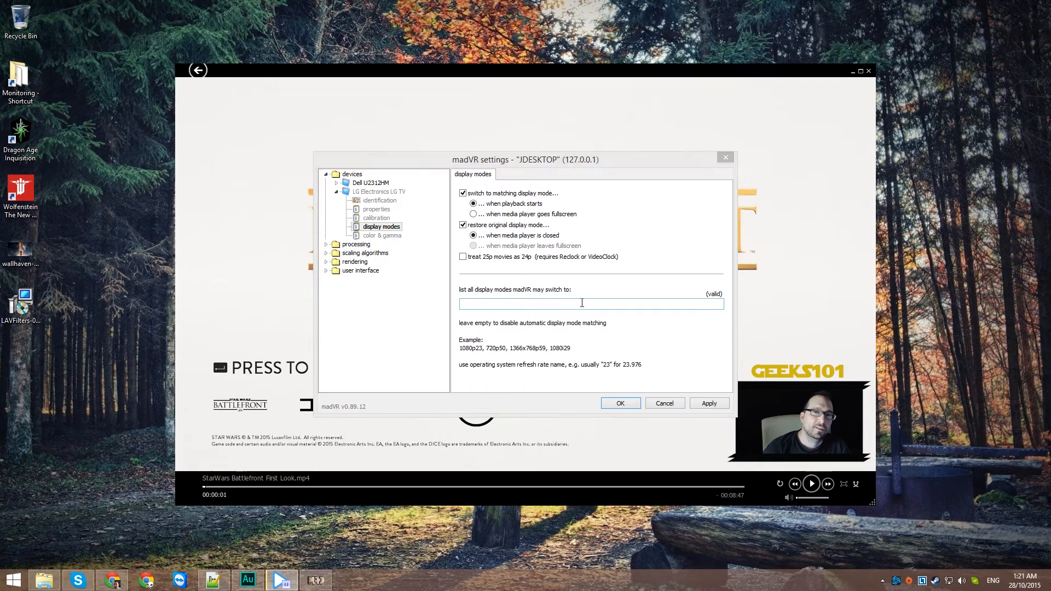
click(582, 303)
text(1080p60,1080p59,1080p30,1080p29,1080p25,1080p24,1080p23)
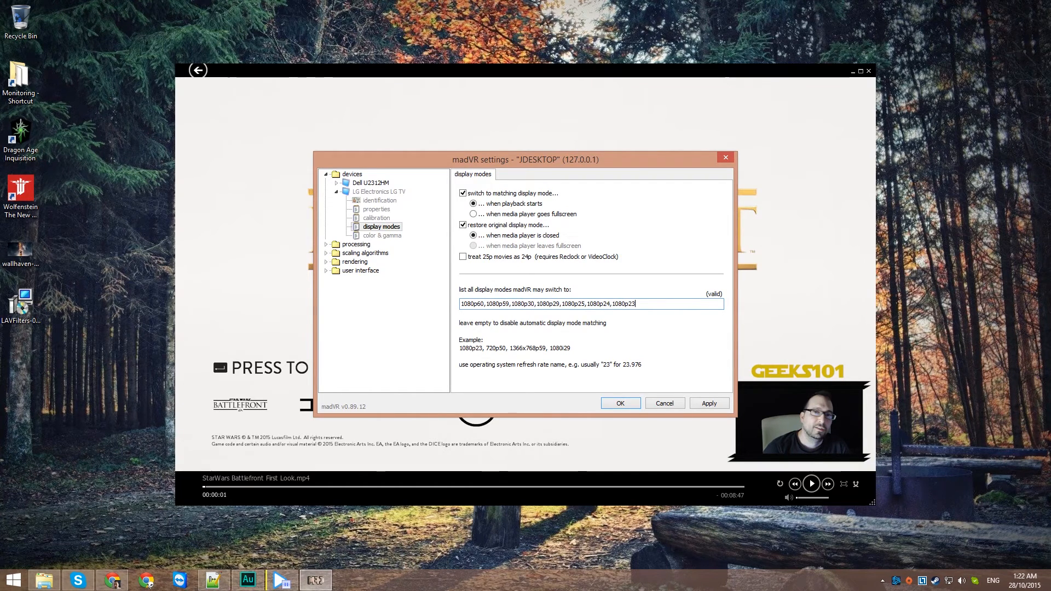
text(dsf)
key(BackSpace)
key(BackSpace)
key(BackSpace)
click(714, 404)
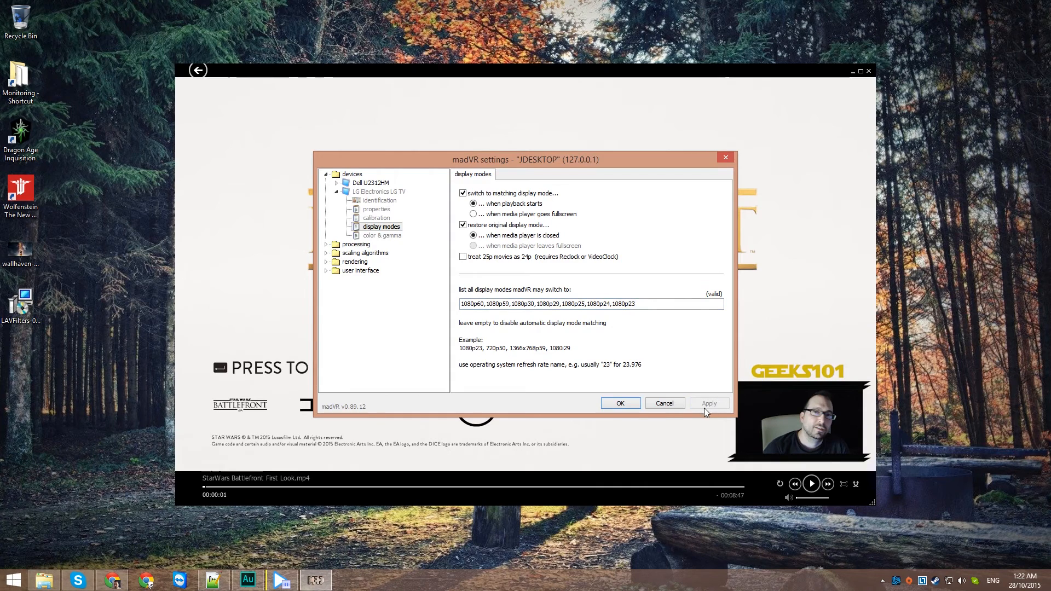
Step: Check the LG TV's color & gamma settings, and confirm and close the madVR settings
click(359, 235)
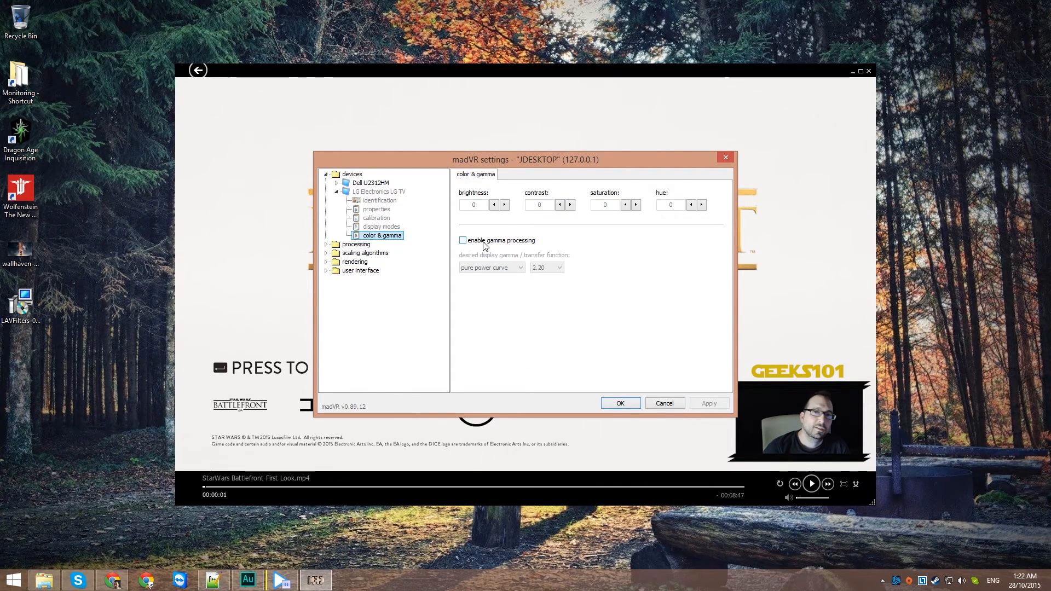
click(617, 405)
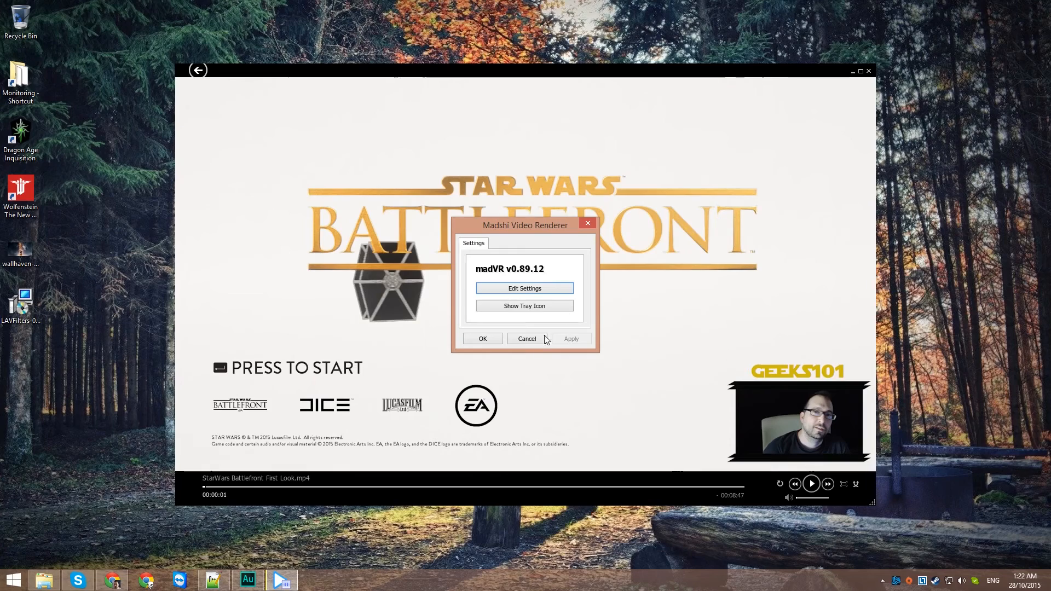
click(482, 339)
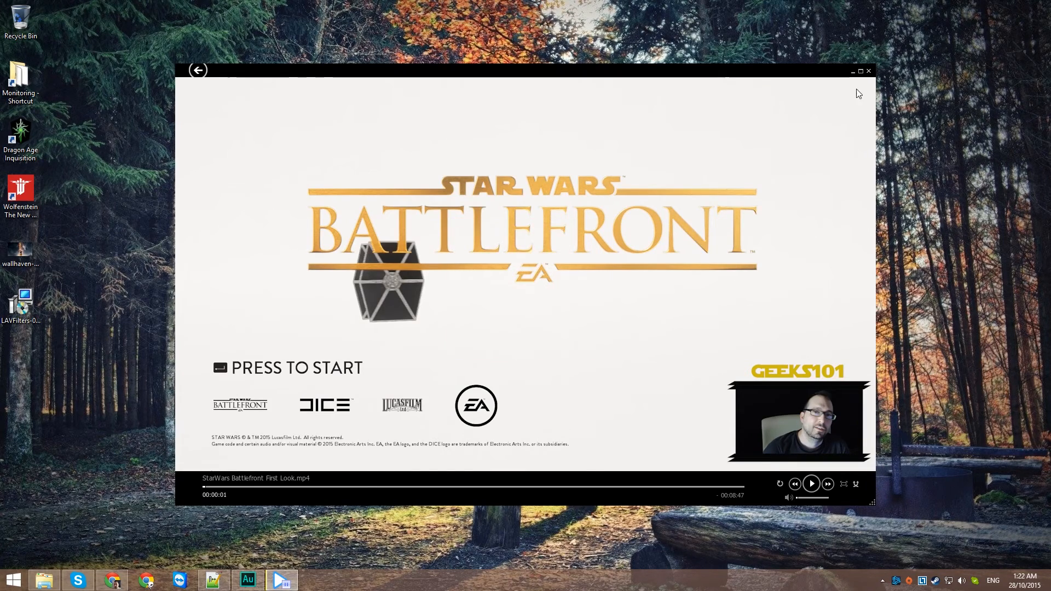